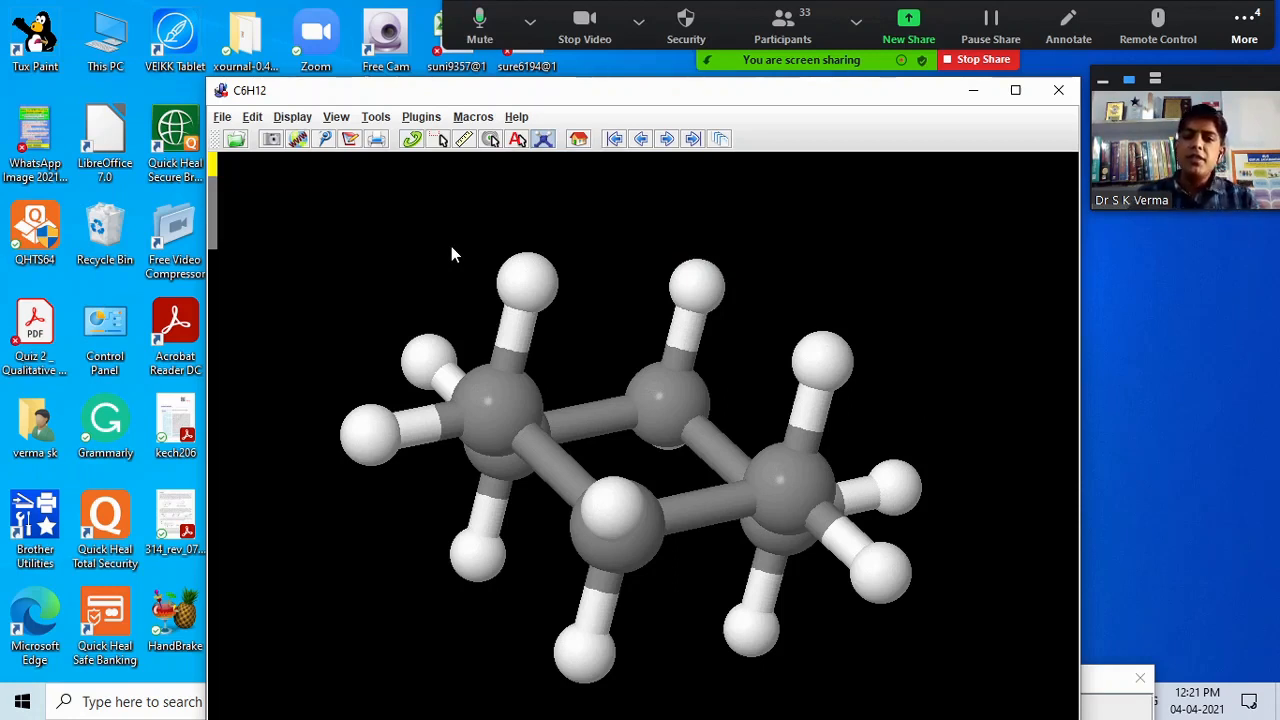
Load the benzene molecule by name with Get MOL.
click(219, 170)
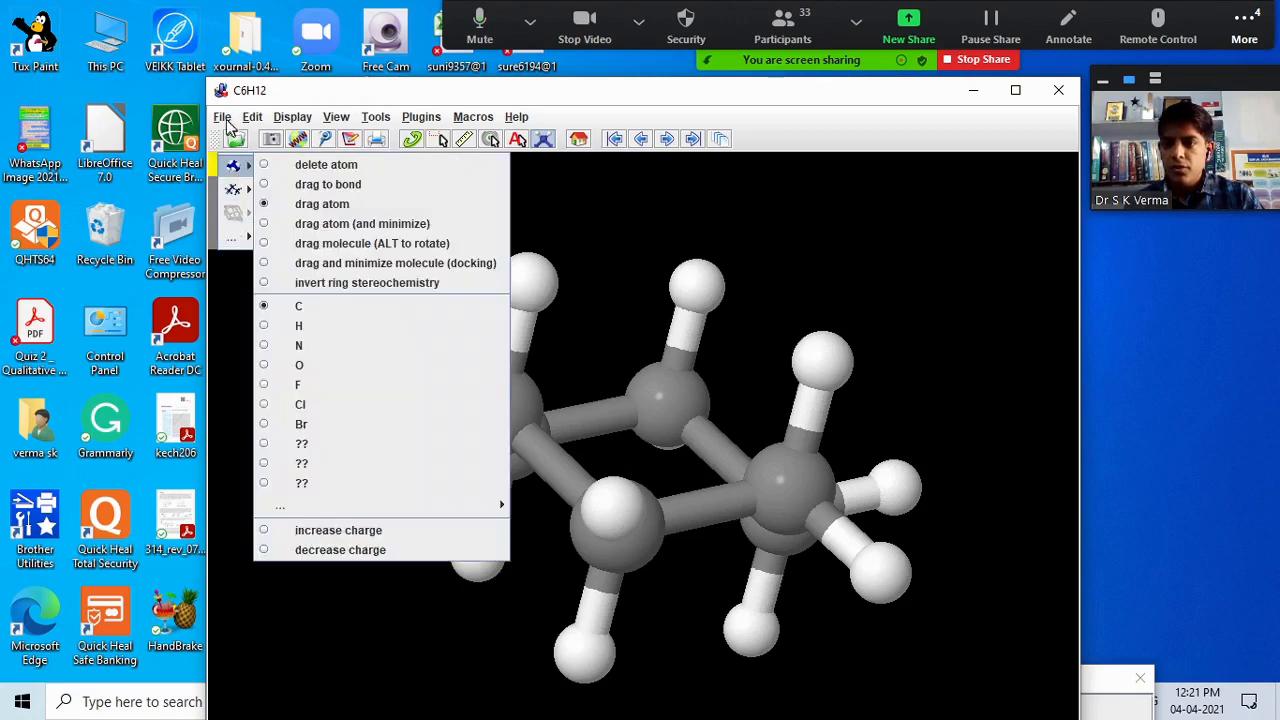
click(224, 118)
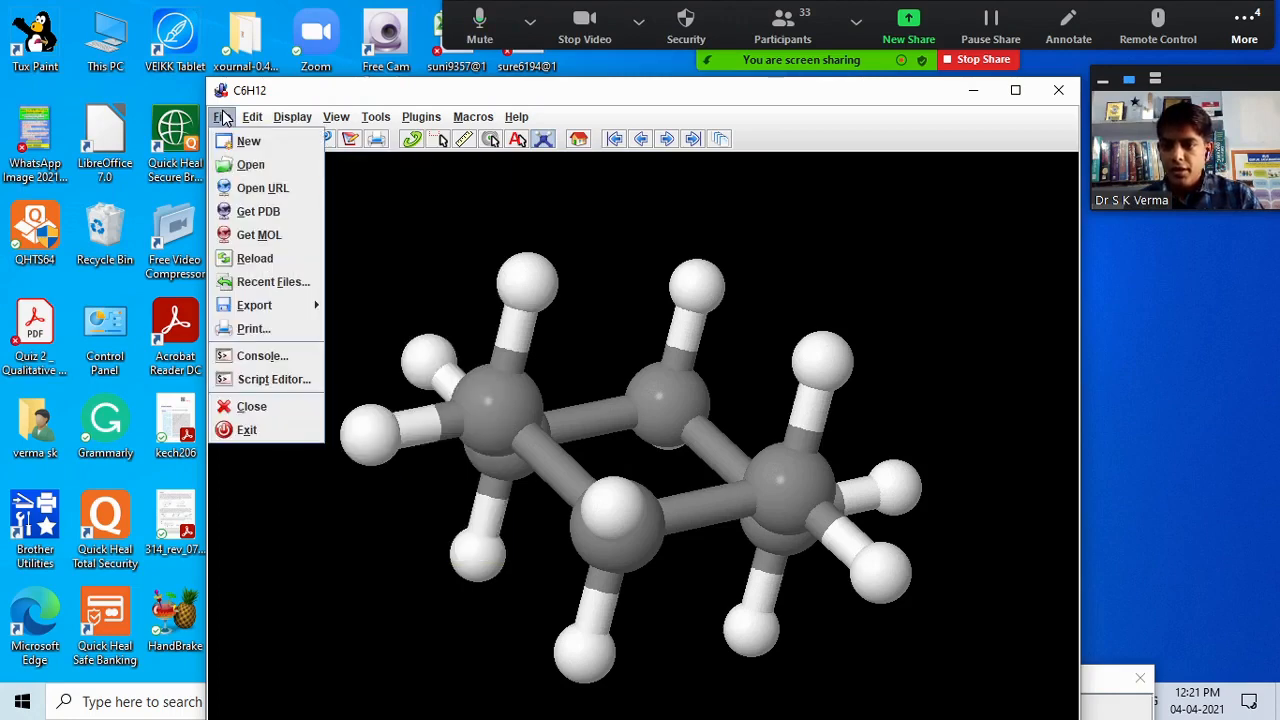
click(273, 234)
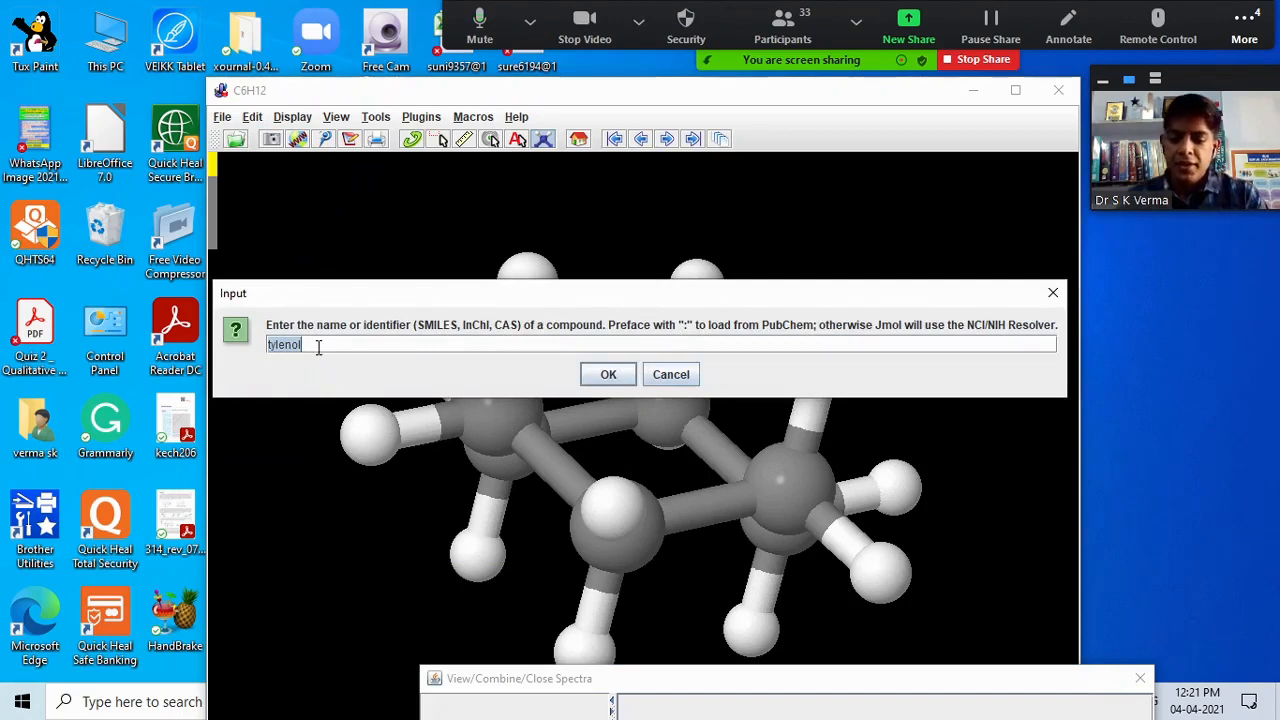
text(benzene)
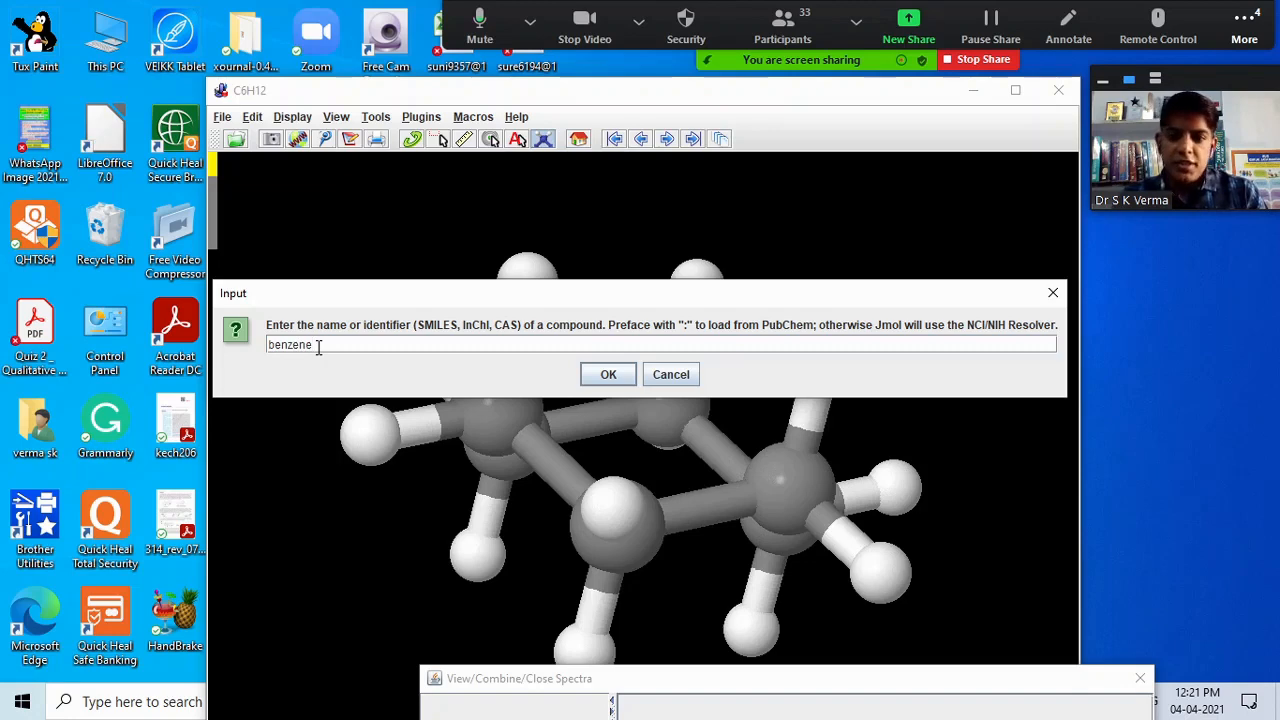
key(Return)
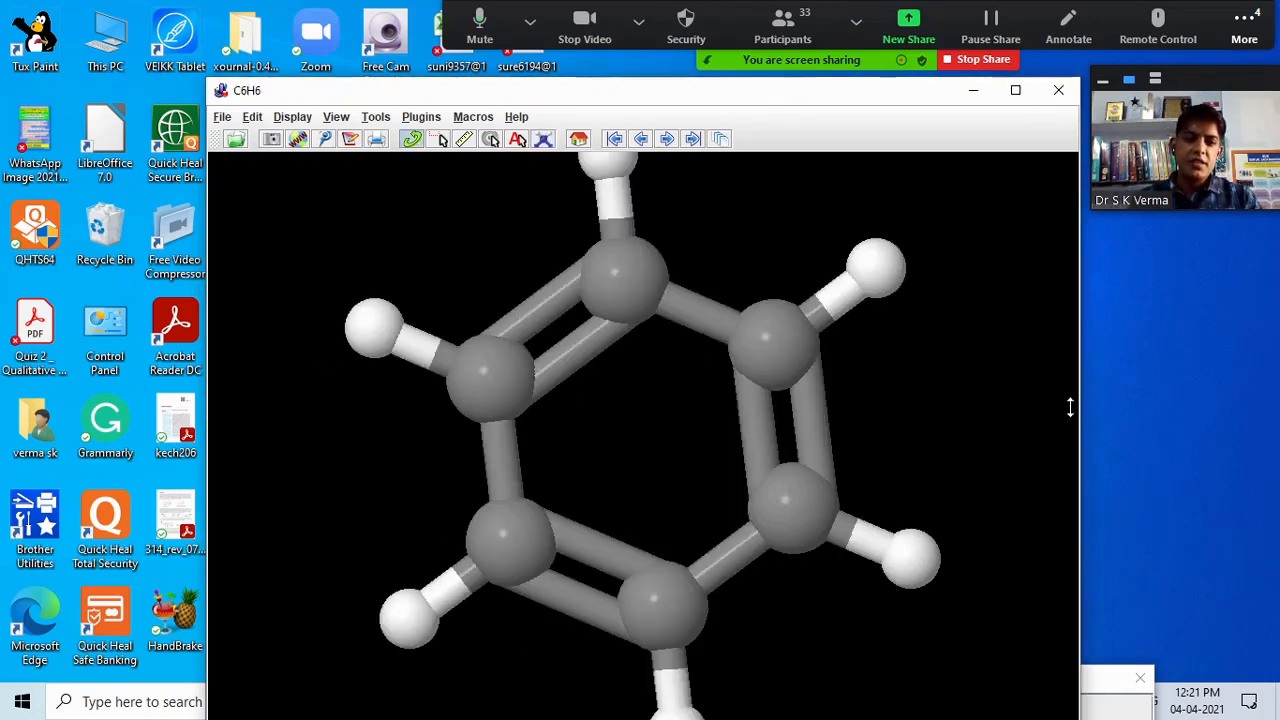
Enable model kit mode and minimize the energy of the benzene model, zoomed out to fit the whole molecule.
drag(1070, 407, 1063, 391)
click(543, 140)
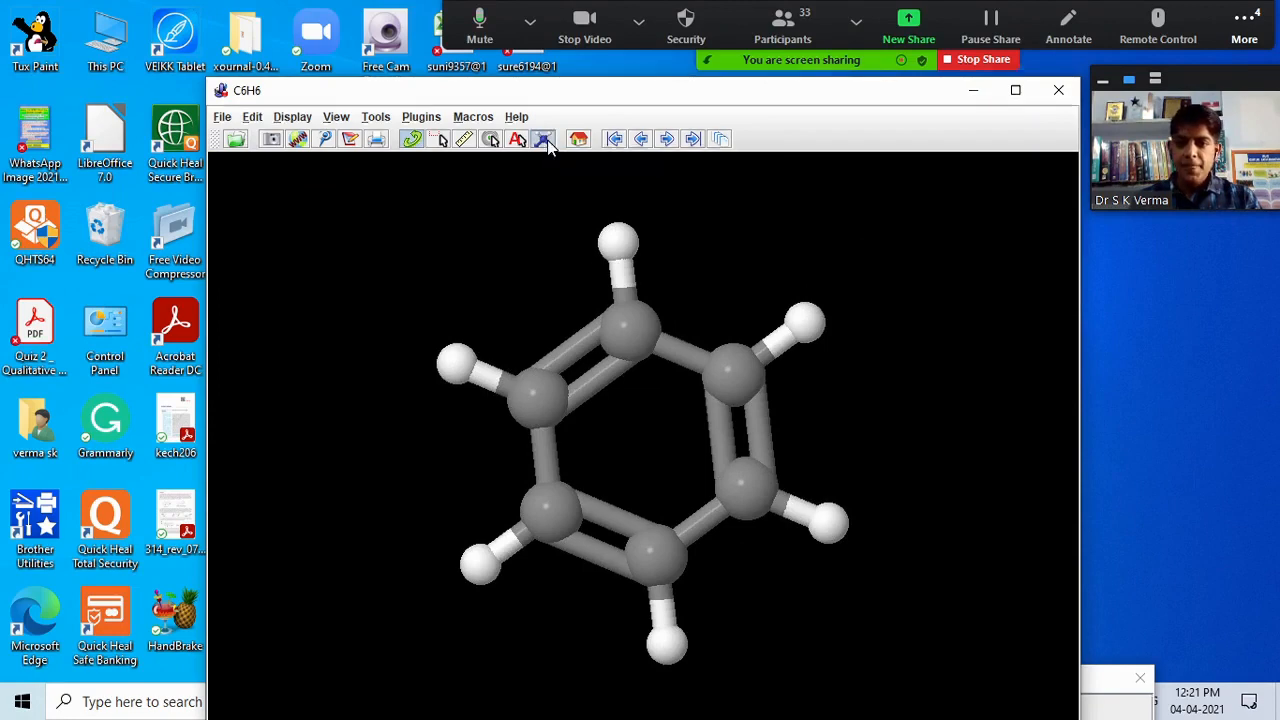
mouse_move(226, 190)
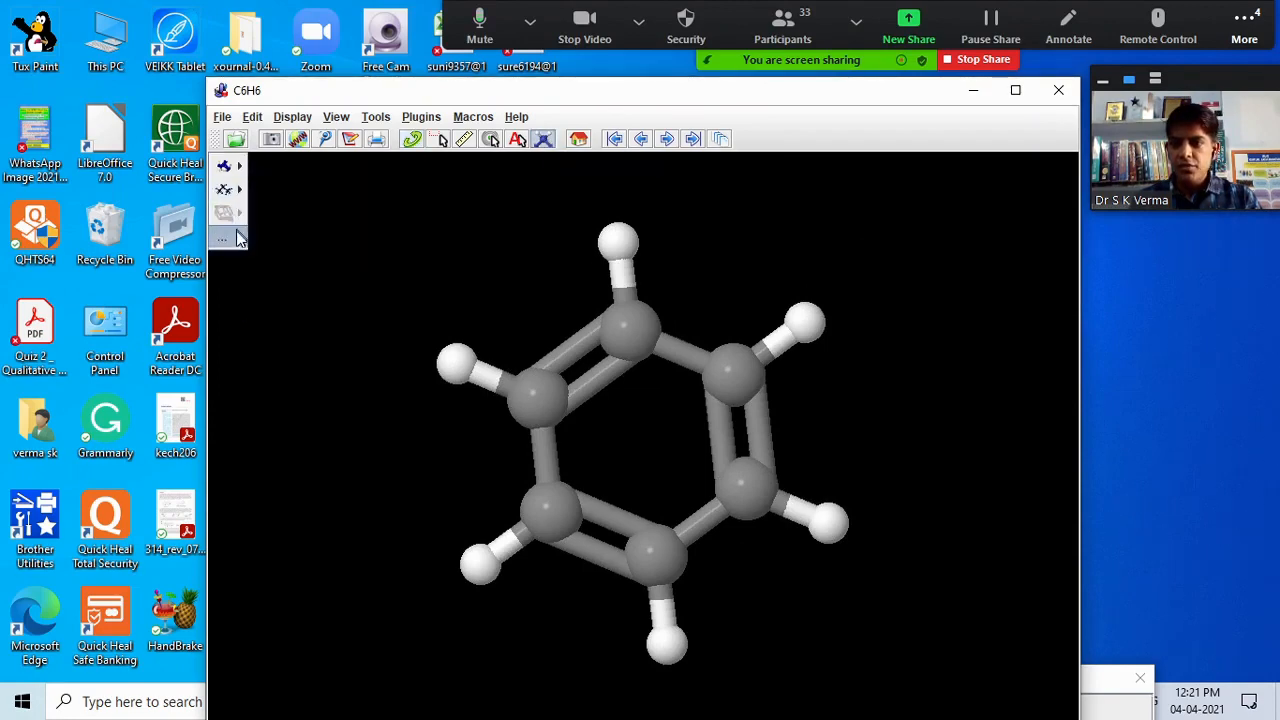
mouse_move(224, 165)
mouse_move(230, 245)
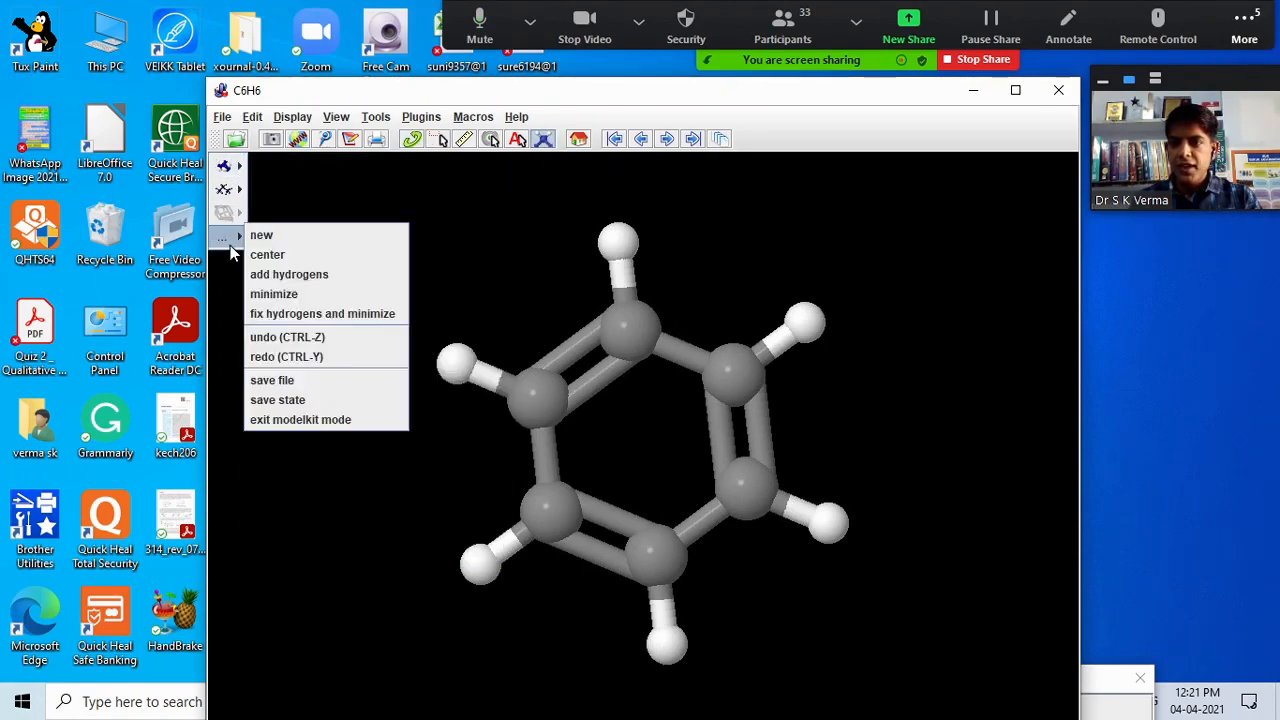
click(273, 294)
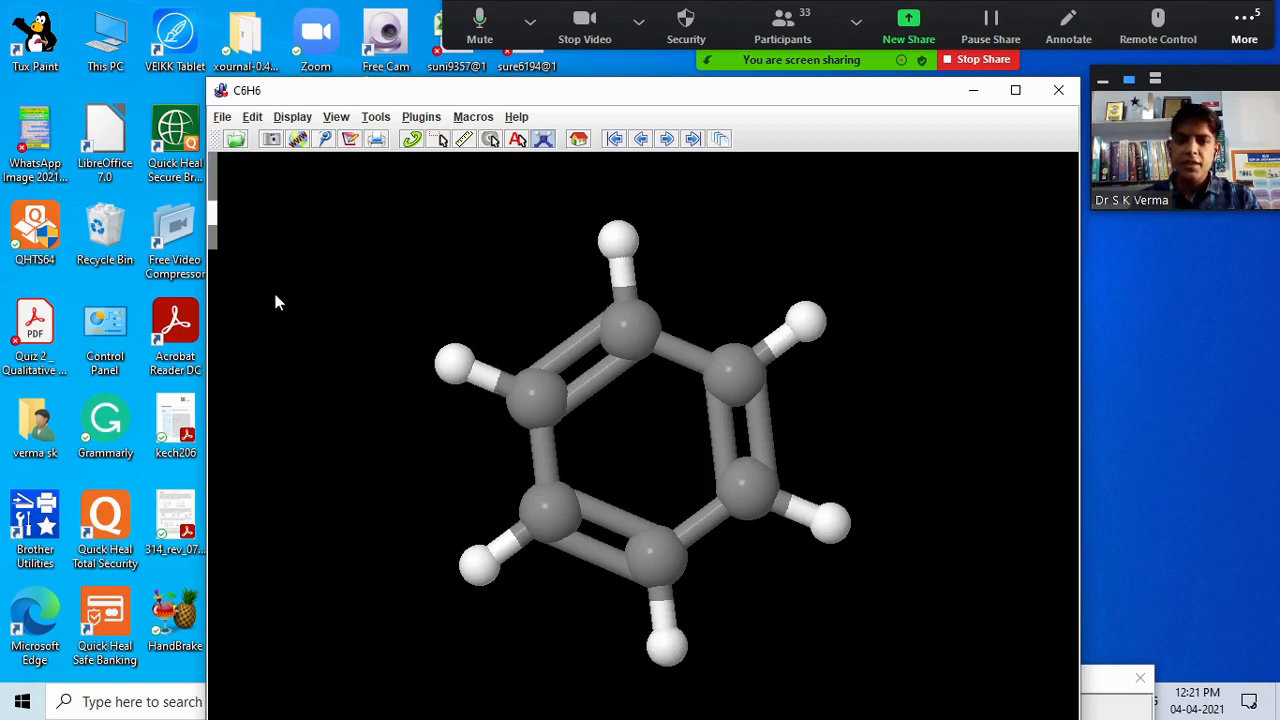
Examine the benzene ring from tilted and nearly edge-on angles in an enlarged window, and restore the window size.
drag(896, 345, 806, 366)
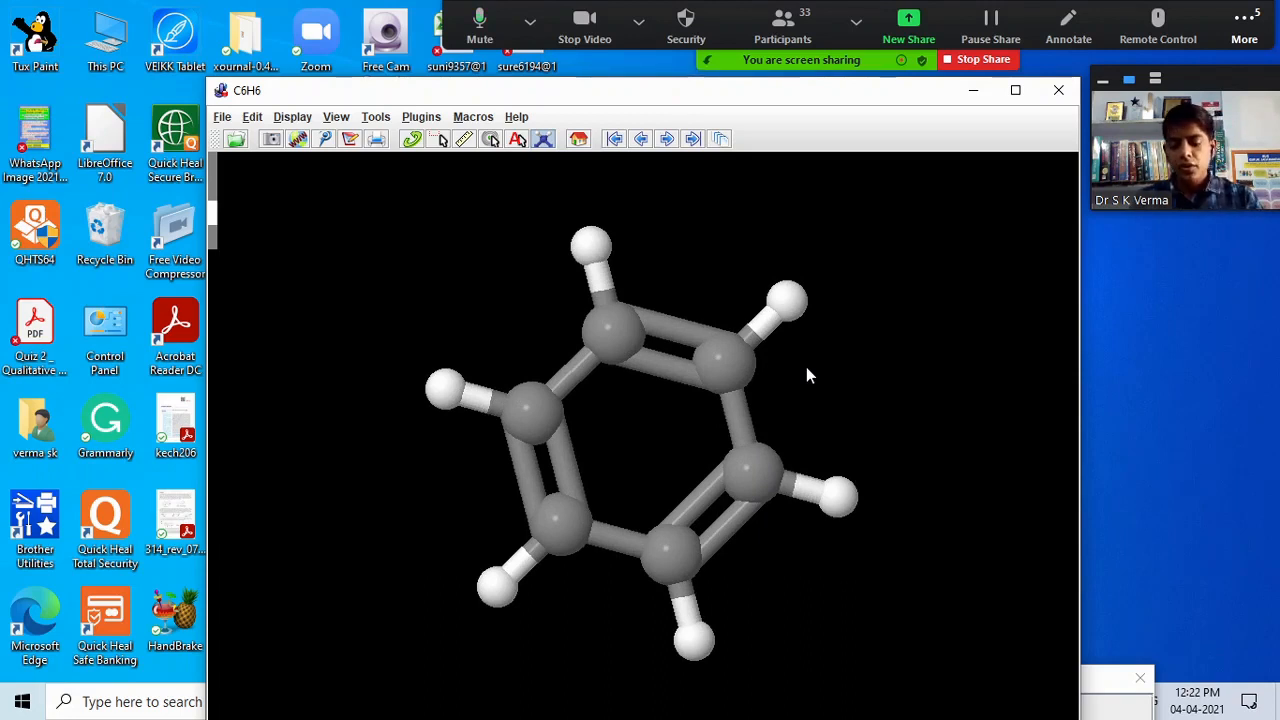
mouse_move(807, 372)
mouse_down()
mouse_move(688, 377)
mouse_move(815, 357)
mouse_up()
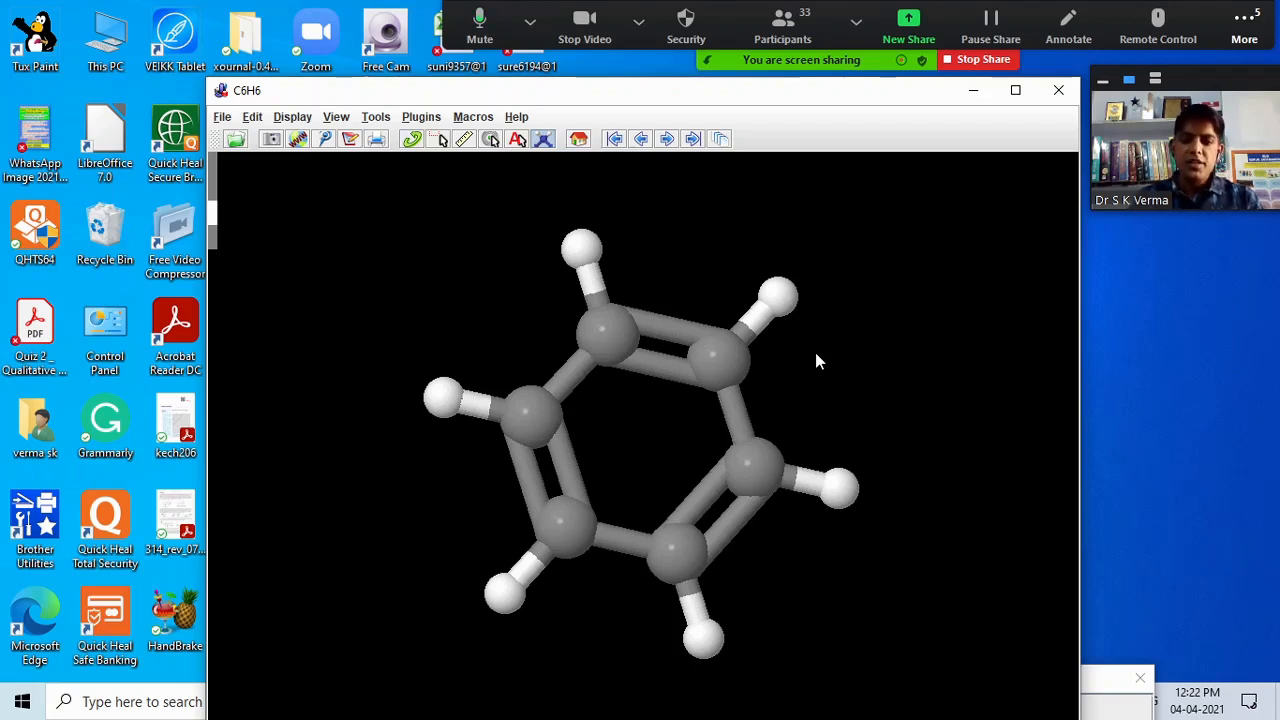
drag(817, 360, 730, 180)
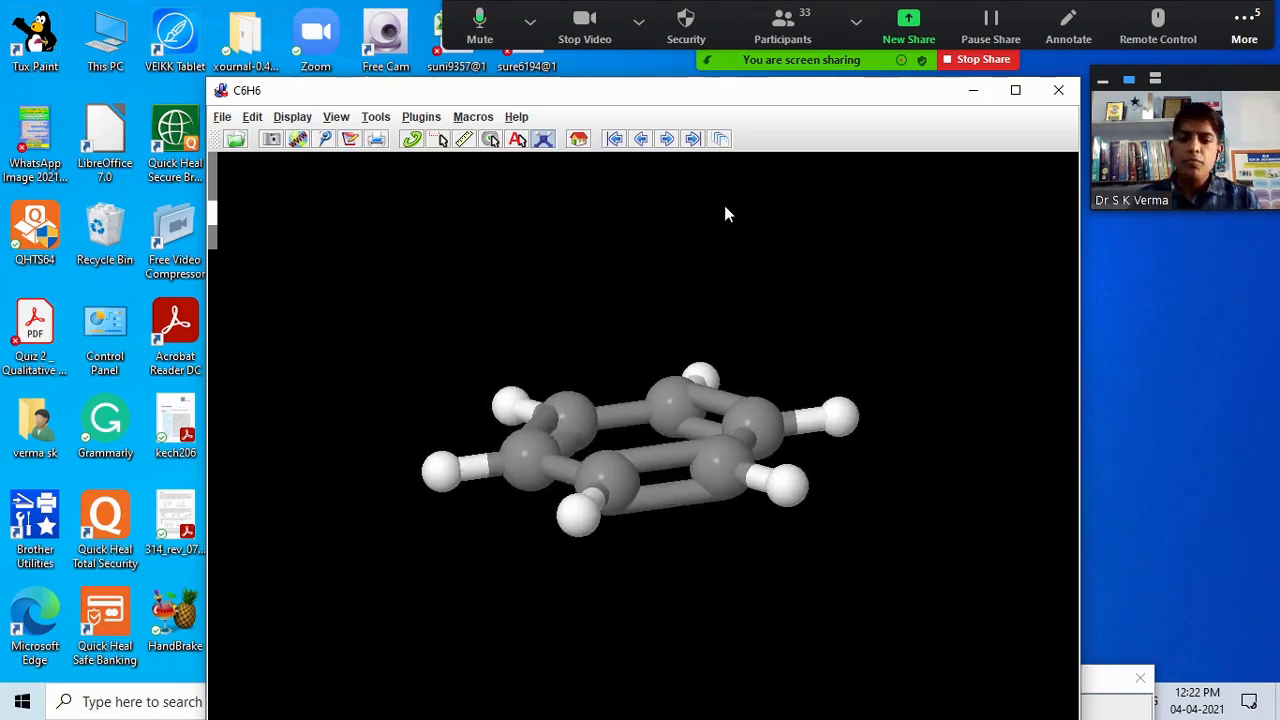
drag(650, 100, 674, 8)
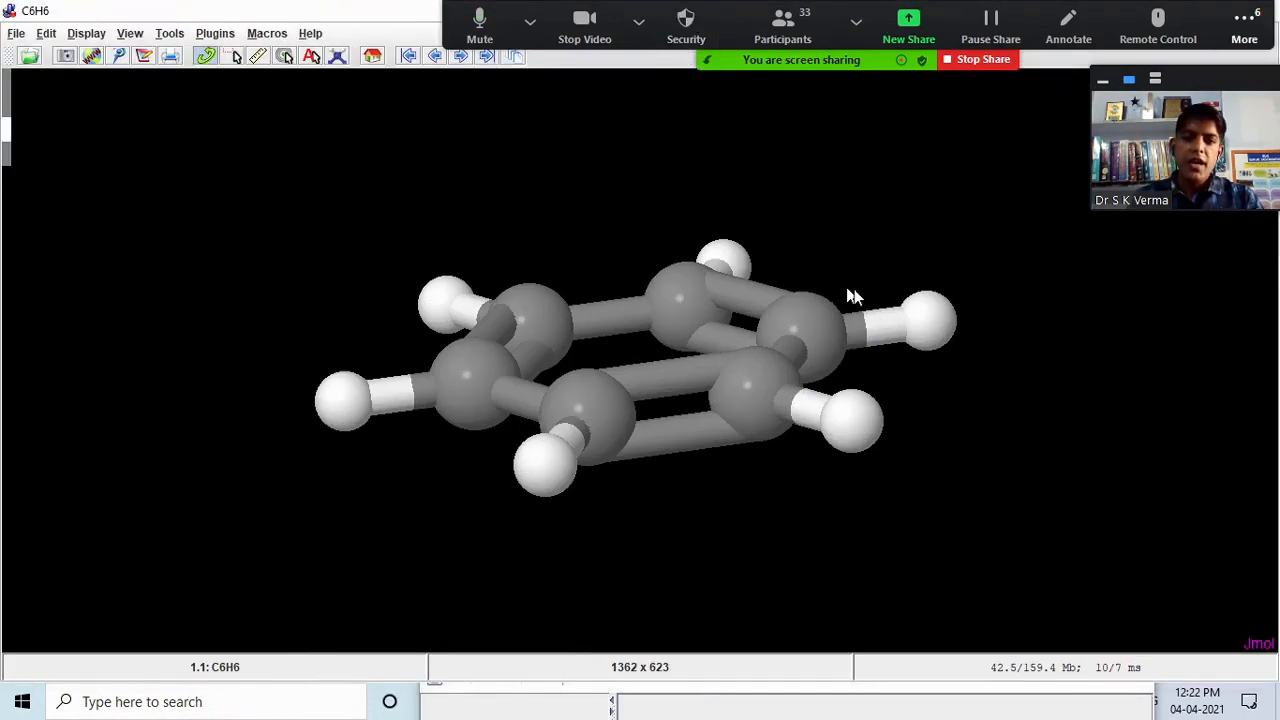
drag(1030, 346, 1074, 417)
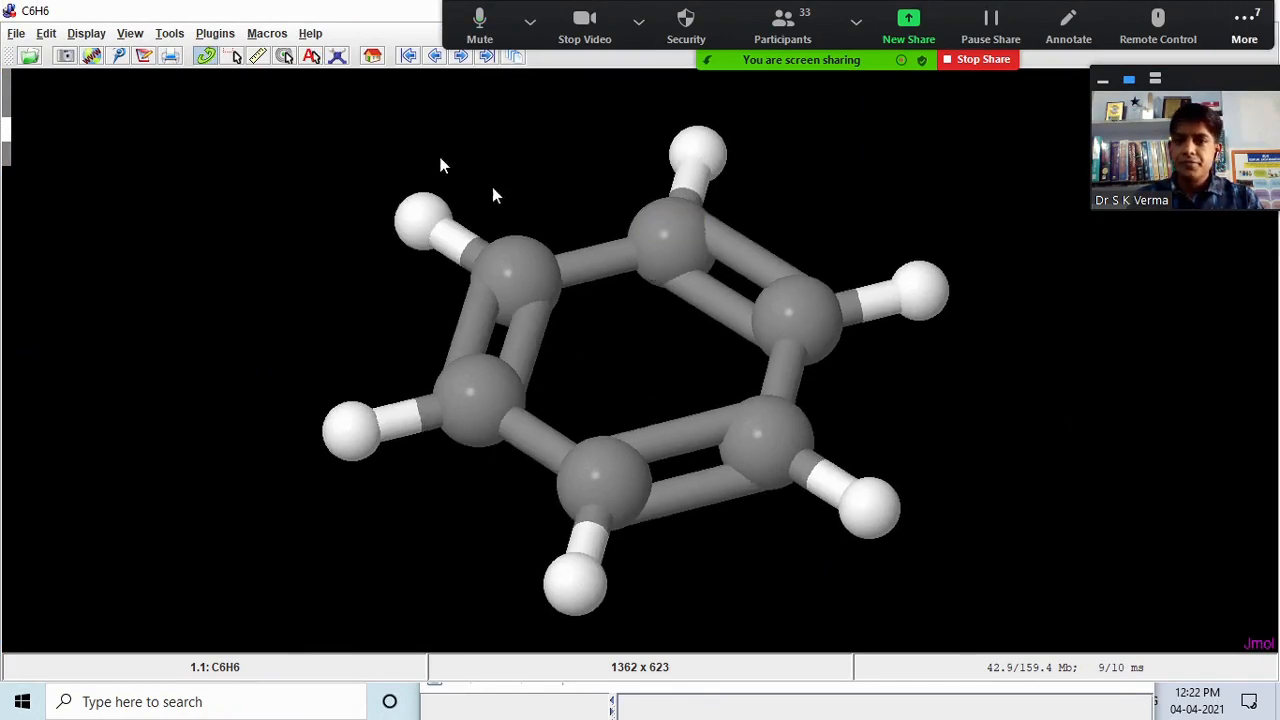
drag(120, 11, 200, 23)
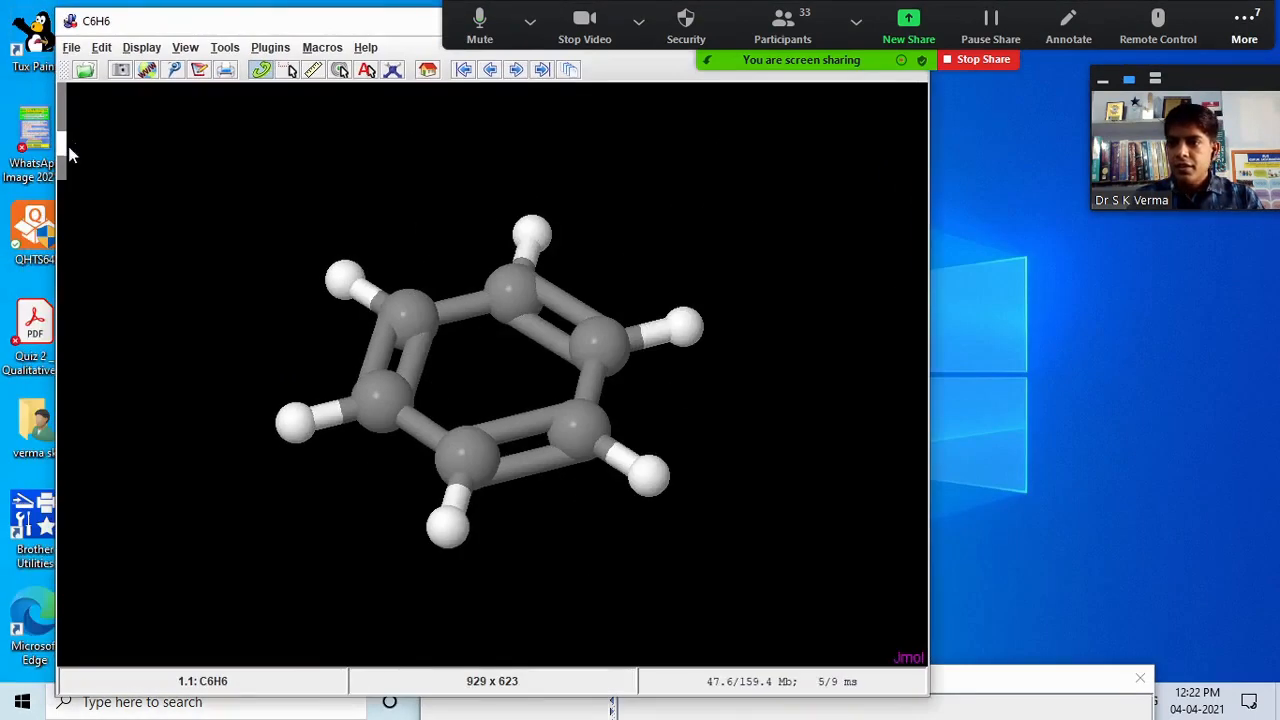
drag(58, 218, 107, 228)
drag(189, 24, 446, 60)
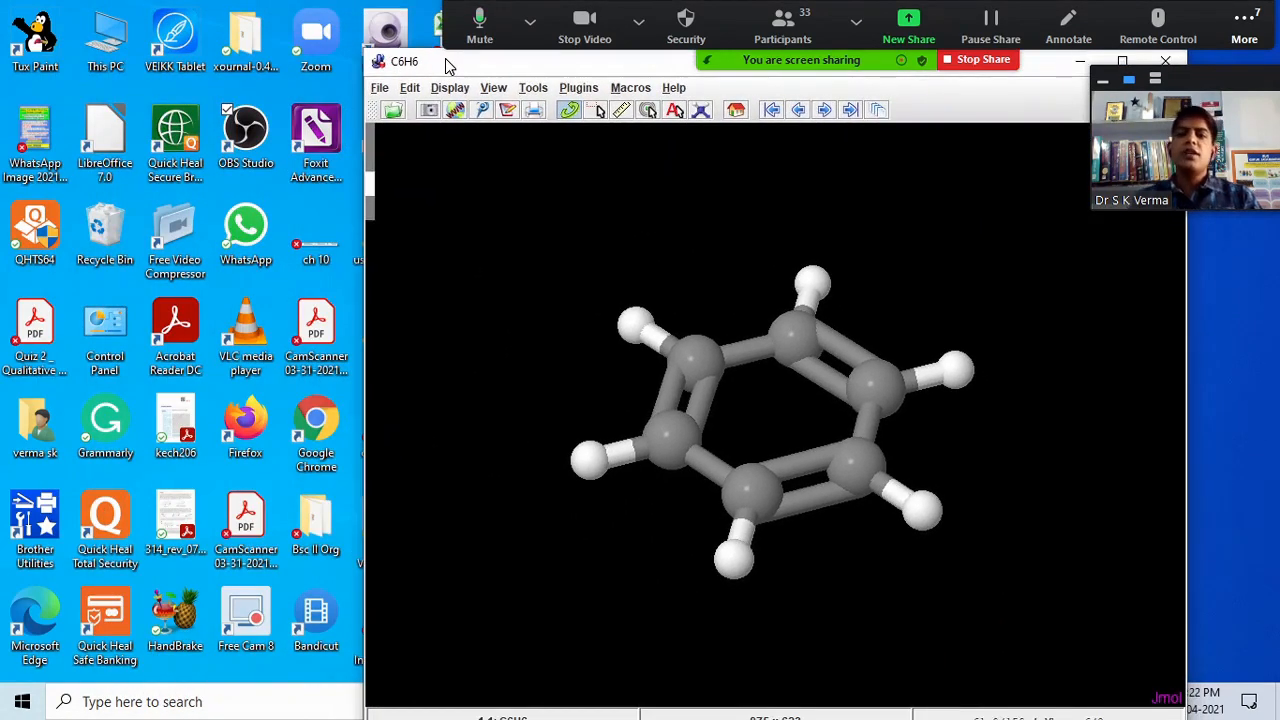
Open the script console and bring up its latest output at the command prompt.
click(381, 88)
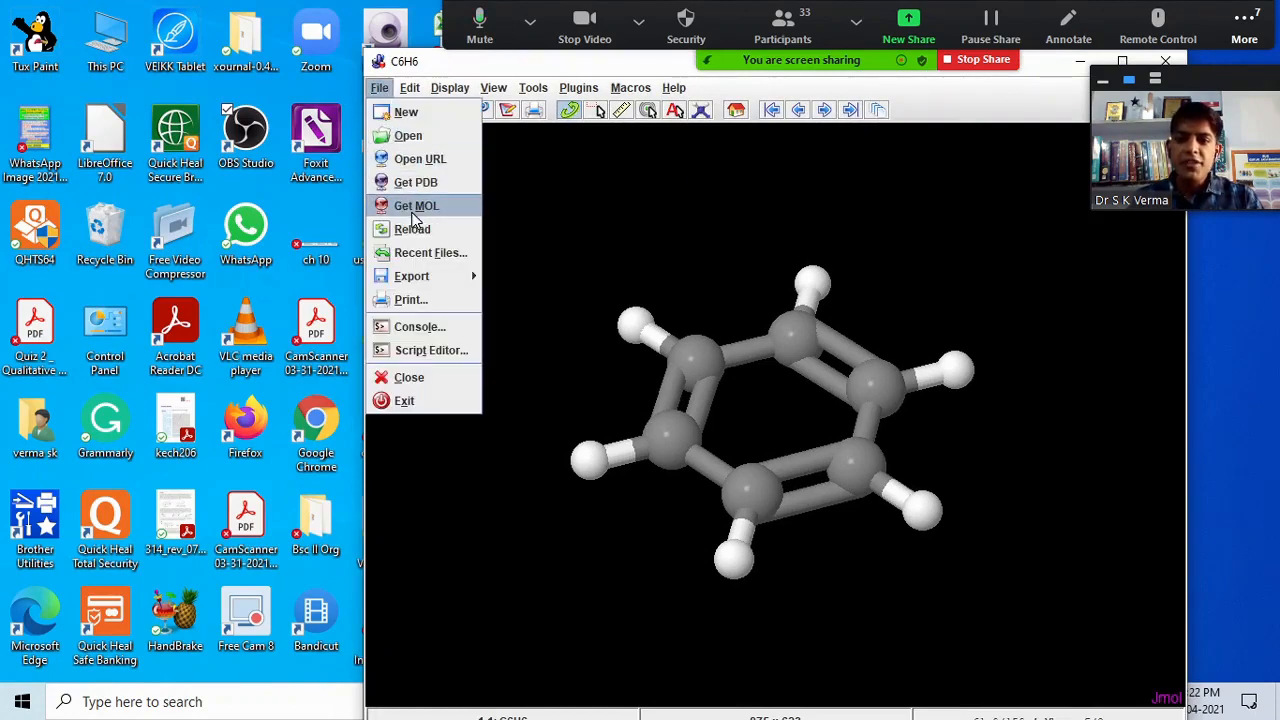
click(429, 327)
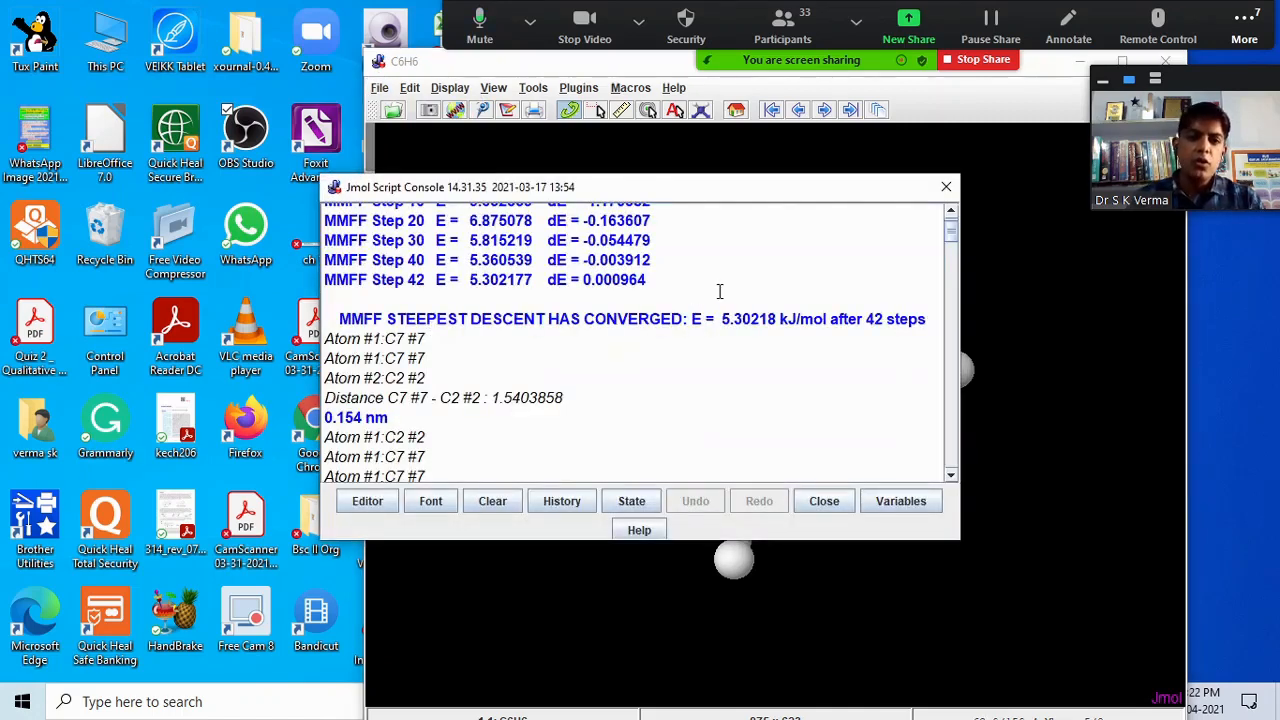
drag(952, 235, 956, 464)
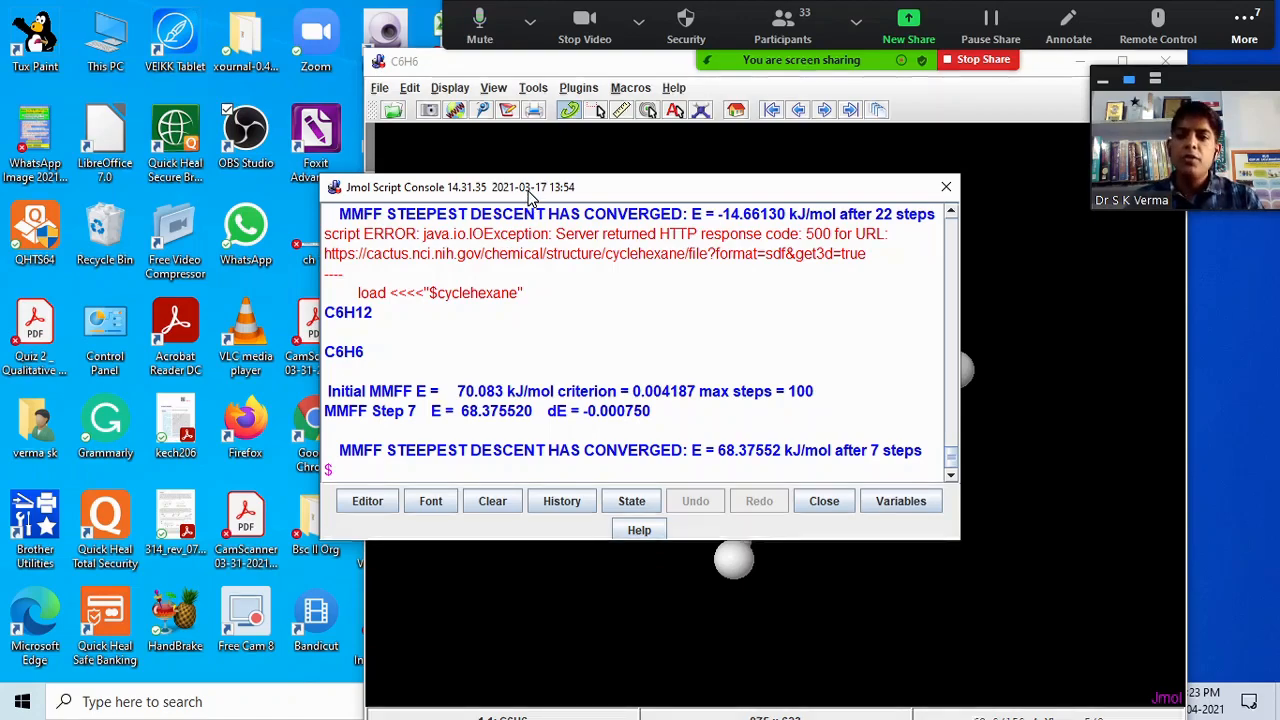
drag(530, 195, 549, 174)
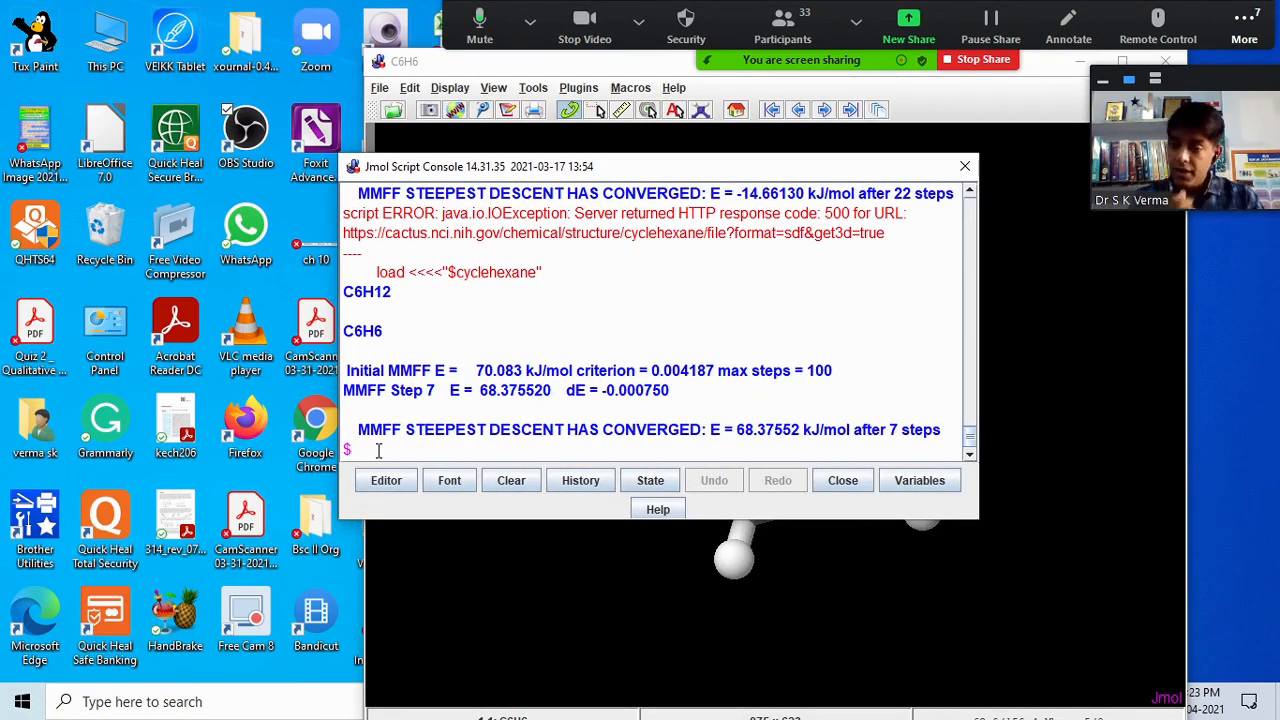
Move the molecule and script console windows aside to uncover the Jmol Workshop folder on the desktop.
click(480, 72)
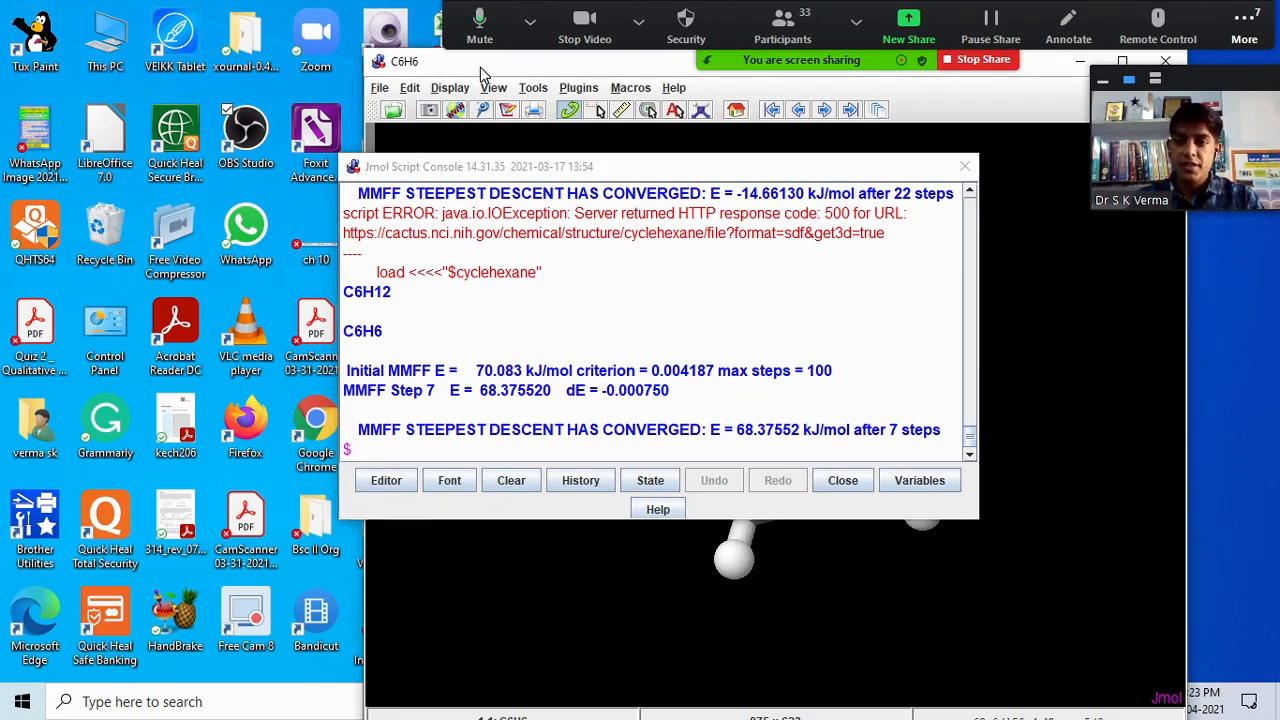
drag(480, 72, 568, 100)
drag(428, 168, 623, 205)
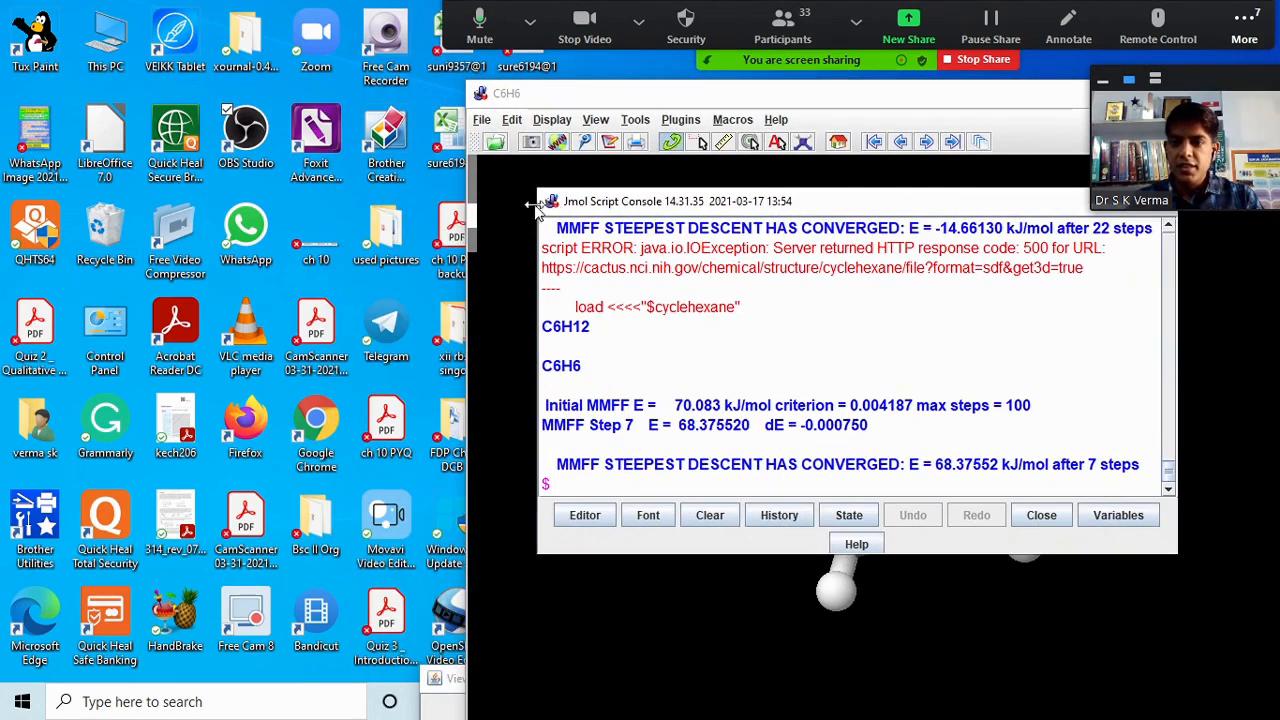
drag(581, 99, 664, 180)
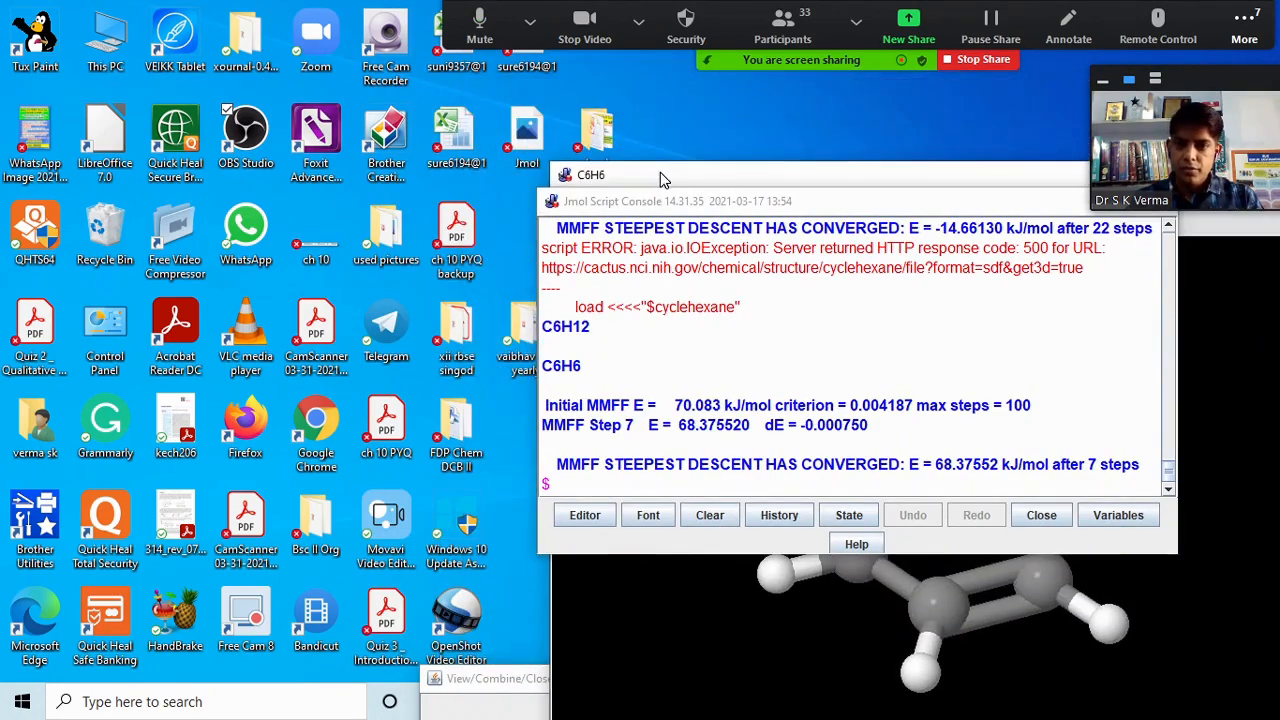
Open New Text Document from the "for jmol pdb cif" subfolder of the Jmol Workshop folder on the desktop.
double_click(590, 140)
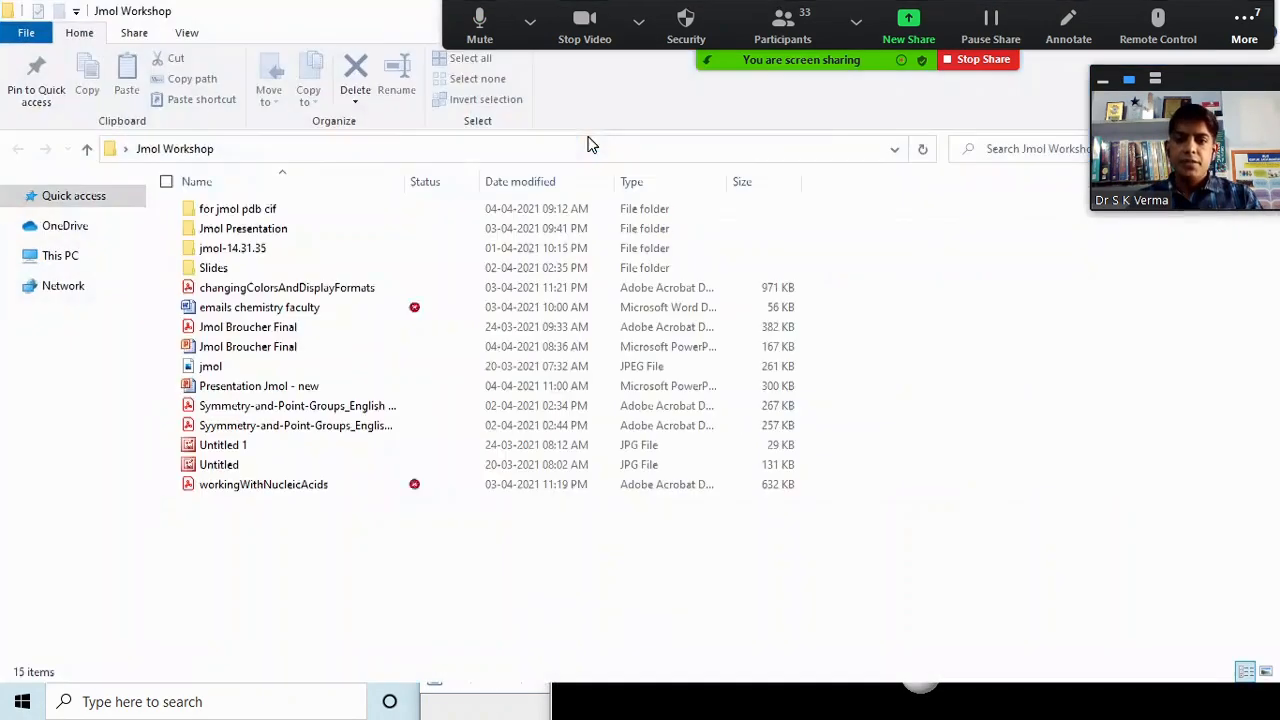
click(265, 214)
double_click(265, 214)
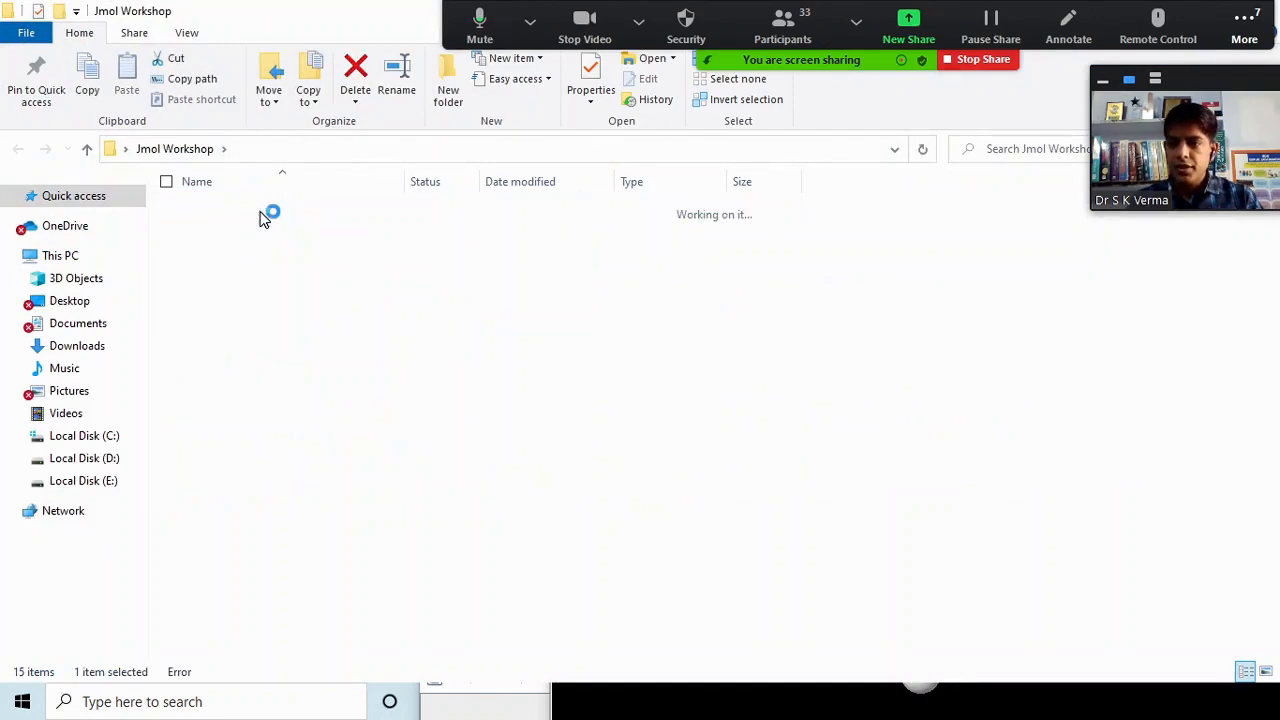
click(258, 312)
double_click(258, 312)
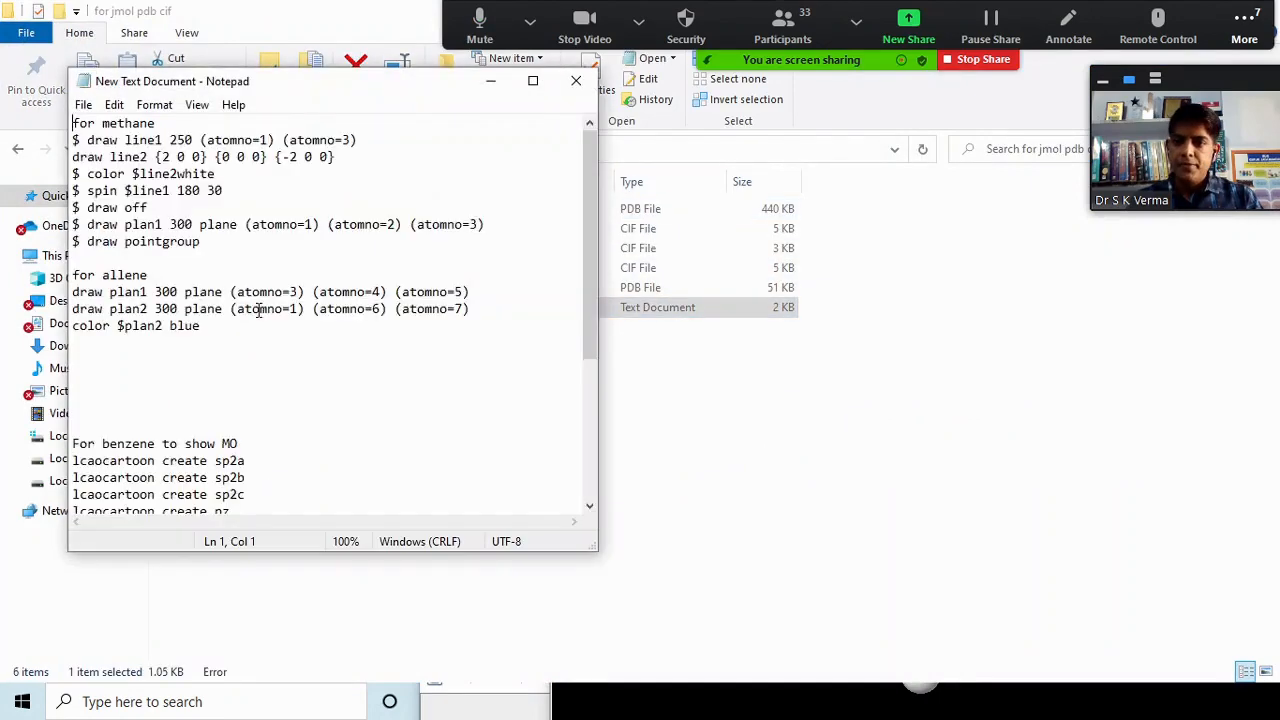
click(530, 20)
click(532, 79)
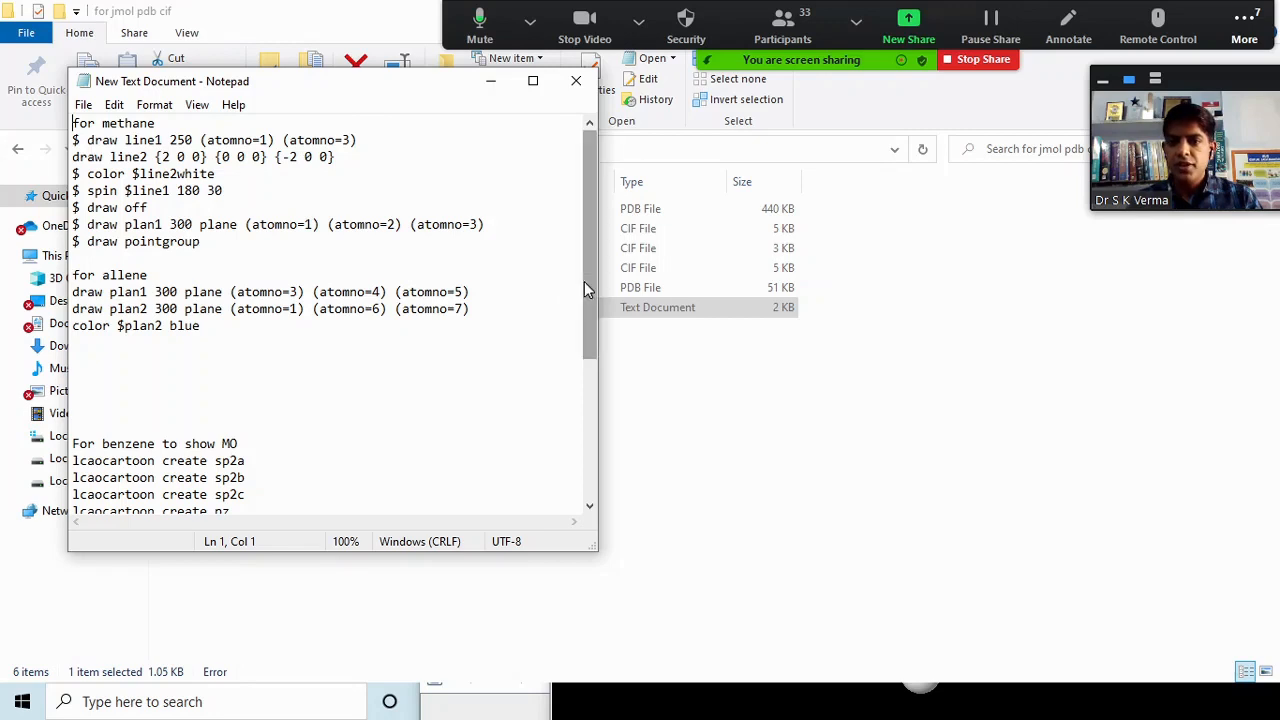
Copy the command "lcaocartoon create sp2a" from the benzene MO section of the text document.
drag(590, 290, 592, 407)
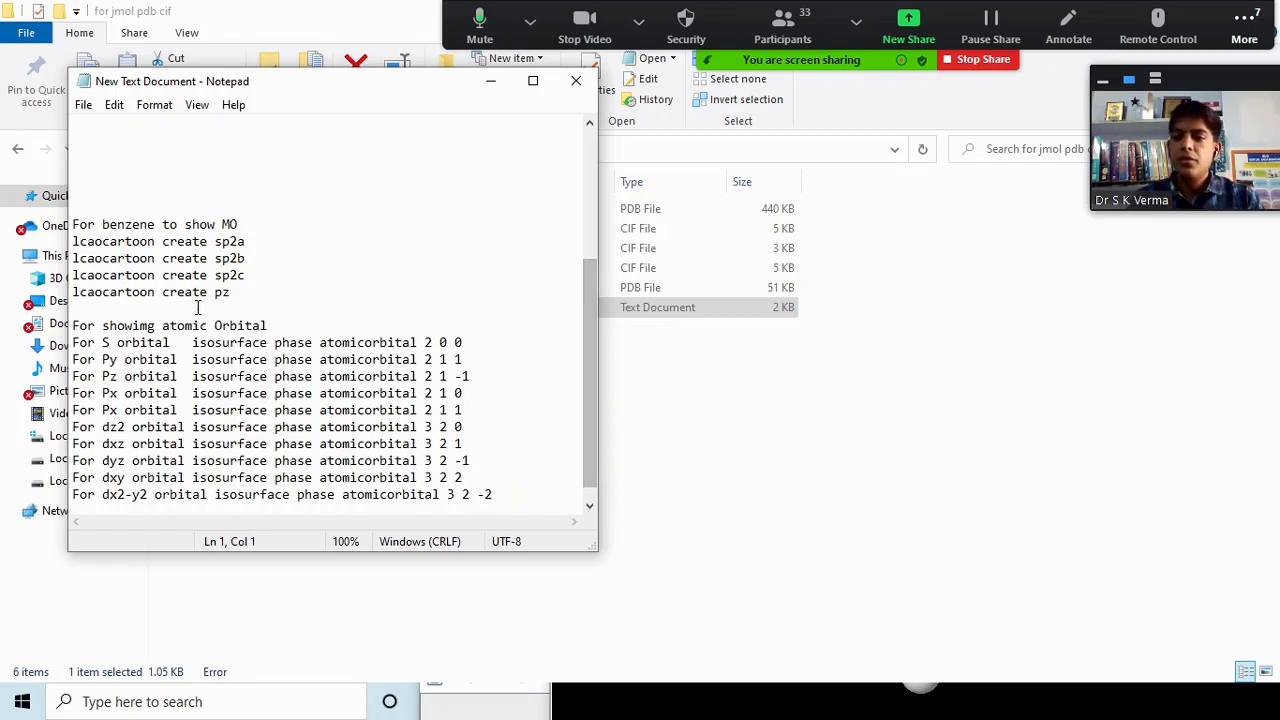
drag(73, 242, 252, 243)
key(ctrl+c)
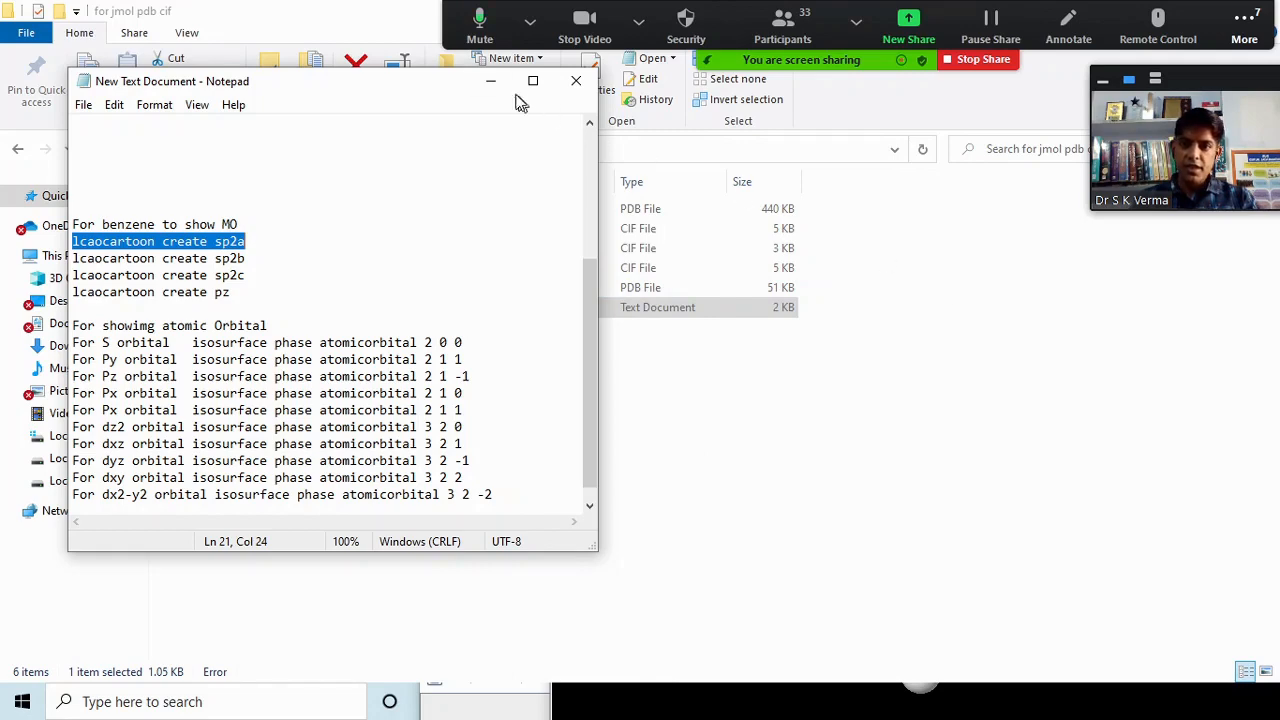
Switch back to Jmol and arrange the script console beside the benzene model, leaving both in view.
click(935, 293)
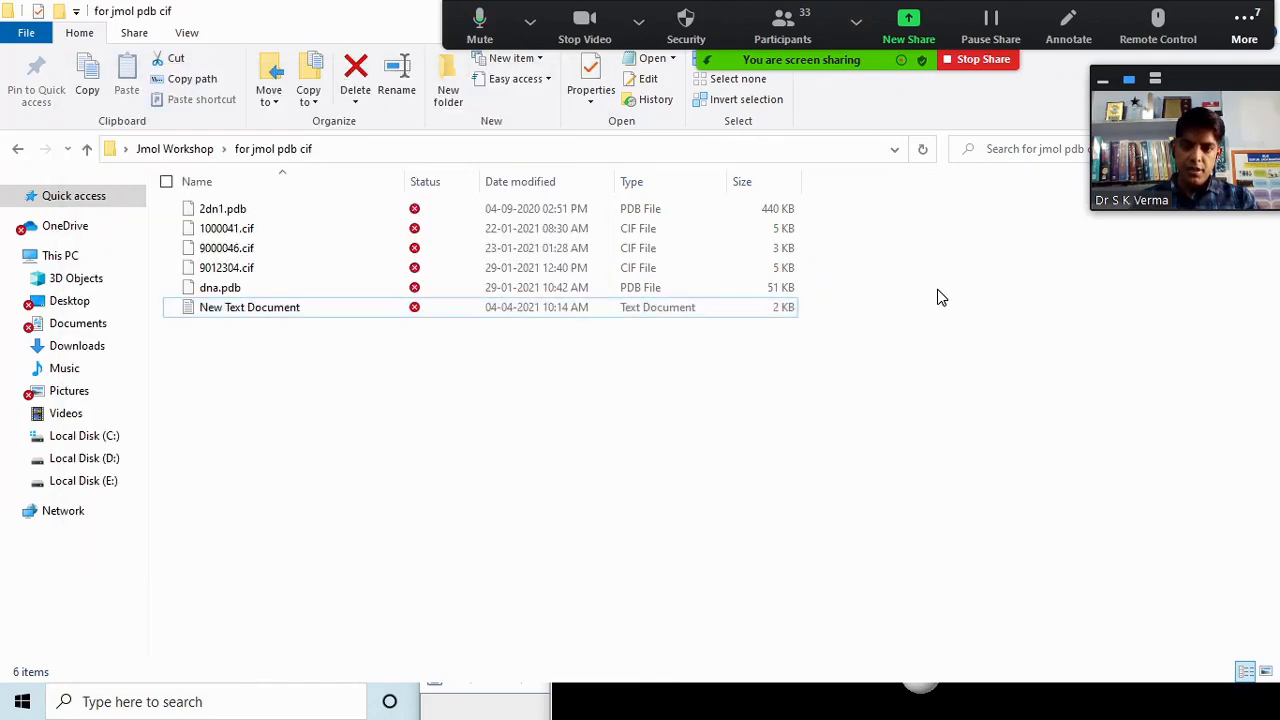
click(755, 708)
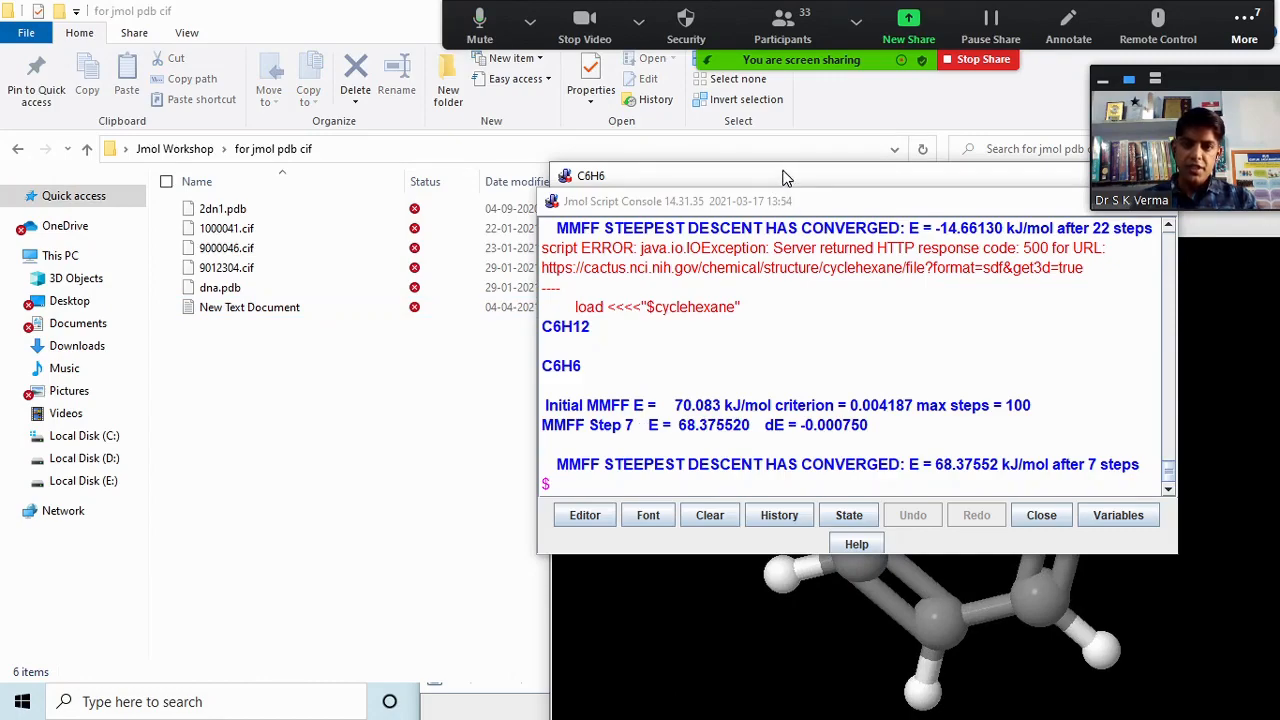
drag(787, 183, 400, 119)
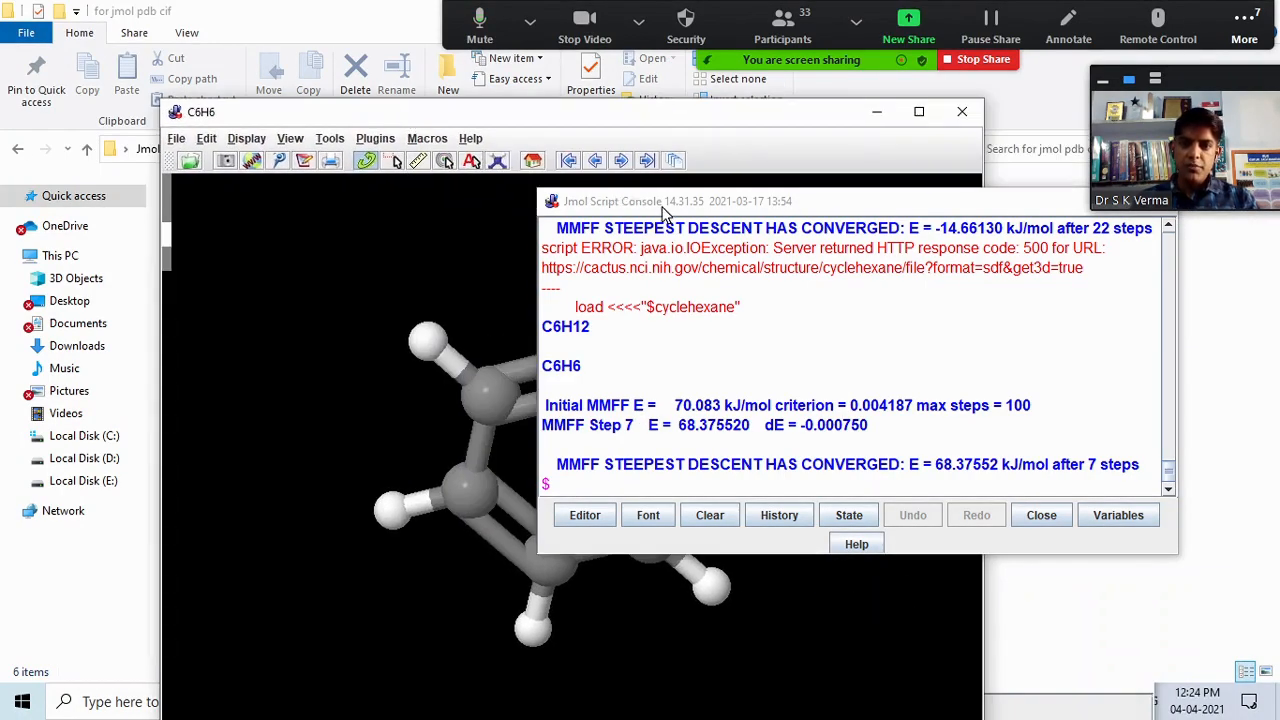
drag(604, 200, 94, 211)
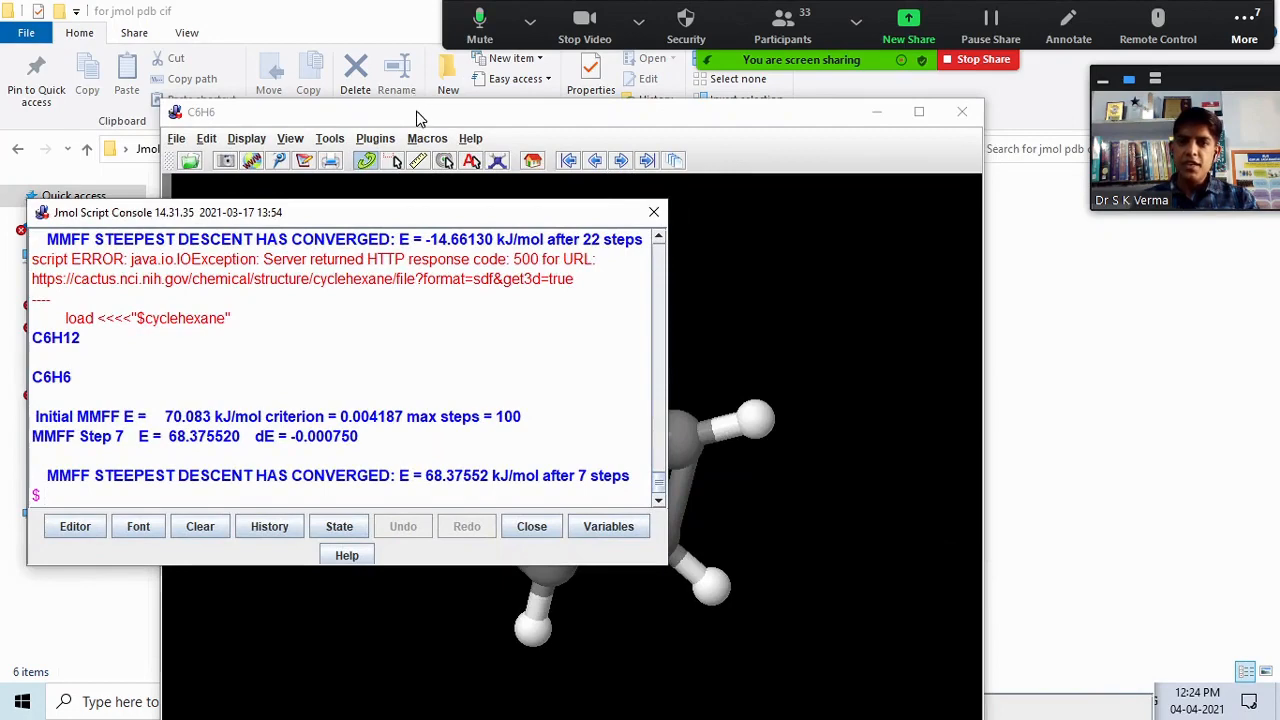
drag(422, 118, 793, 145)
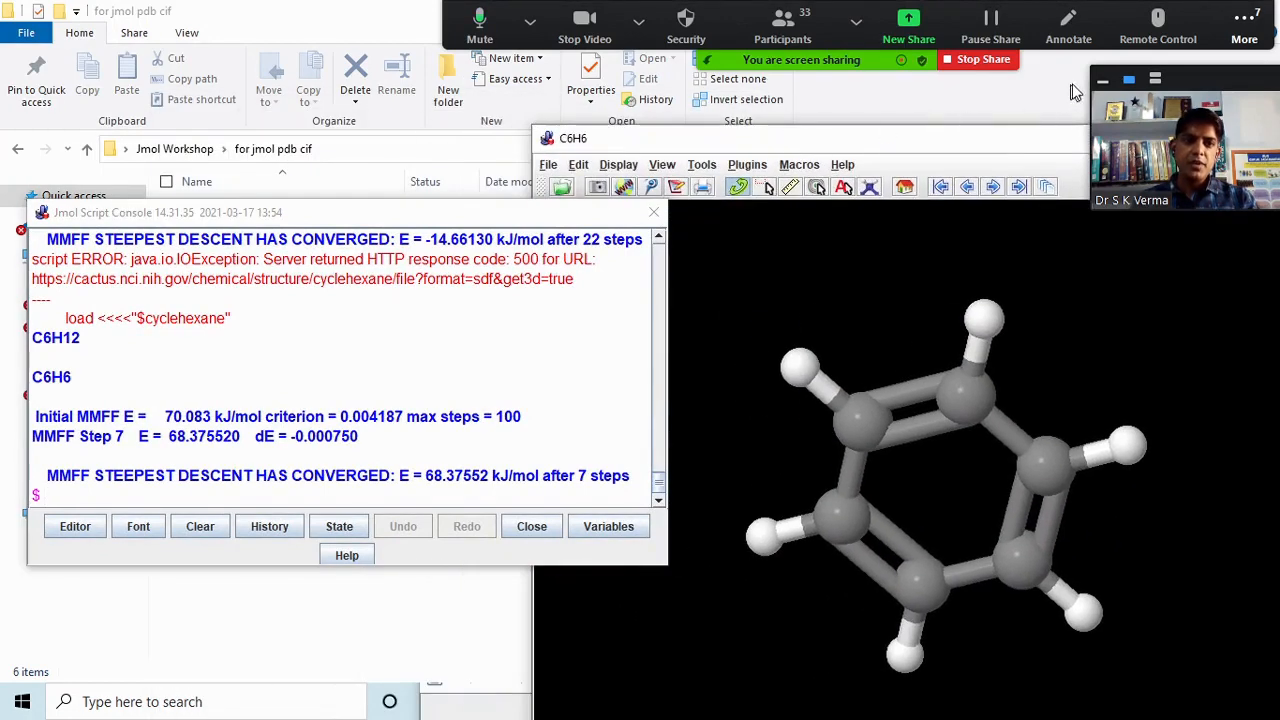
drag(1183, 81, 1185, 20)
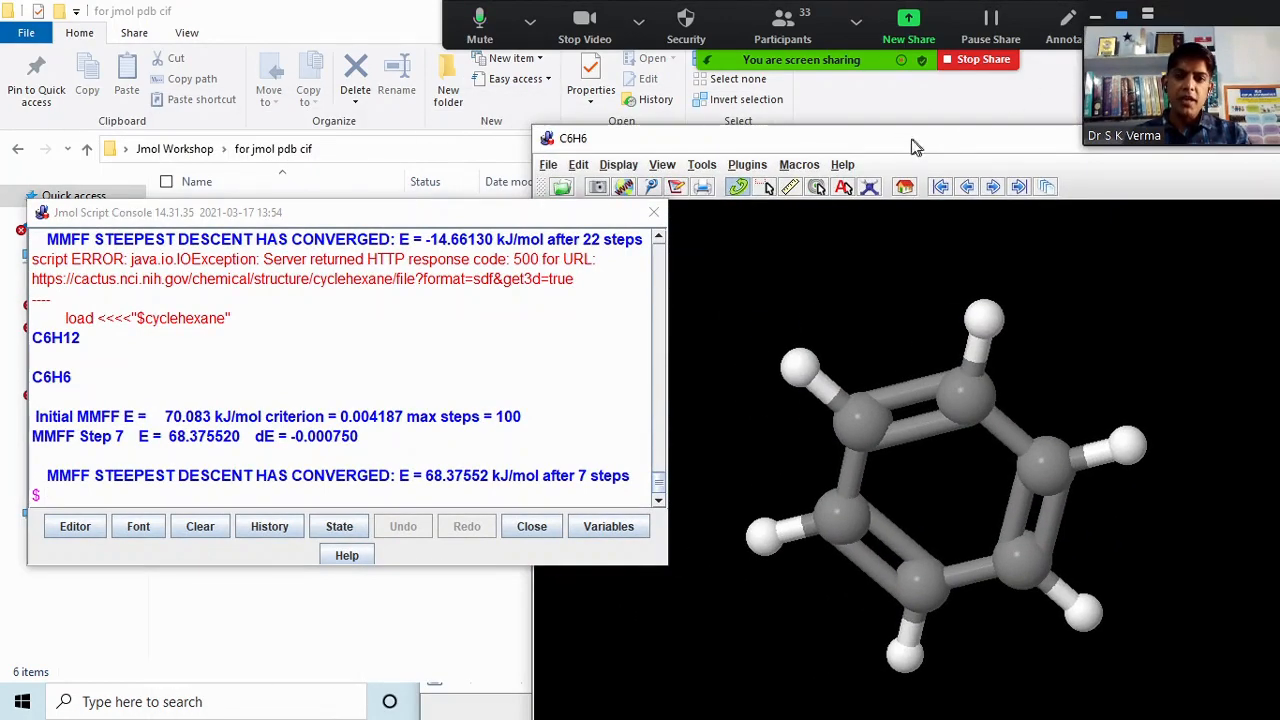
Run the copied command "lcaocartoon create sp2a" in the script console to draw the first hybrid orbital lobes on benzene.
drag(908, 138, 898, 93)
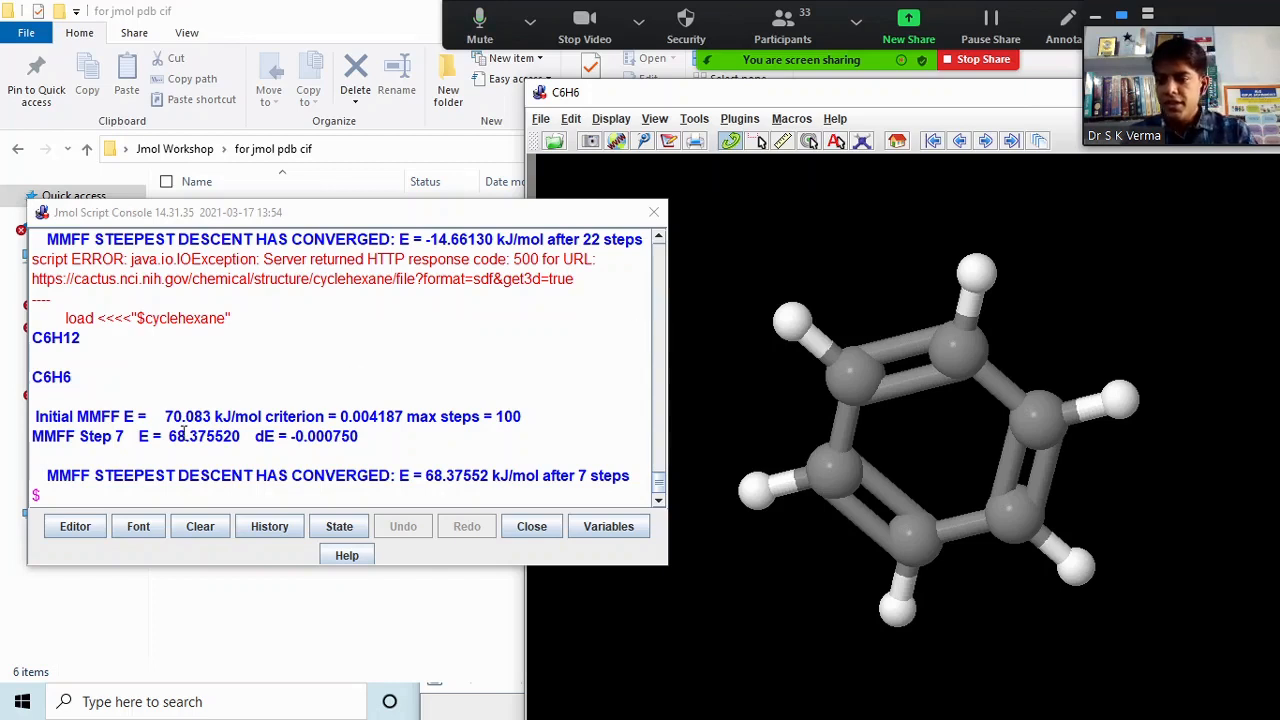
click(67, 493)
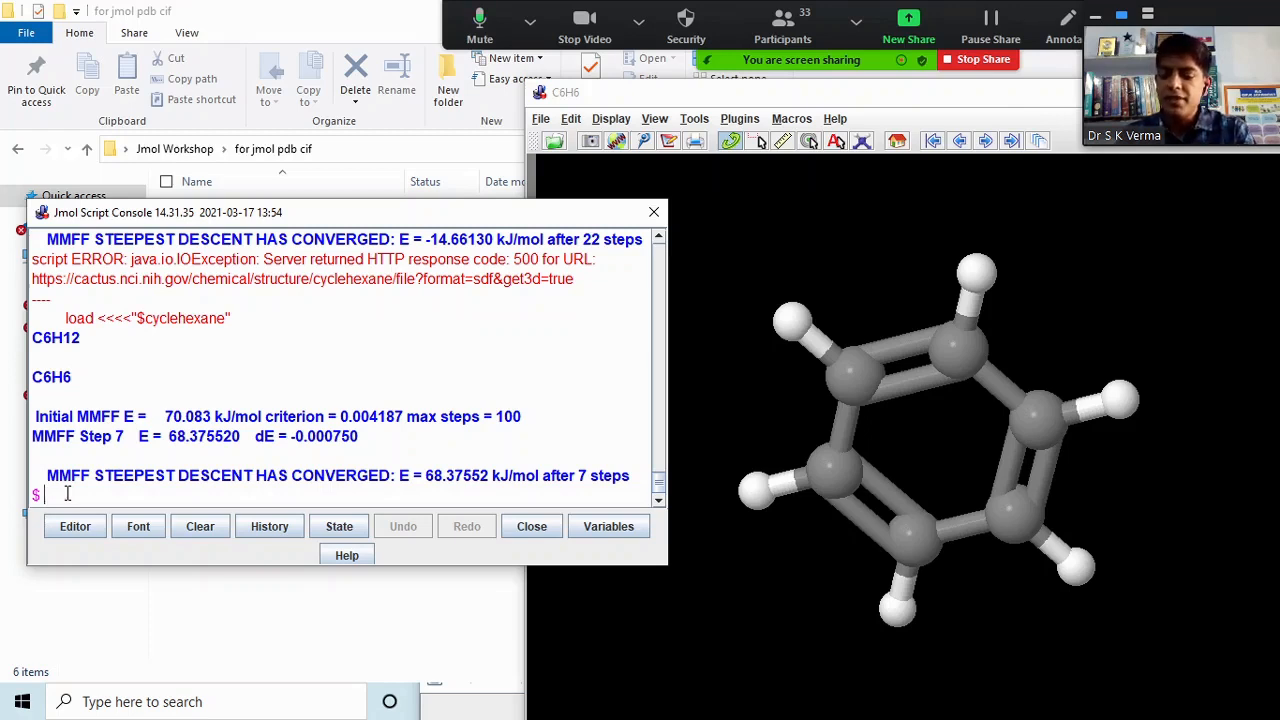
key(ctrl+v)
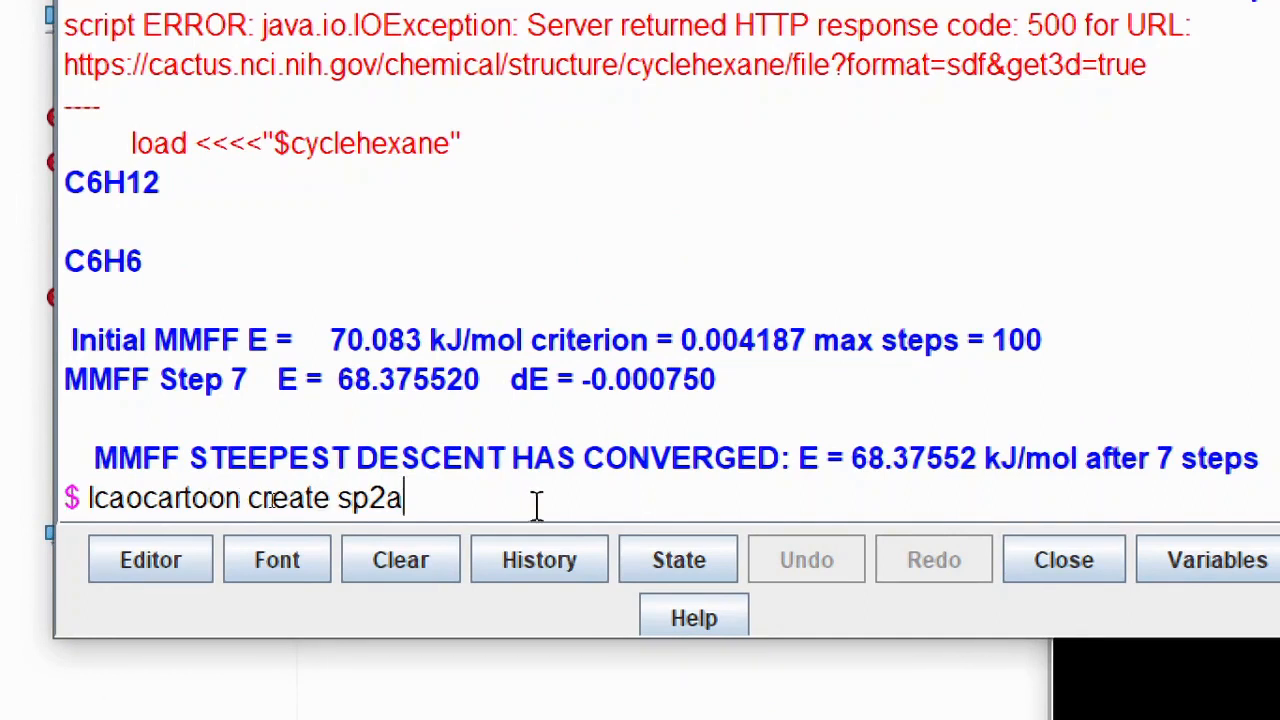
drag(409, 497, 36, 495)
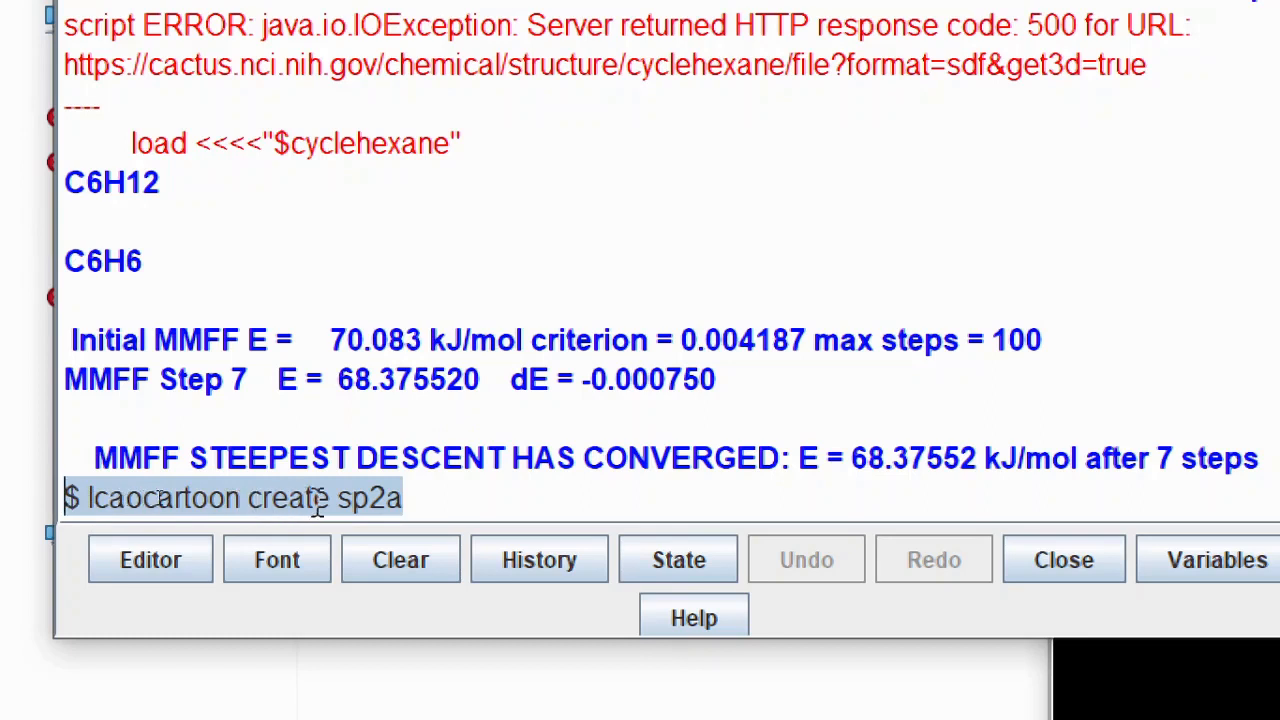
click(421, 500)
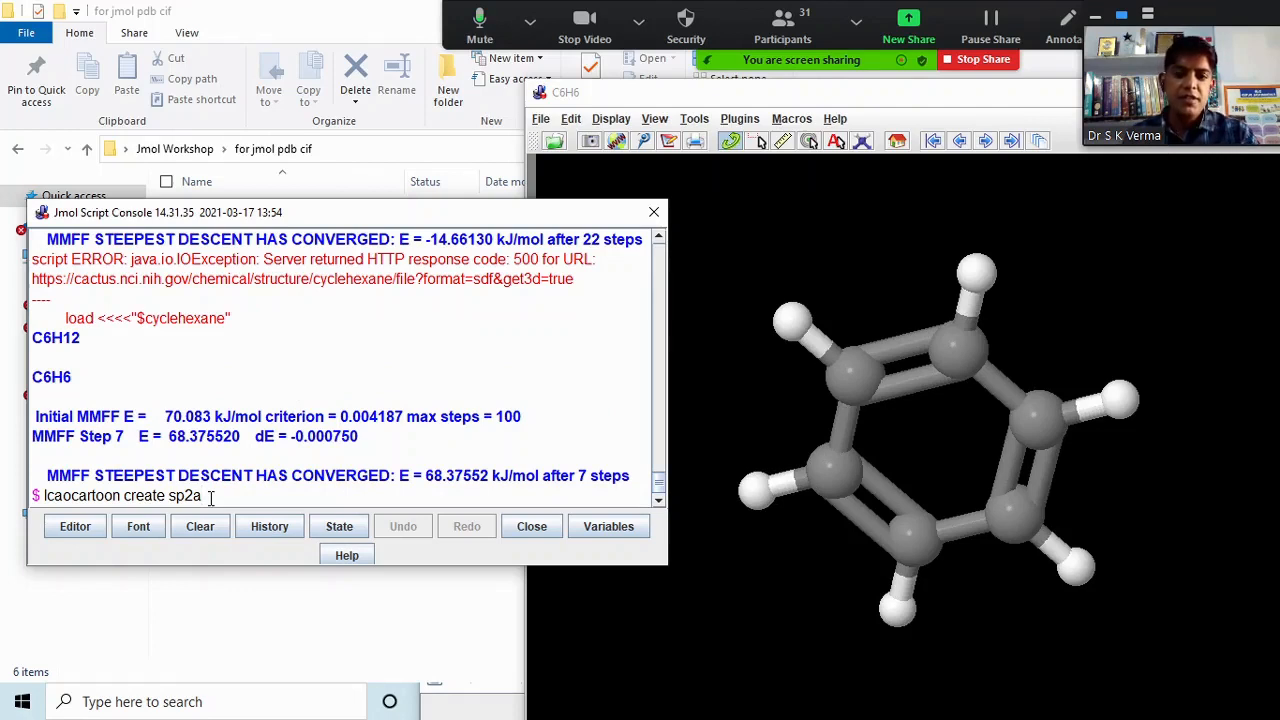
key(Return)
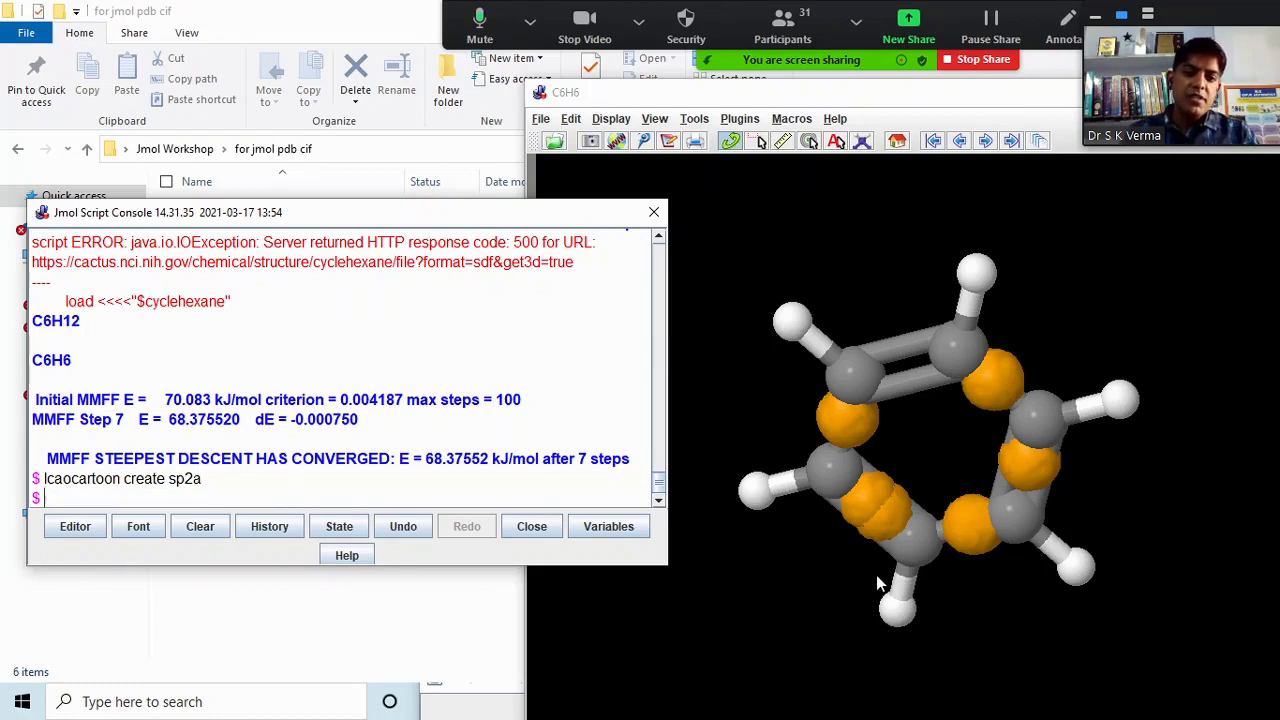
drag(877, 580, 925, 394)
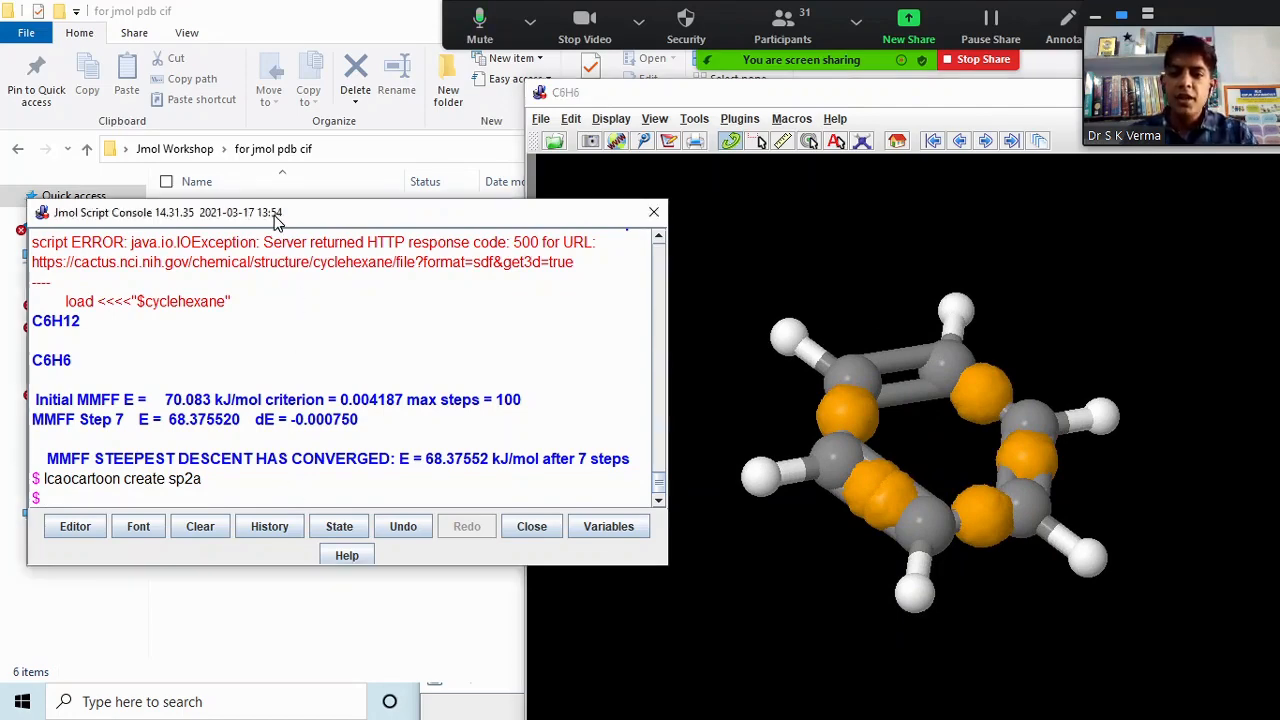
Run "lcaocartoon create sp2b" in the script console to add the second set of hybrid orbitals, keeping the benzene model uncovered.
drag(277, 218, 563, 203)
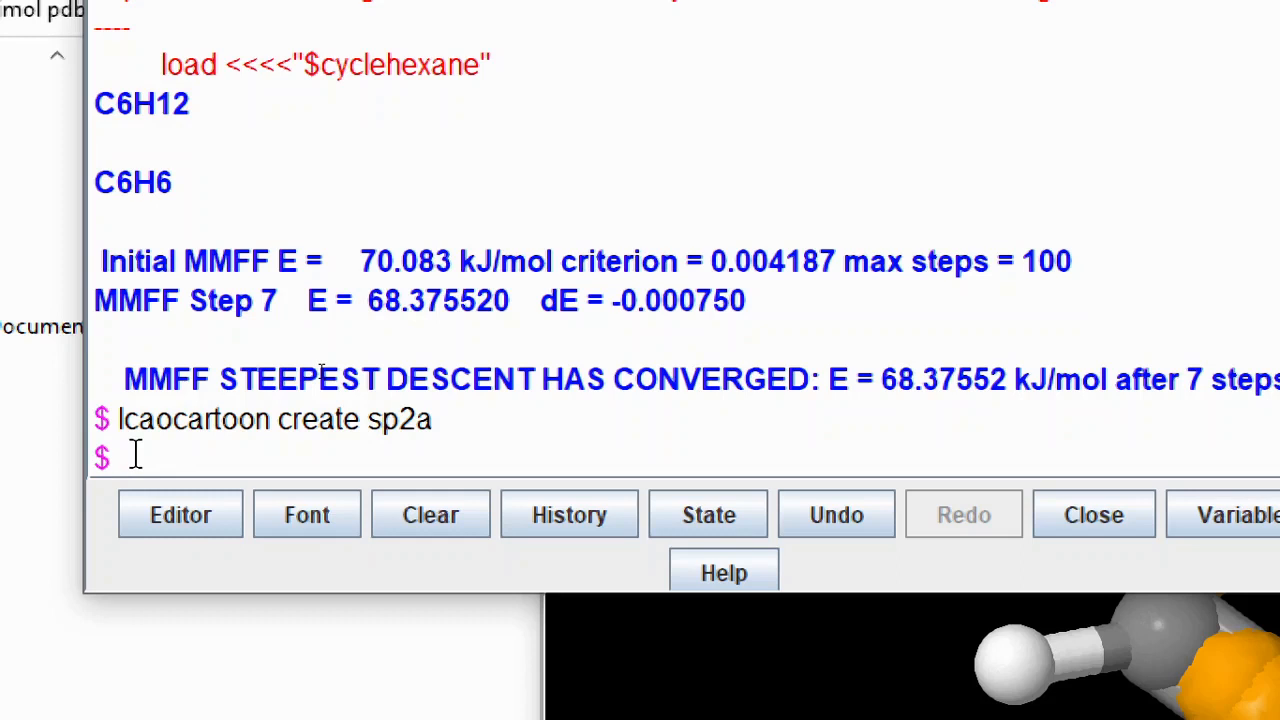
key(Up)
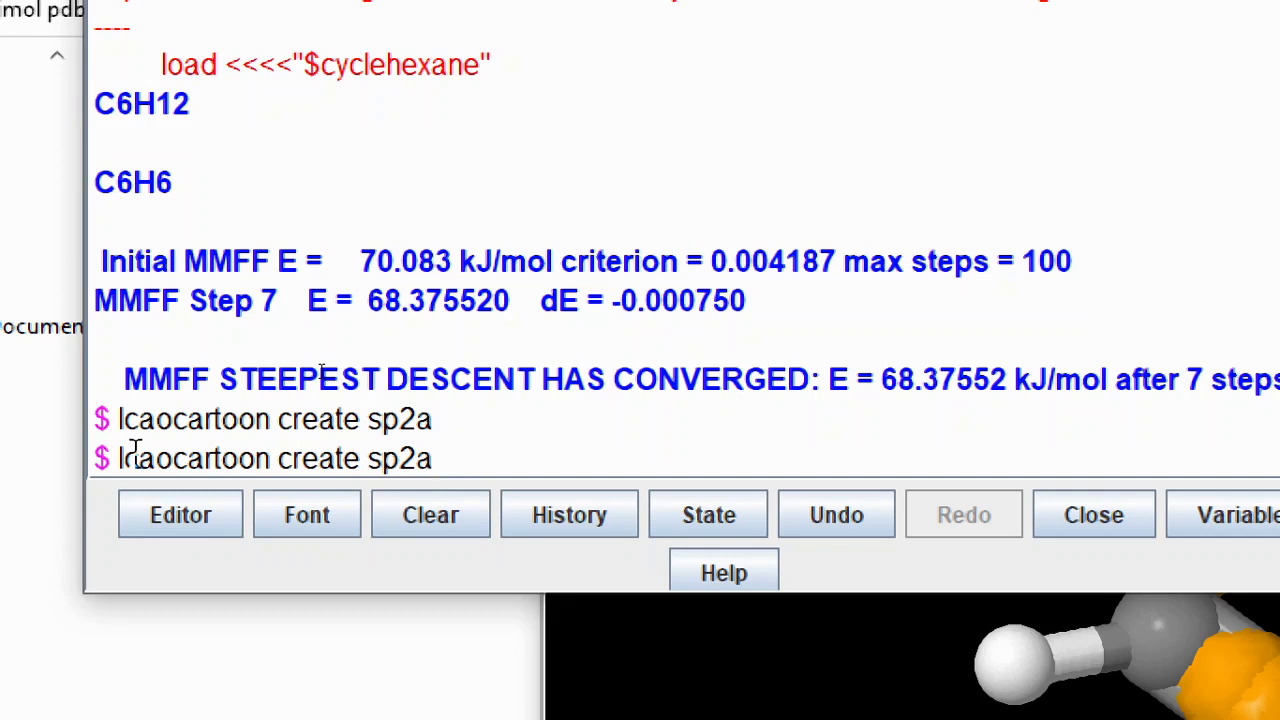
key(BackSpace)
text(b)
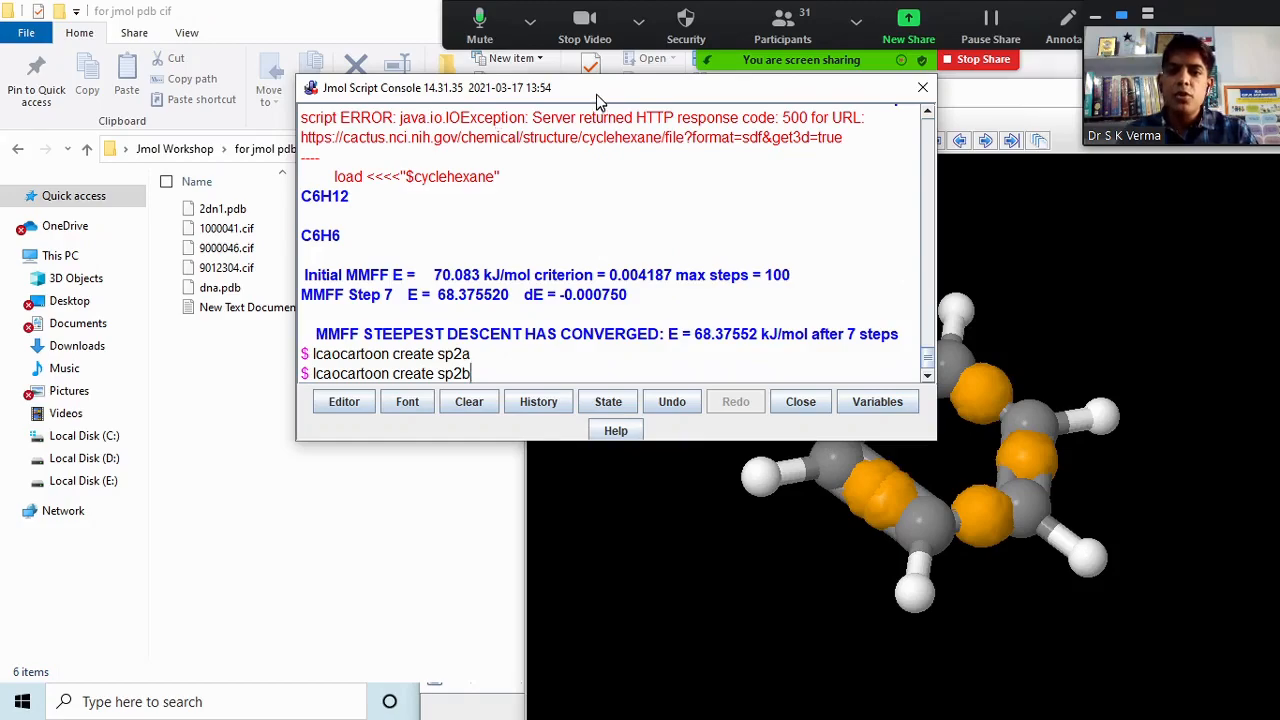
drag(598, 97, 374, 165)
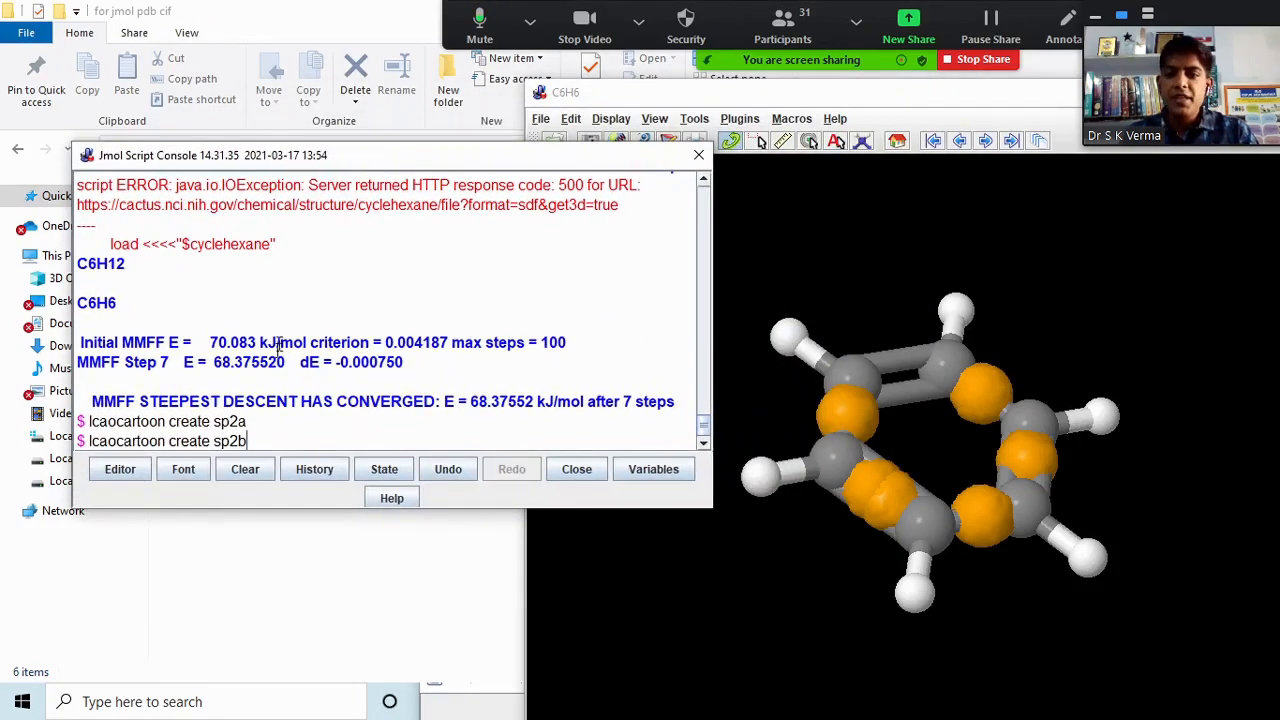
key(Return)
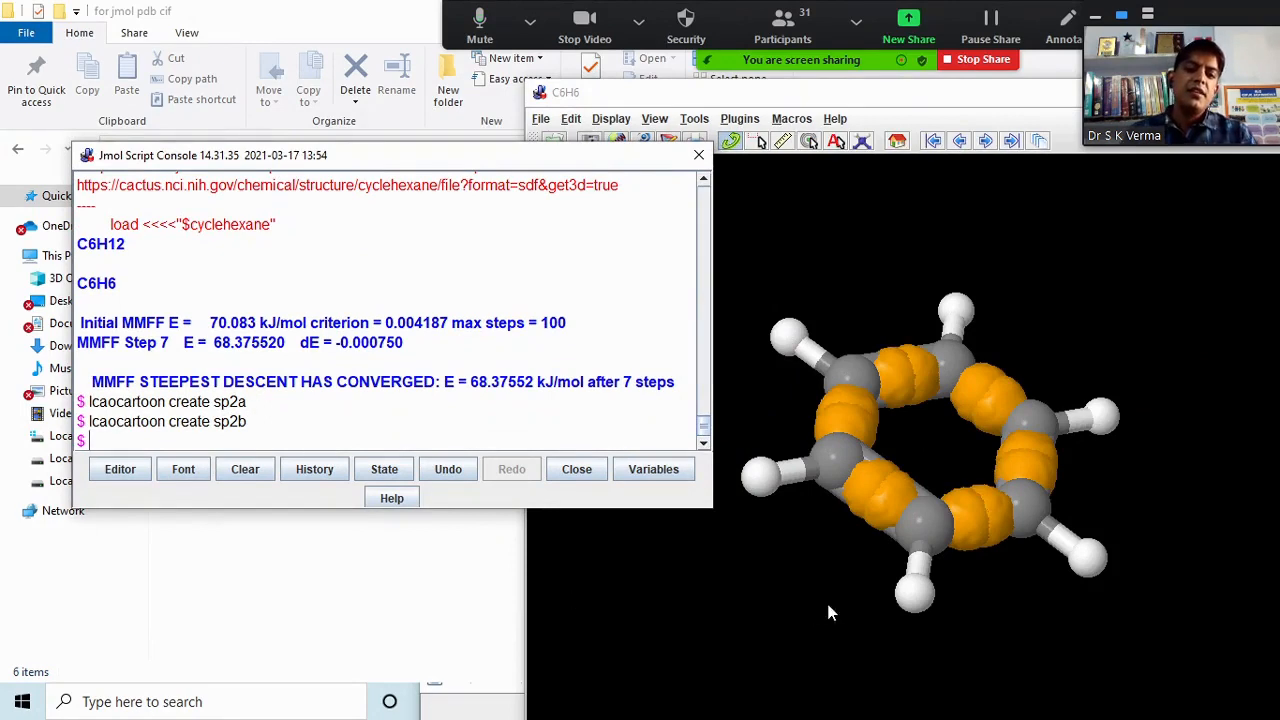
drag(828, 612, 782, 685)
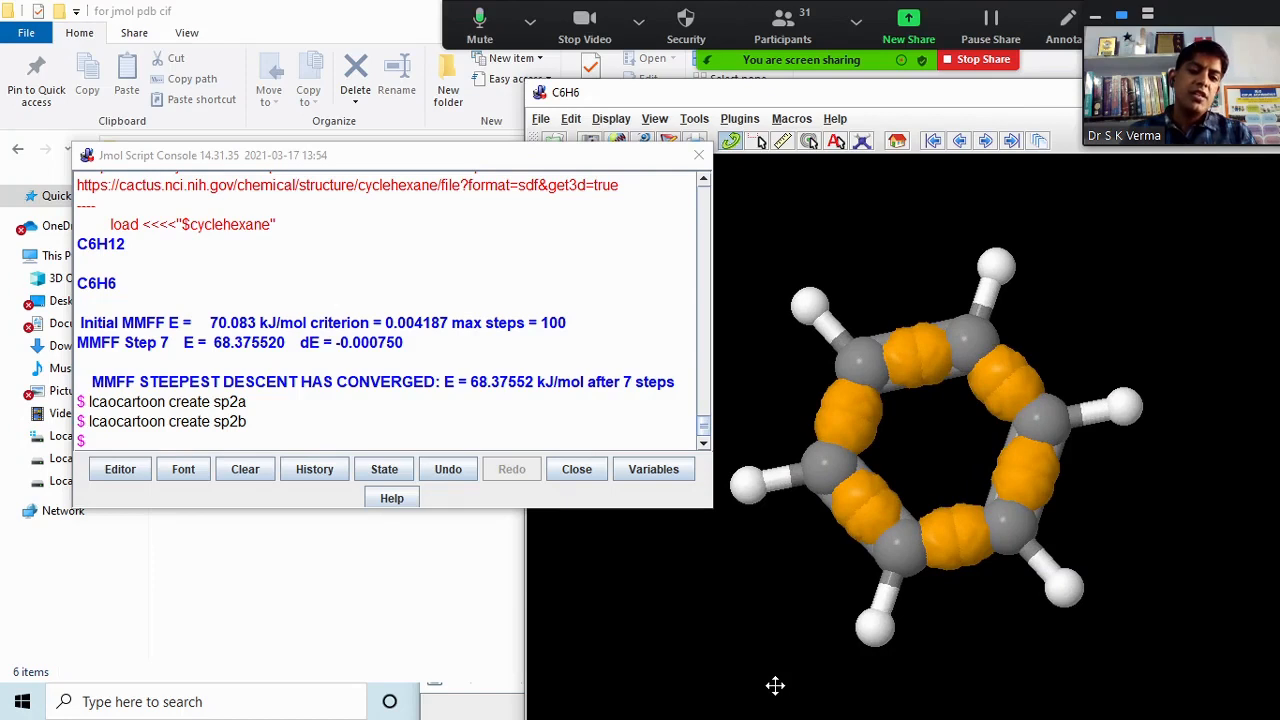
drag(778, 693, 795, 668)
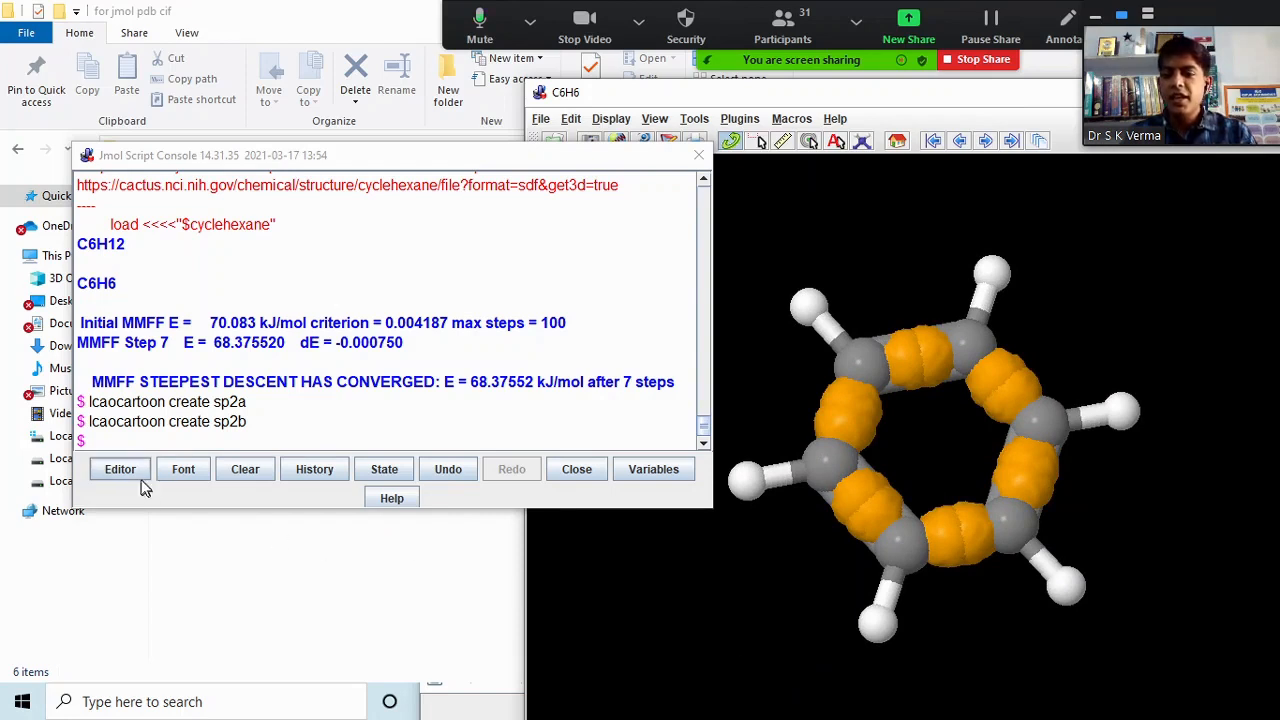
Run "lcaocartoon create sp2c" in the script console to add the hybrid orbitals pointing toward the hydrogens.
click(102, 438)
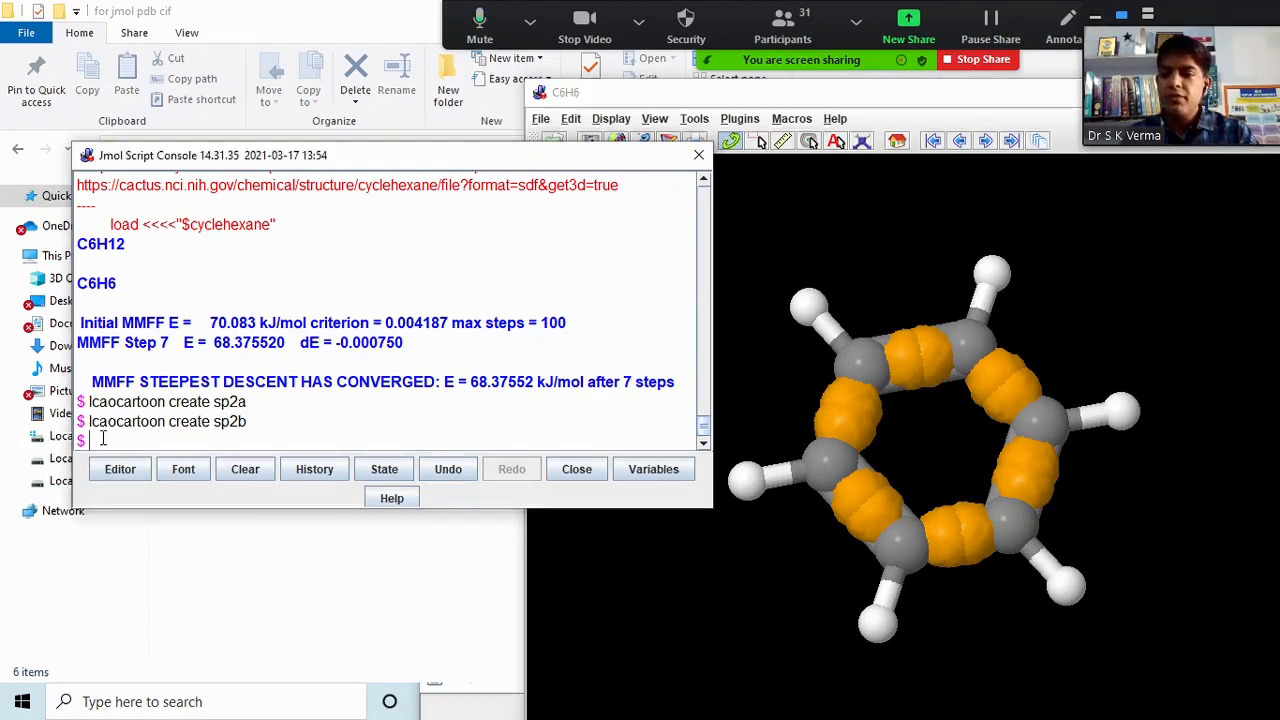
key(Up)
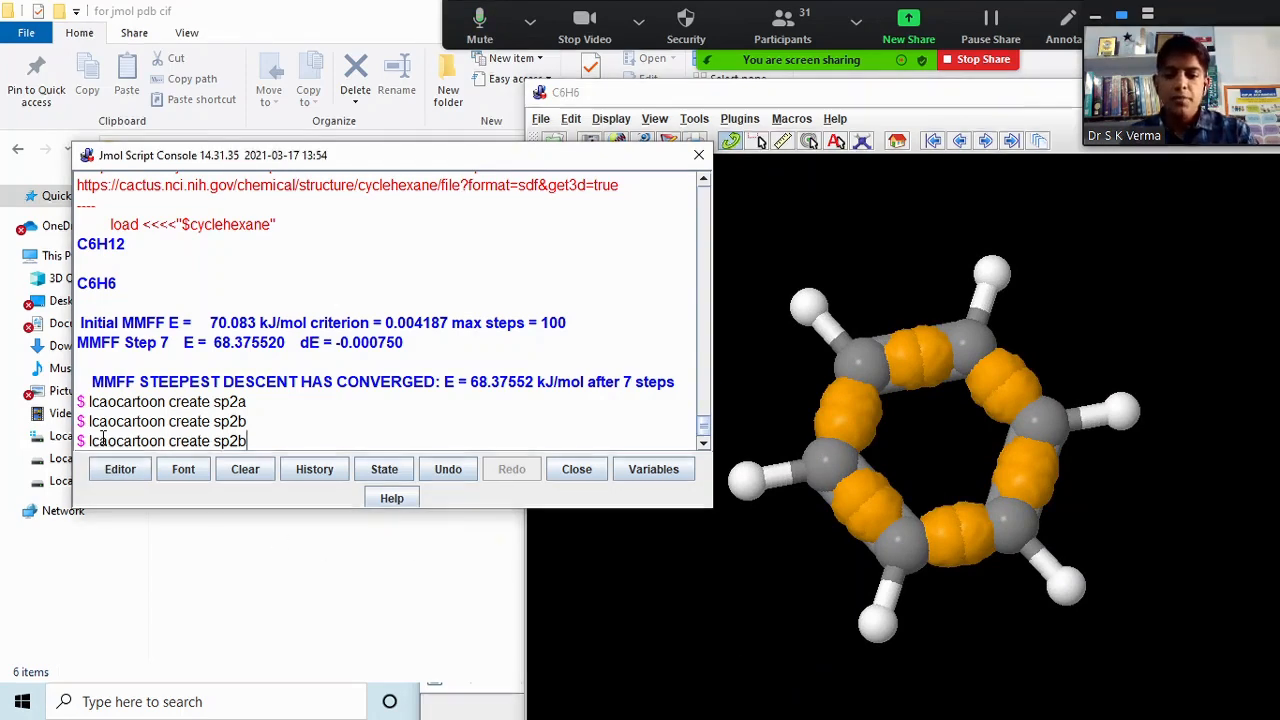
key(BackSpace)
text(c)
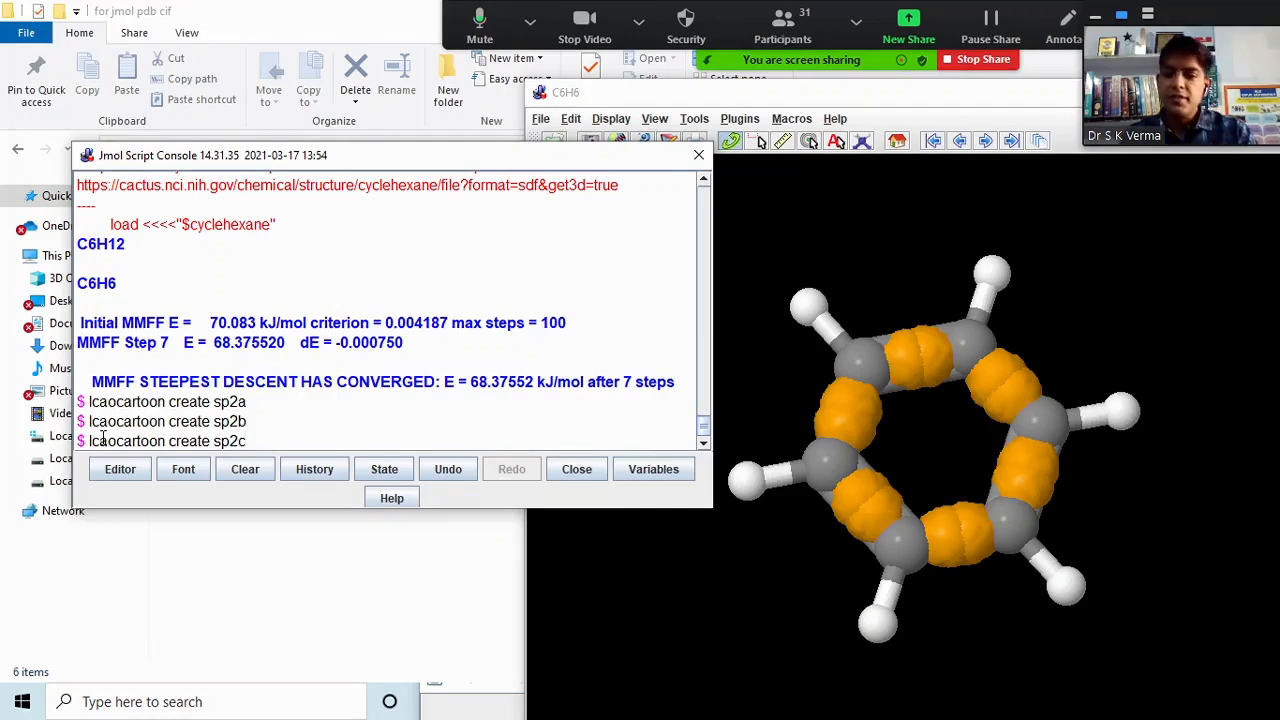
key(Return)
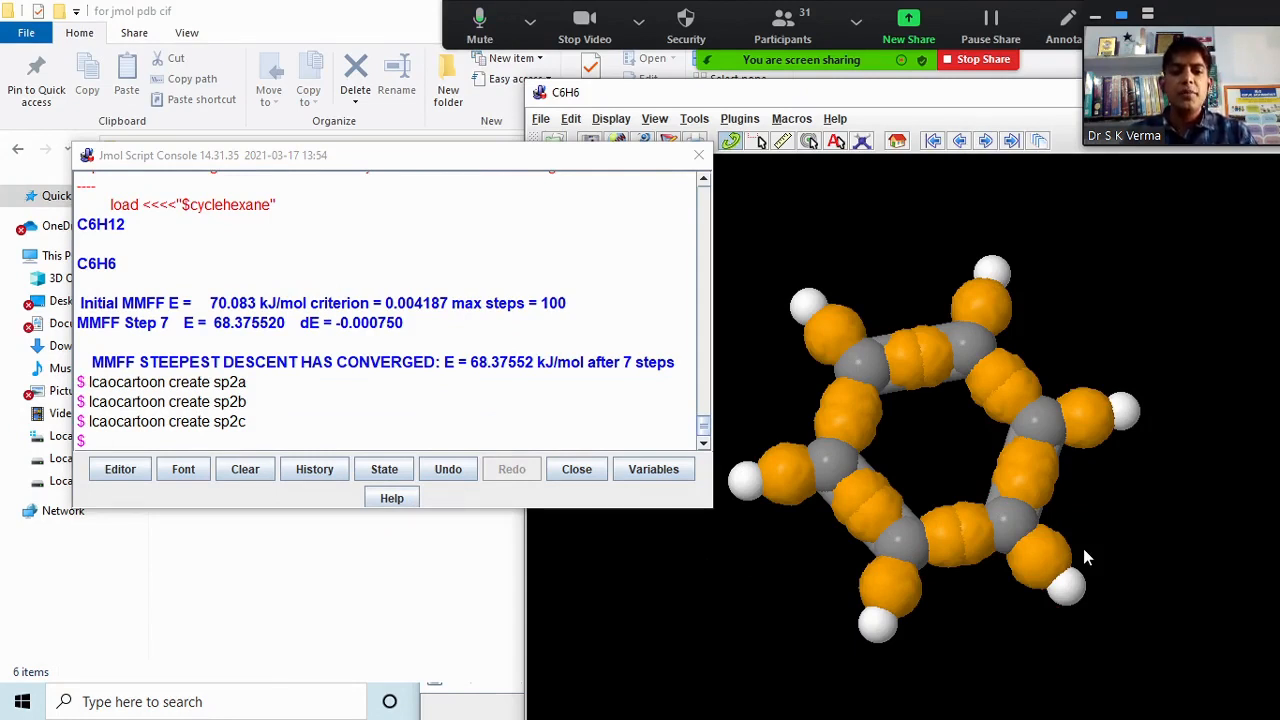
drag(1083, 550, 1058, 448)
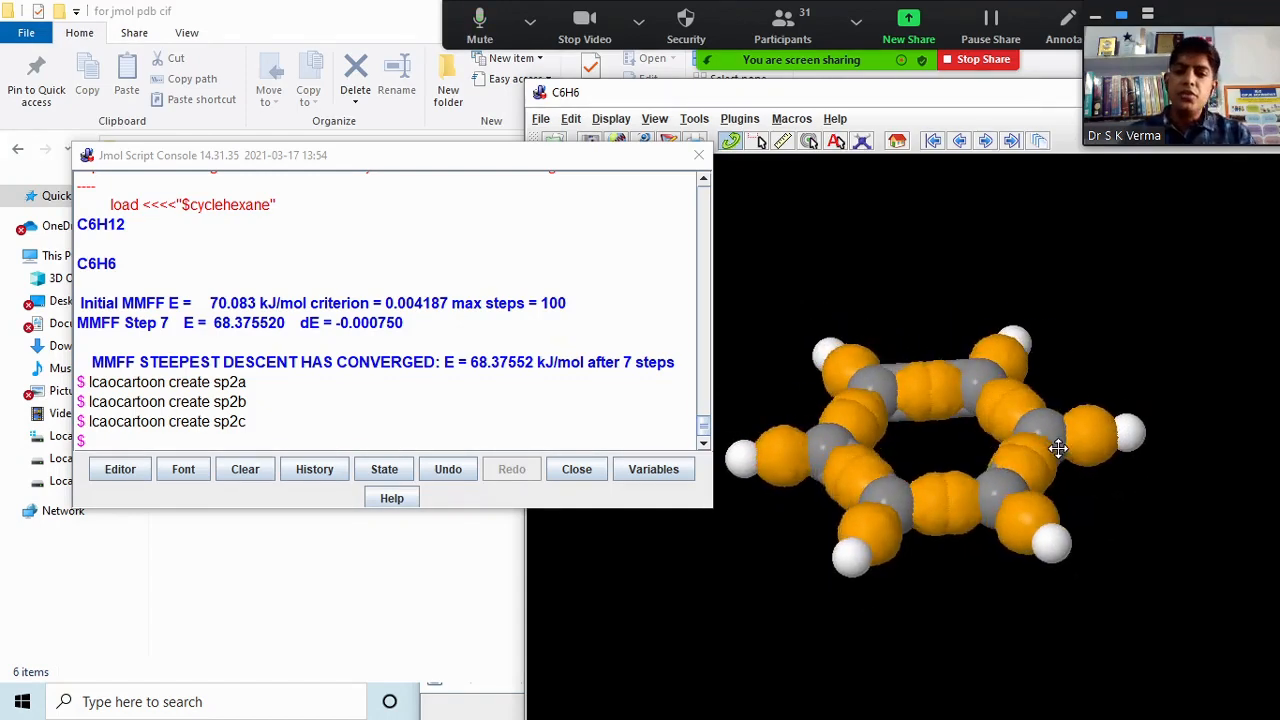
drag(1058, 448, 1085, 500)
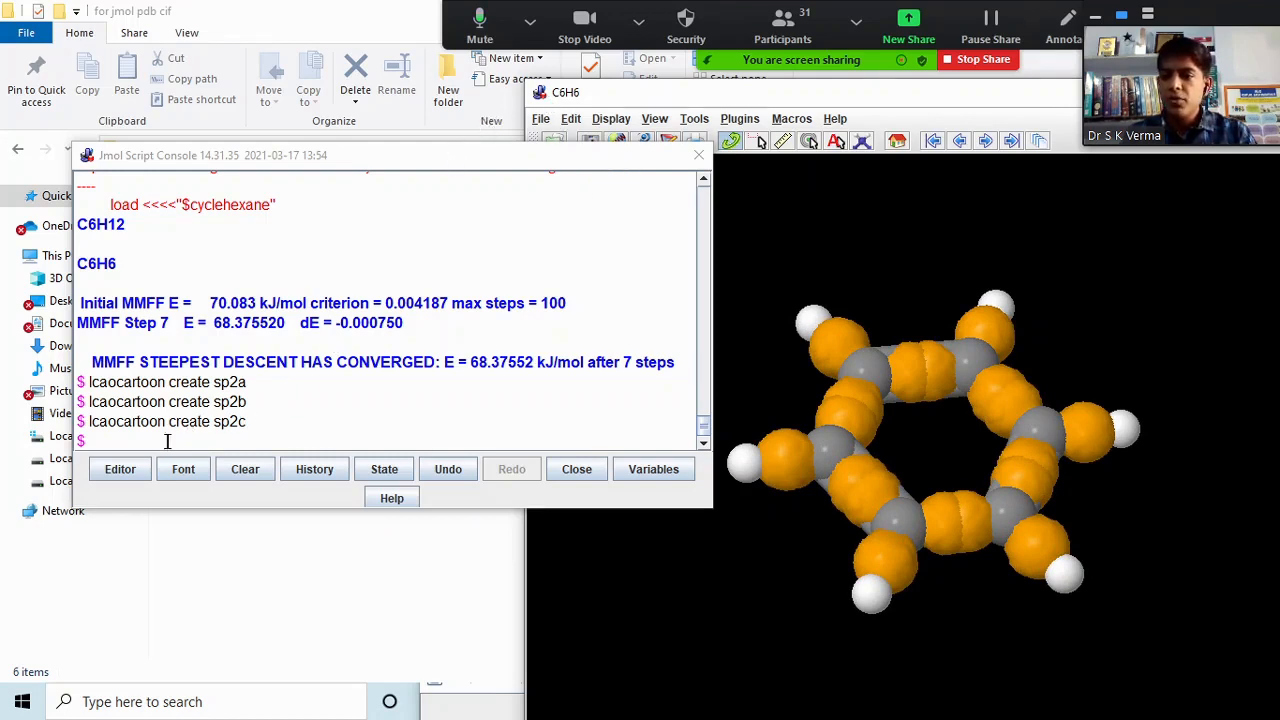
Run "lcaocartoon create pz" in the script console to add the unhybridized p orbitals on the ring carbons.
click(127, 441)
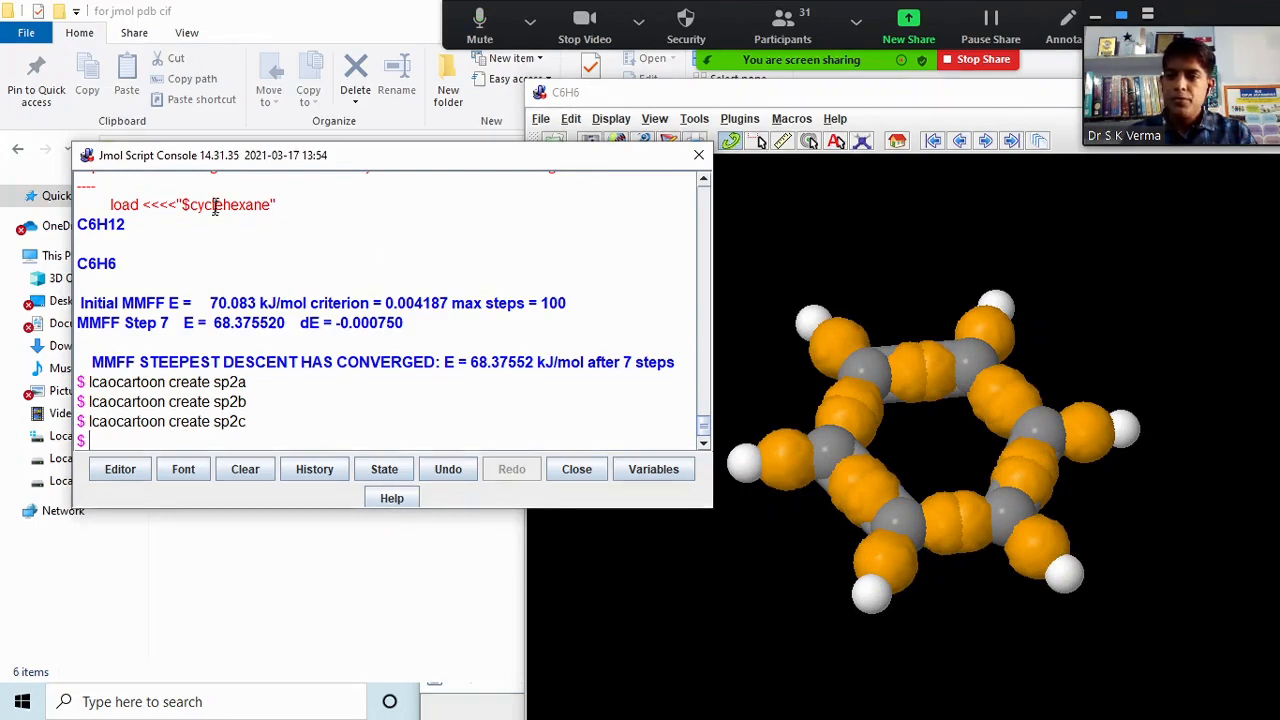
key(Up)
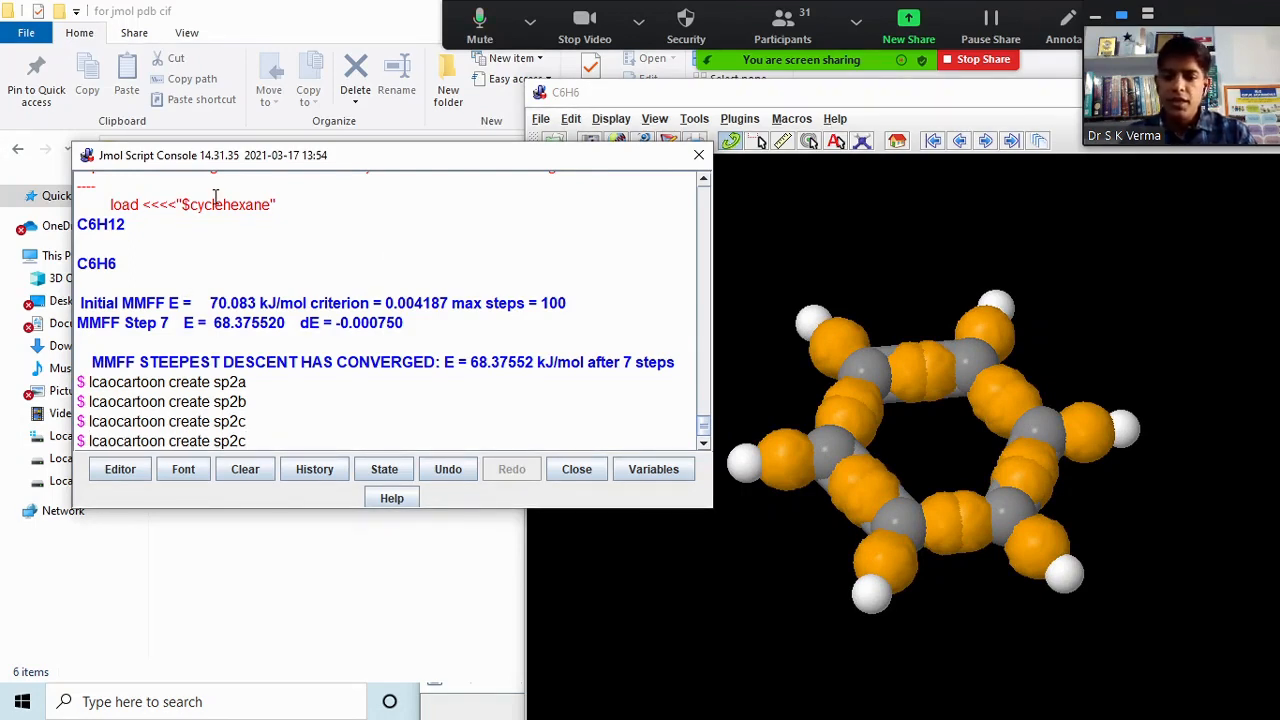
key(BackSpace)
key(BackSpace)
key(BackSpace)
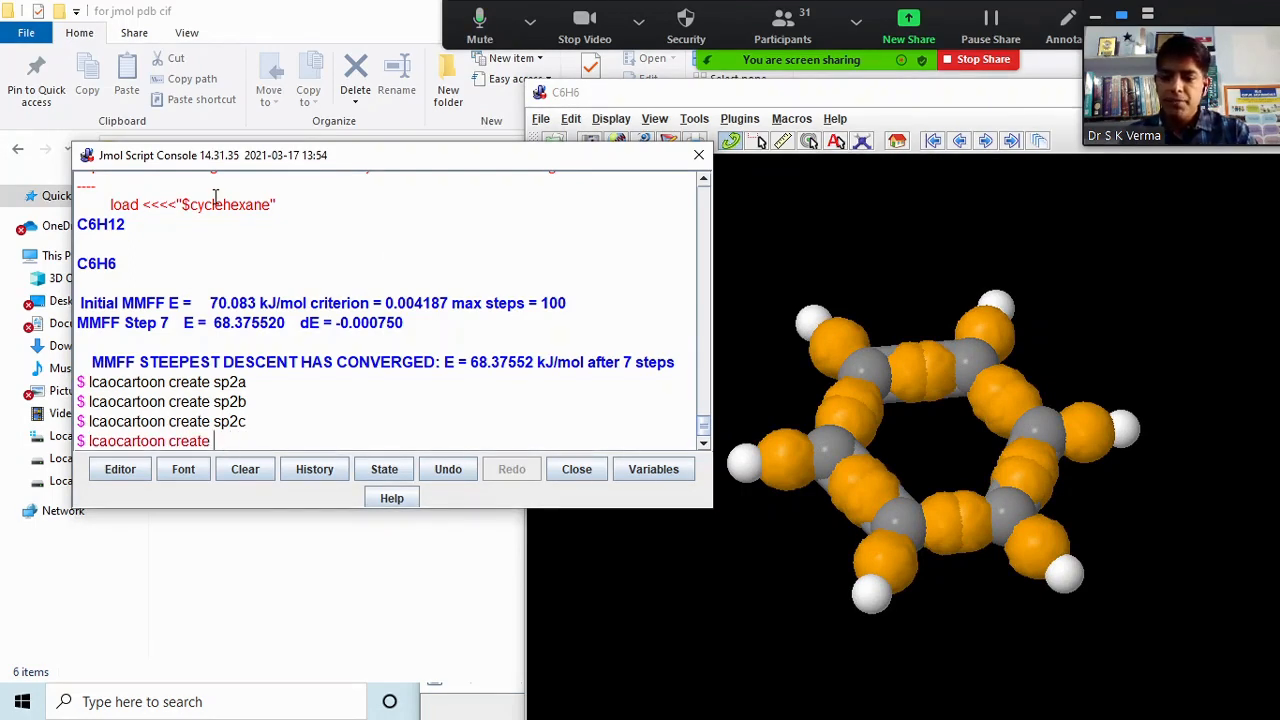
text(pz)
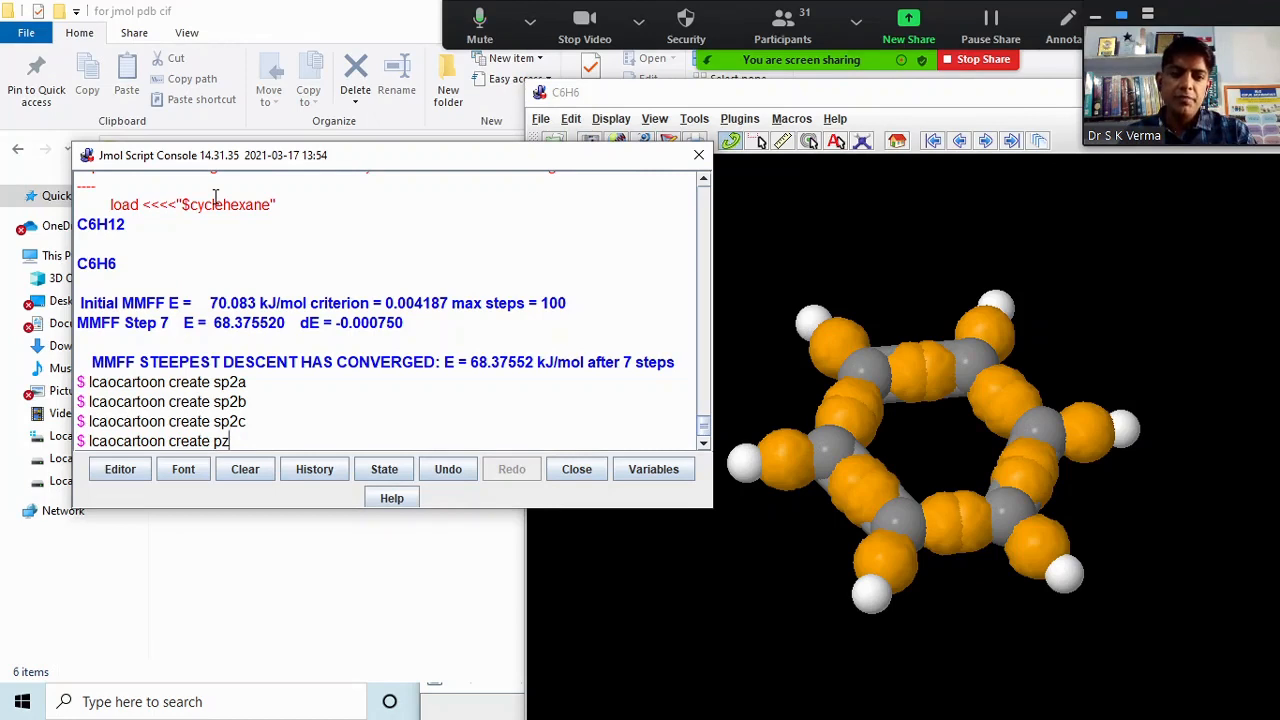
key(Return)
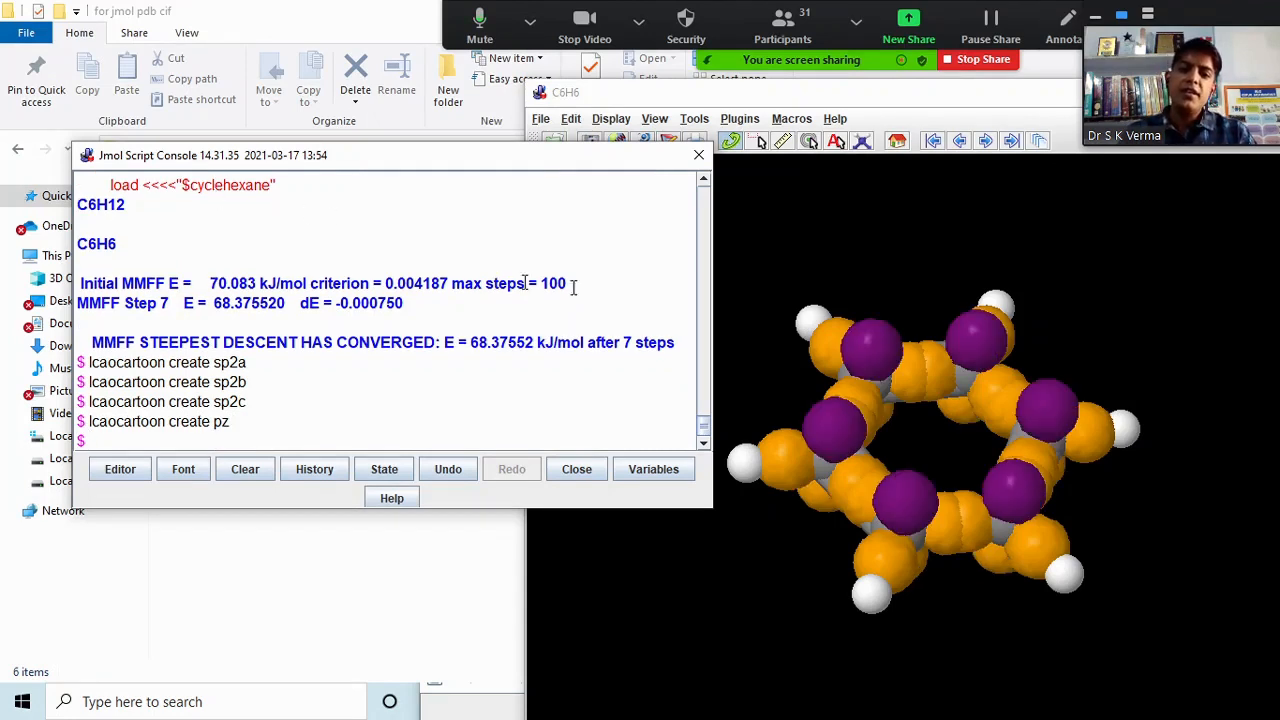
Examine the pz lobes above and below the benzene ring from edge-on and oblique angles, with the script console moved clear.
drag(1056, 584, 1075, 523)
drag(1146, 487, 1192, 298)
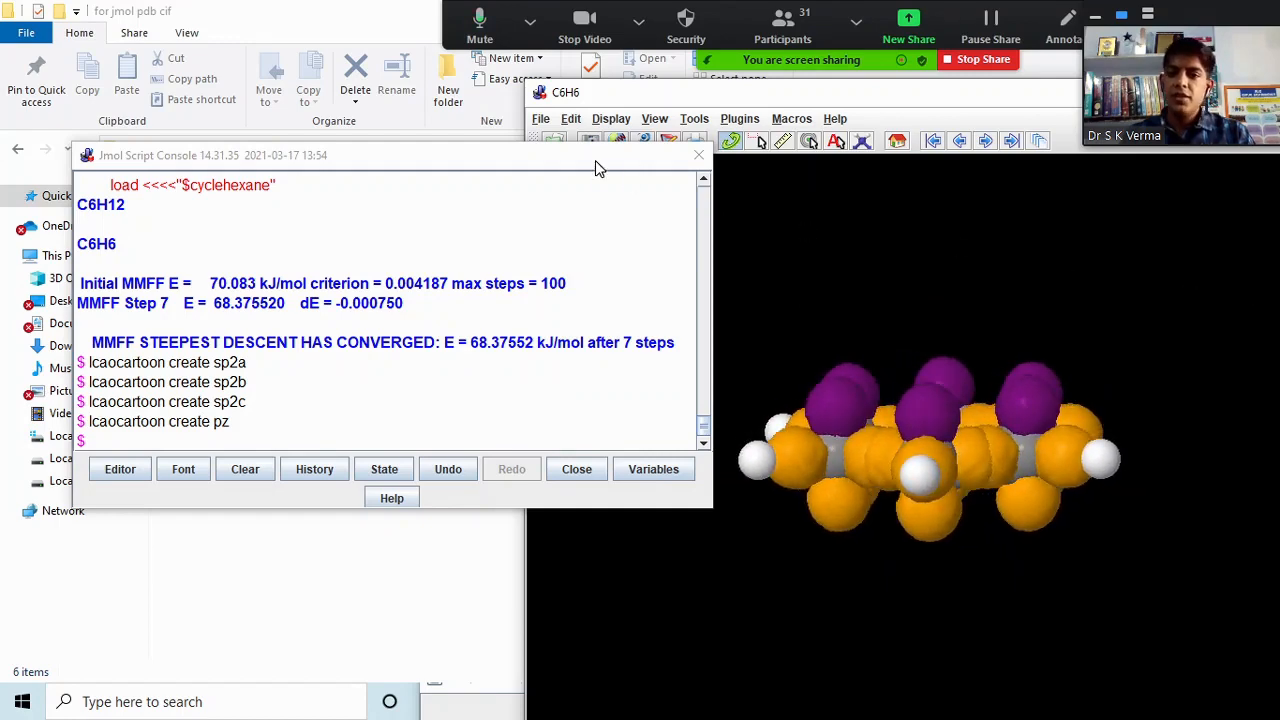
drag(595, 160, 405, 163)
drag(698, 91, 459, 86)
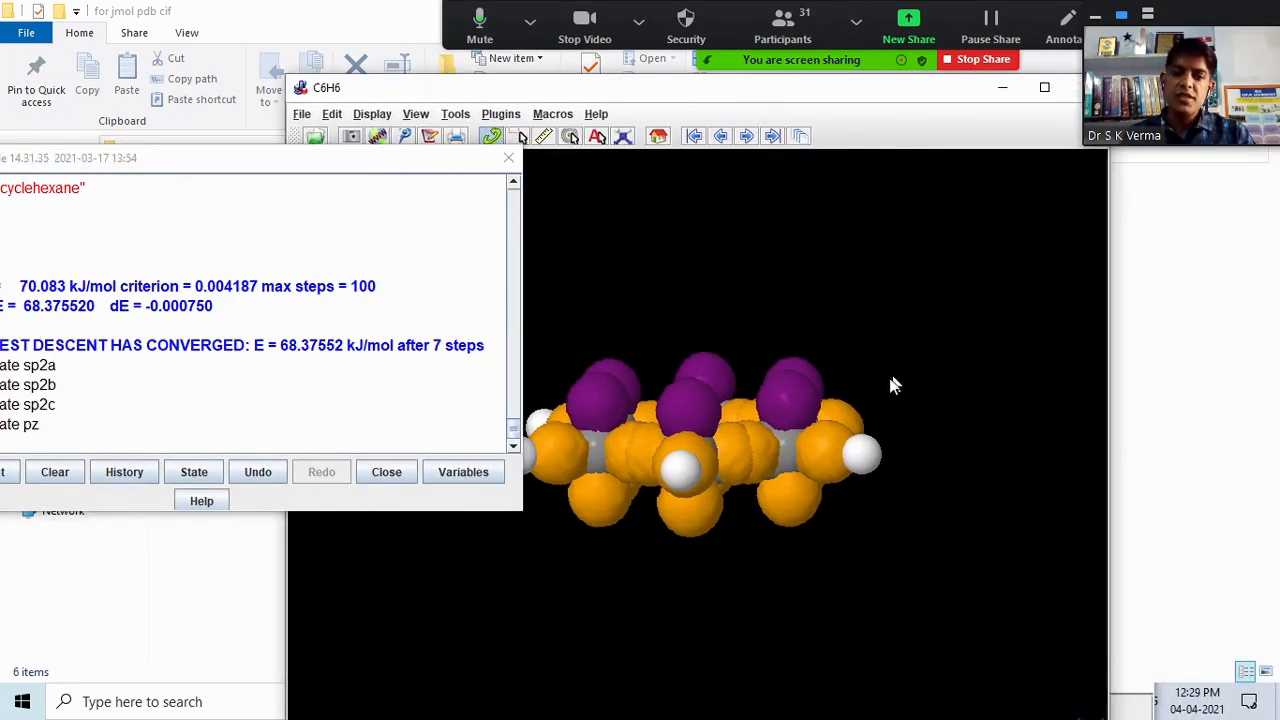
drag(884, 391, 923, 443)
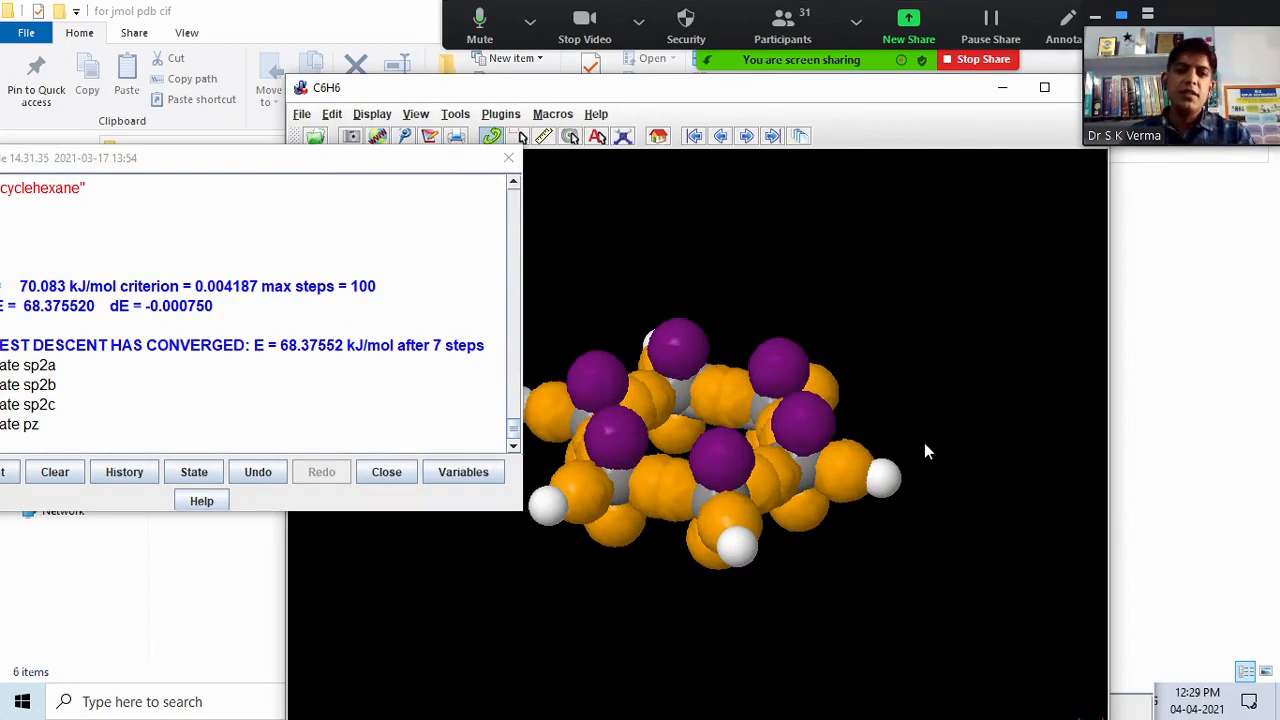
drag(877, 414, 797, 436)
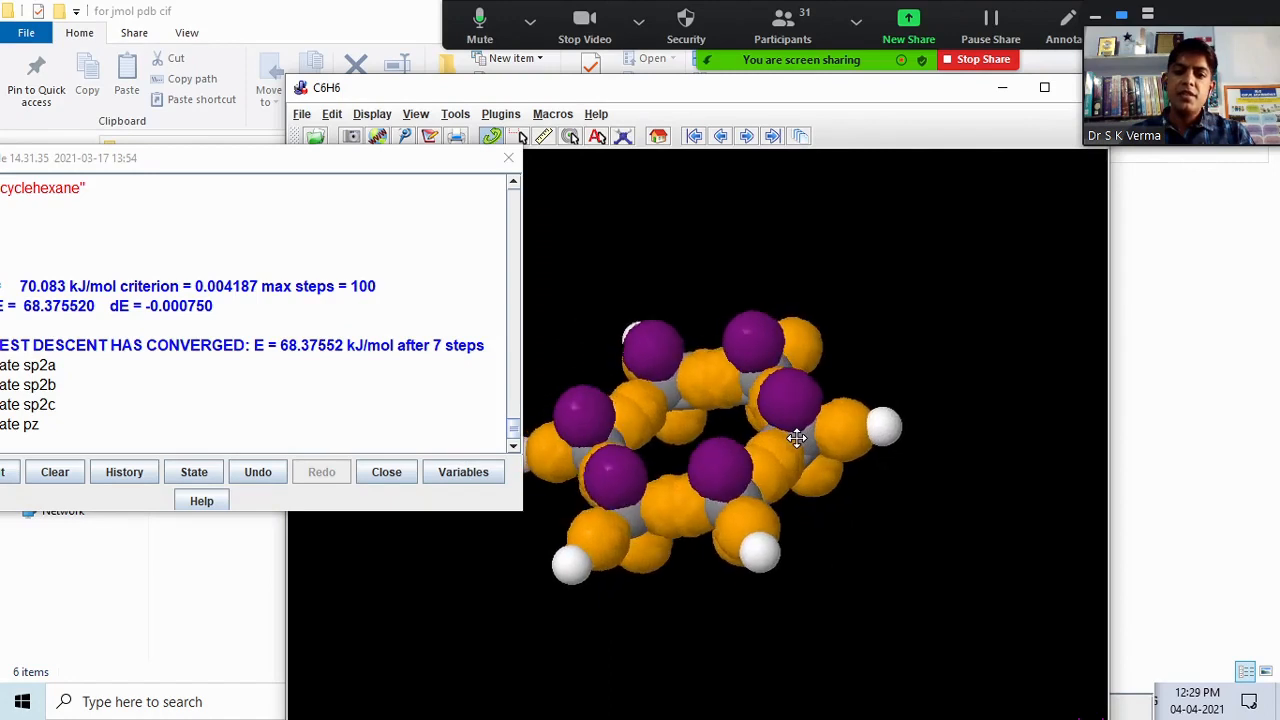
Mute the Zoom meeting microphone and turn it back on.
click(479, 22)
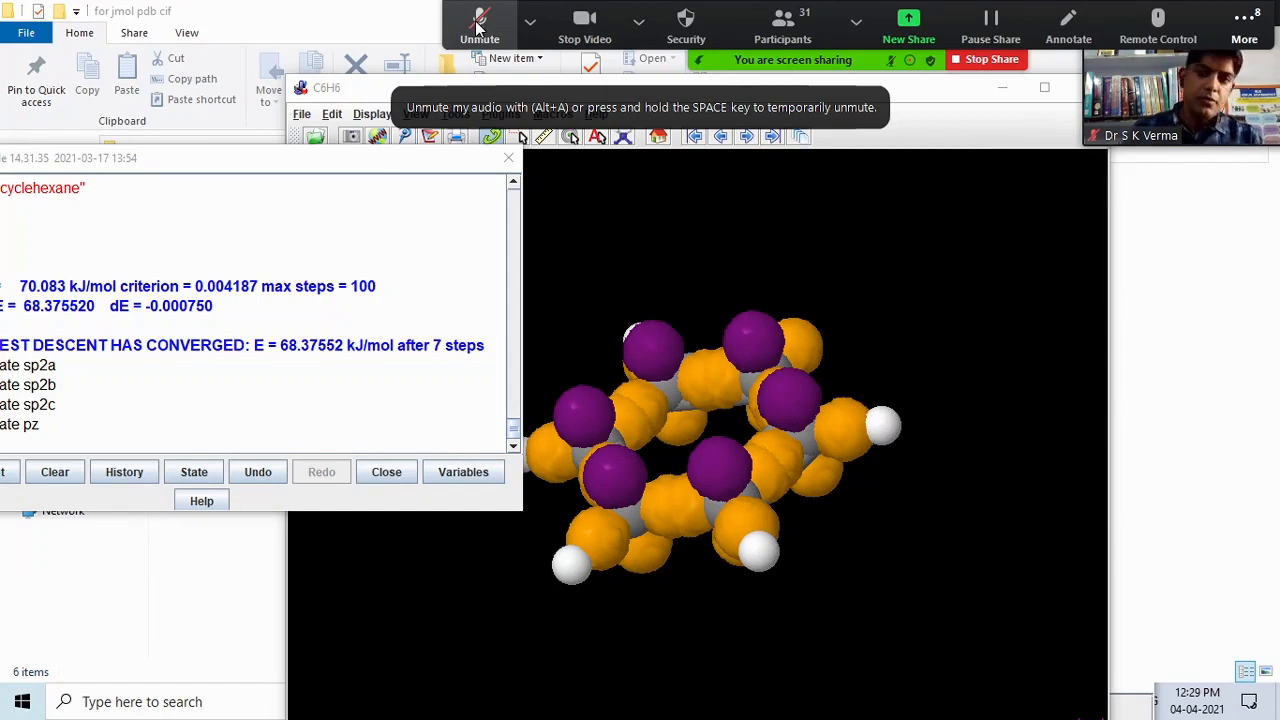
click(530, 20)
click(578, 22)
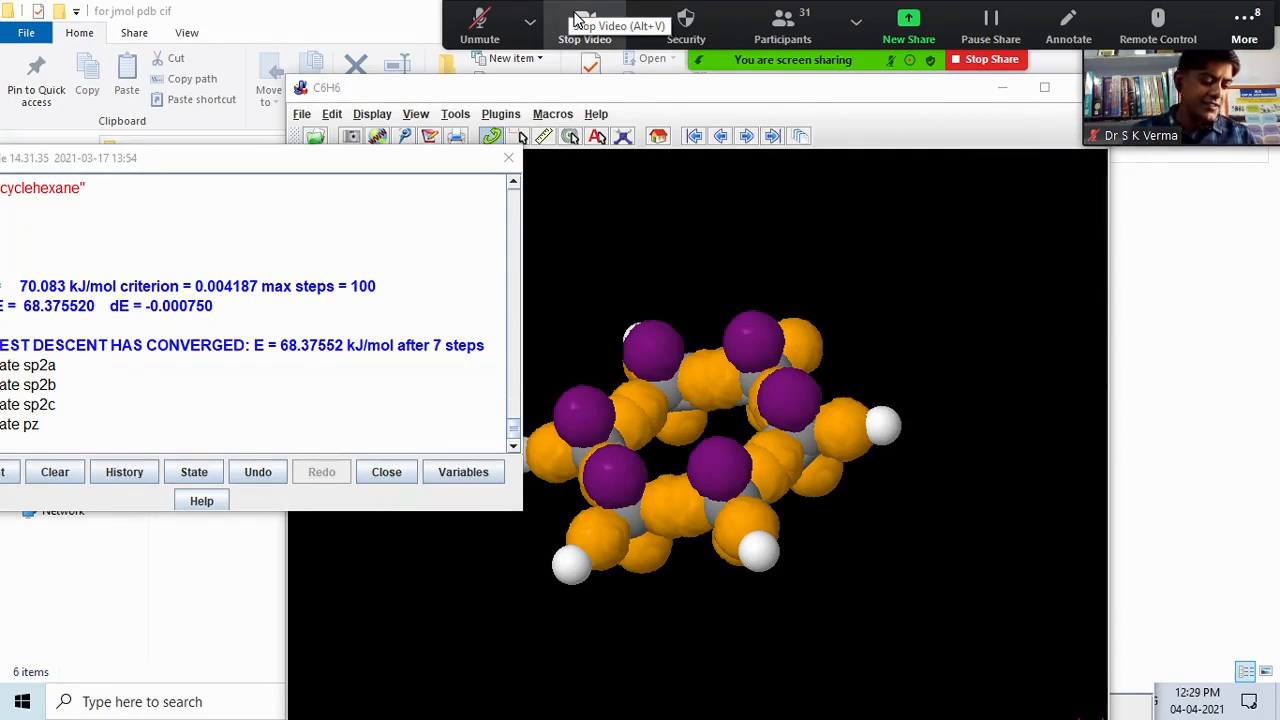
click(532, 19)
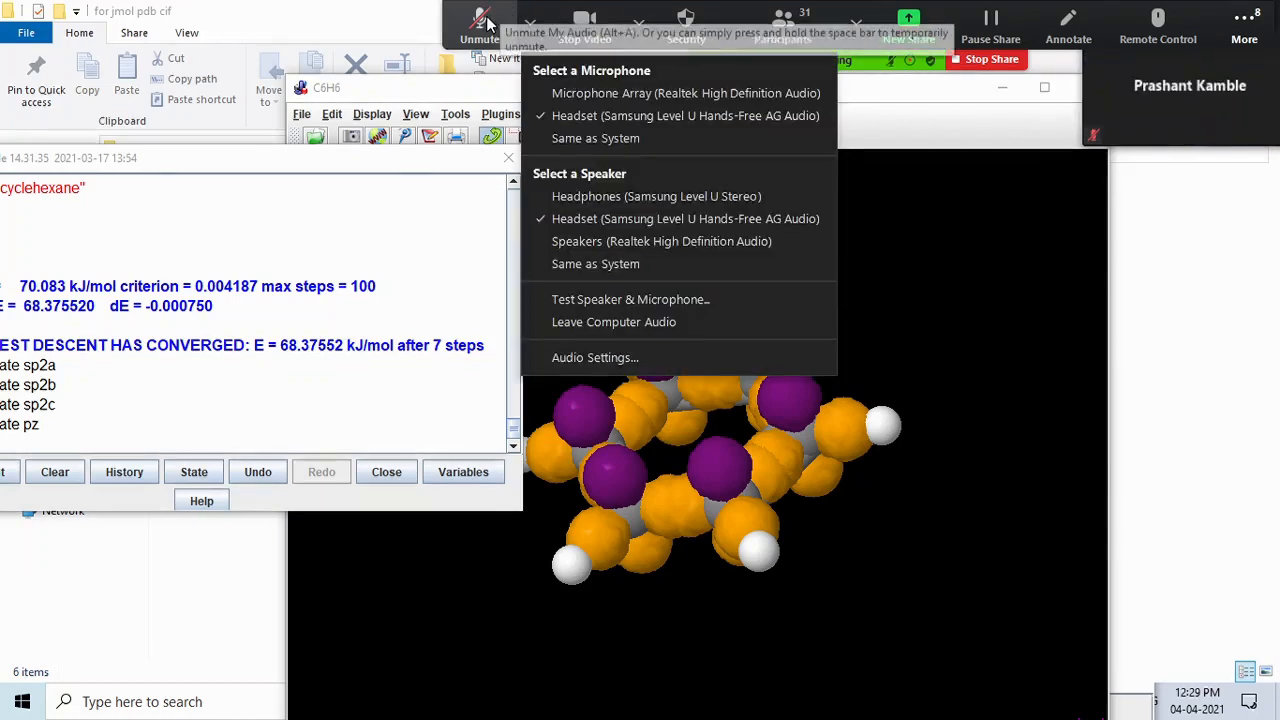
click(484, 20)
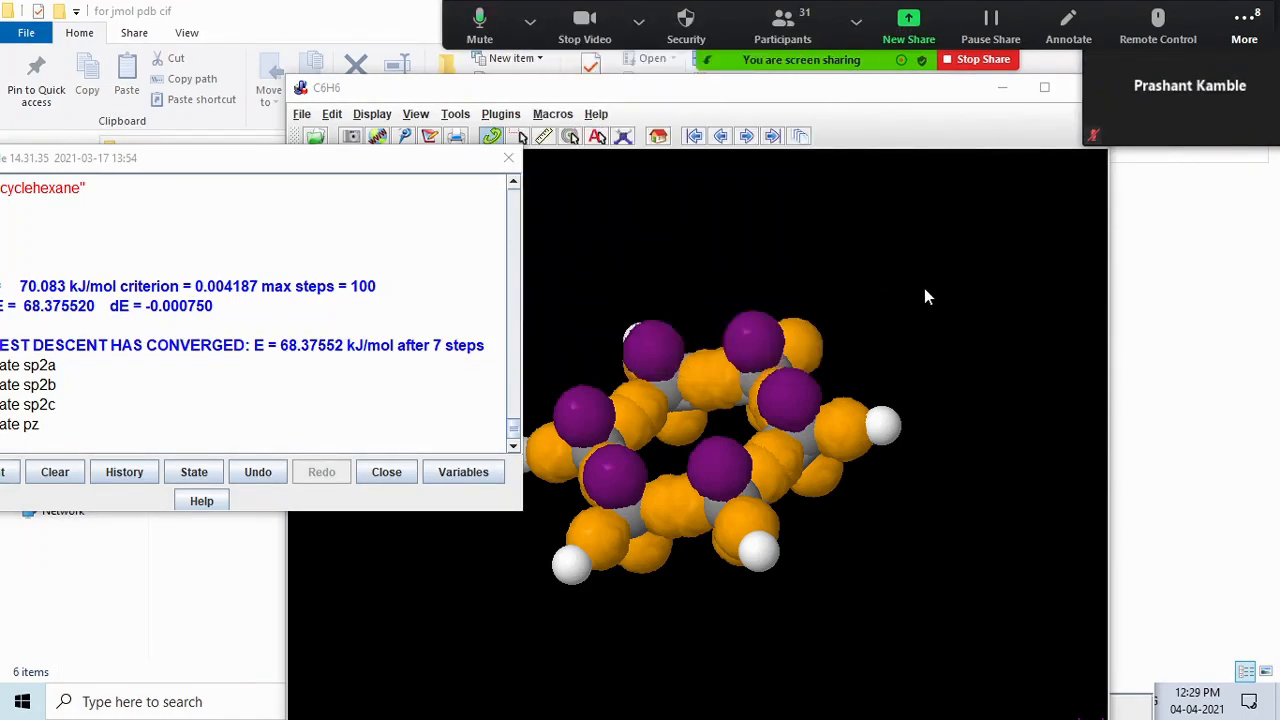
Bring the script console fully back into view in front of the benzene orbital model.
drag(925, 295, 1009, 296)
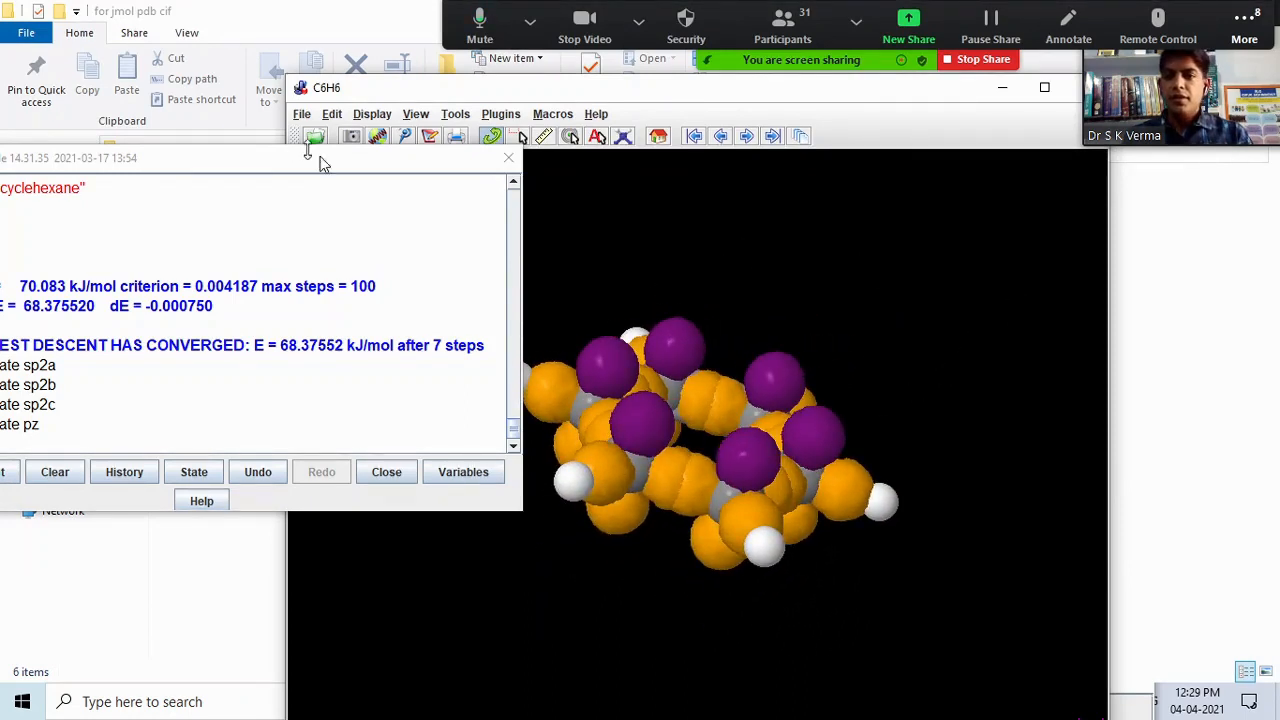
drag(244, 157, 607, 181)
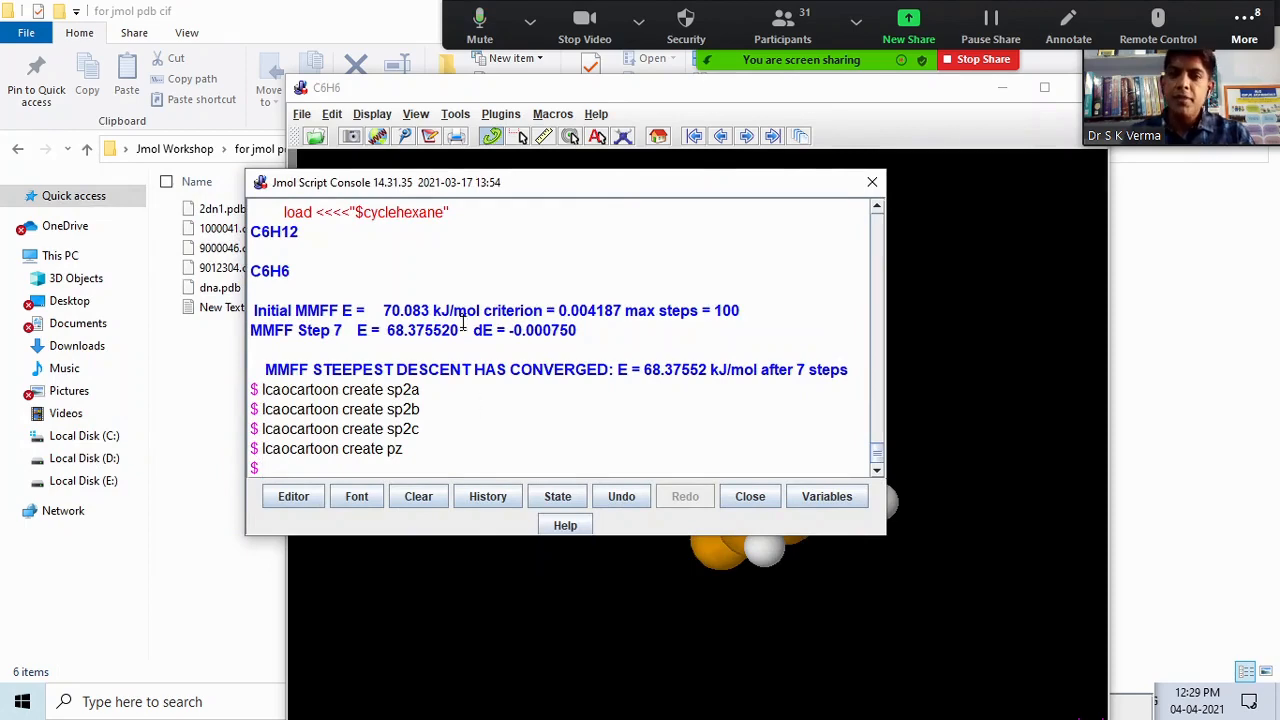
Arrange the script console and the benzene model window side by side so the orbital model is unobstructed.
drag(497, 190, 402, 80)
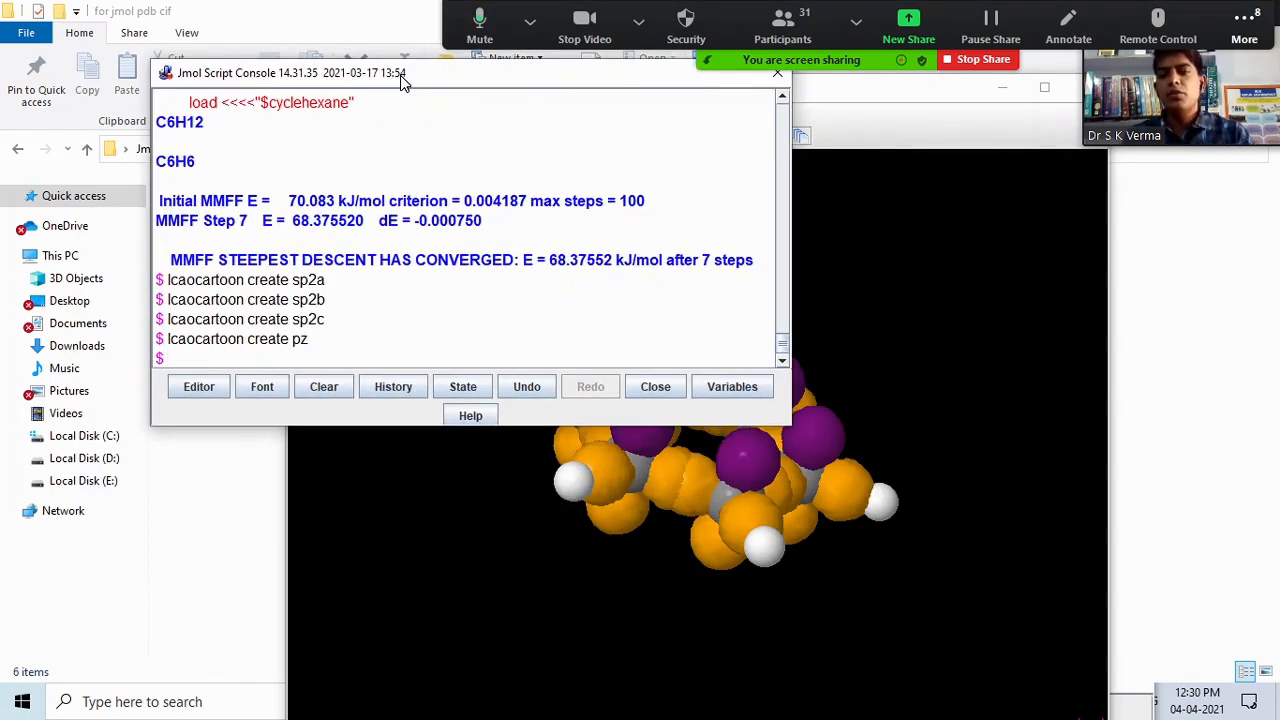
drag(400, 75, 88, 258)
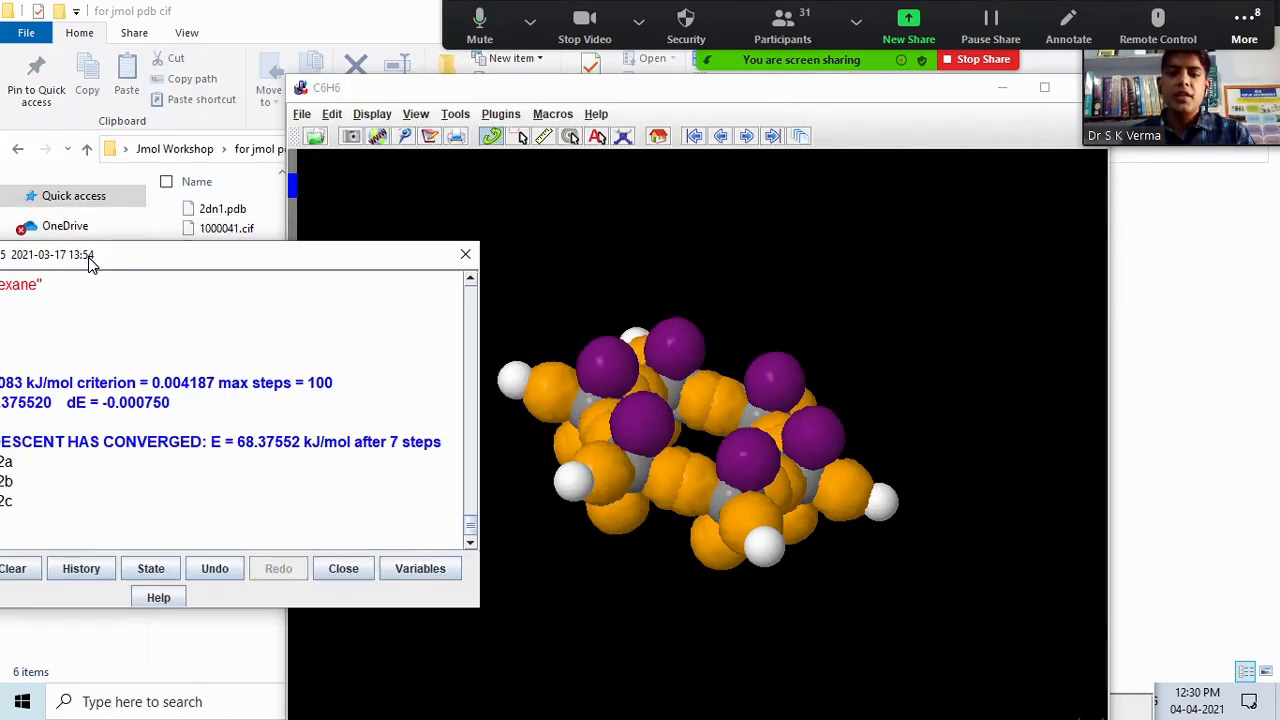
drag(409, 91, 577, 105)
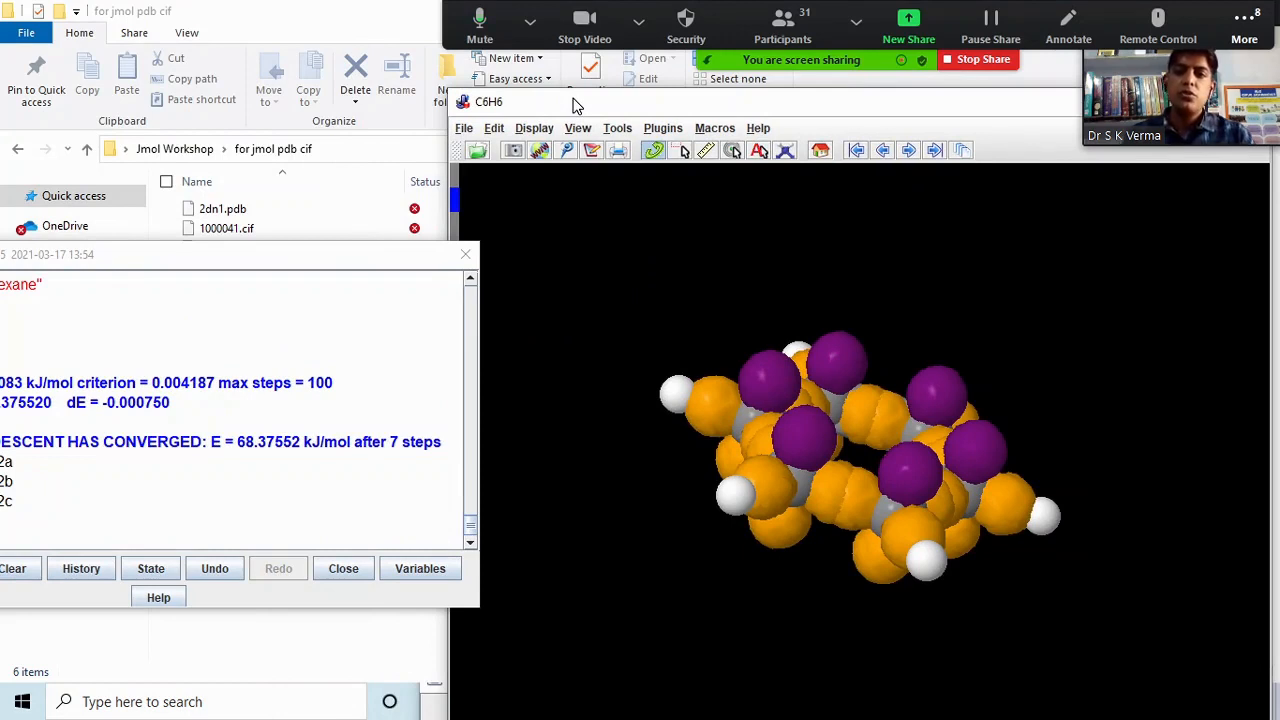
click(464, 130)
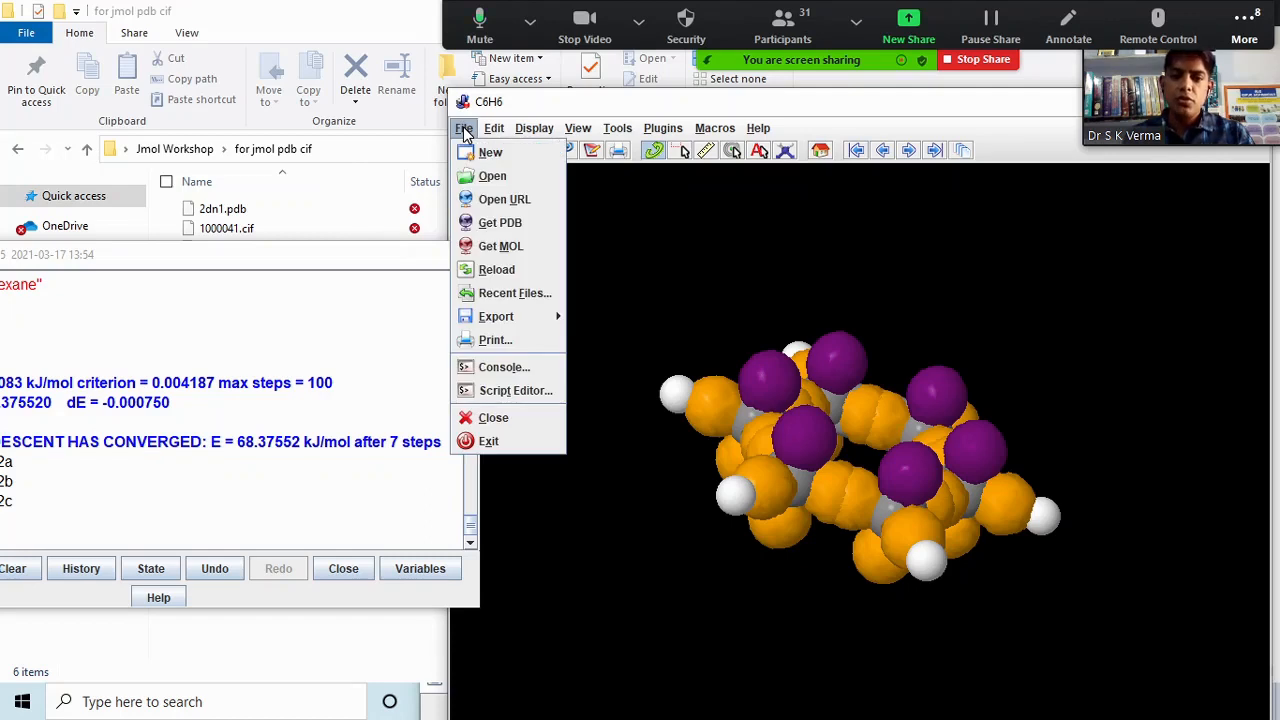
click(655, 237)
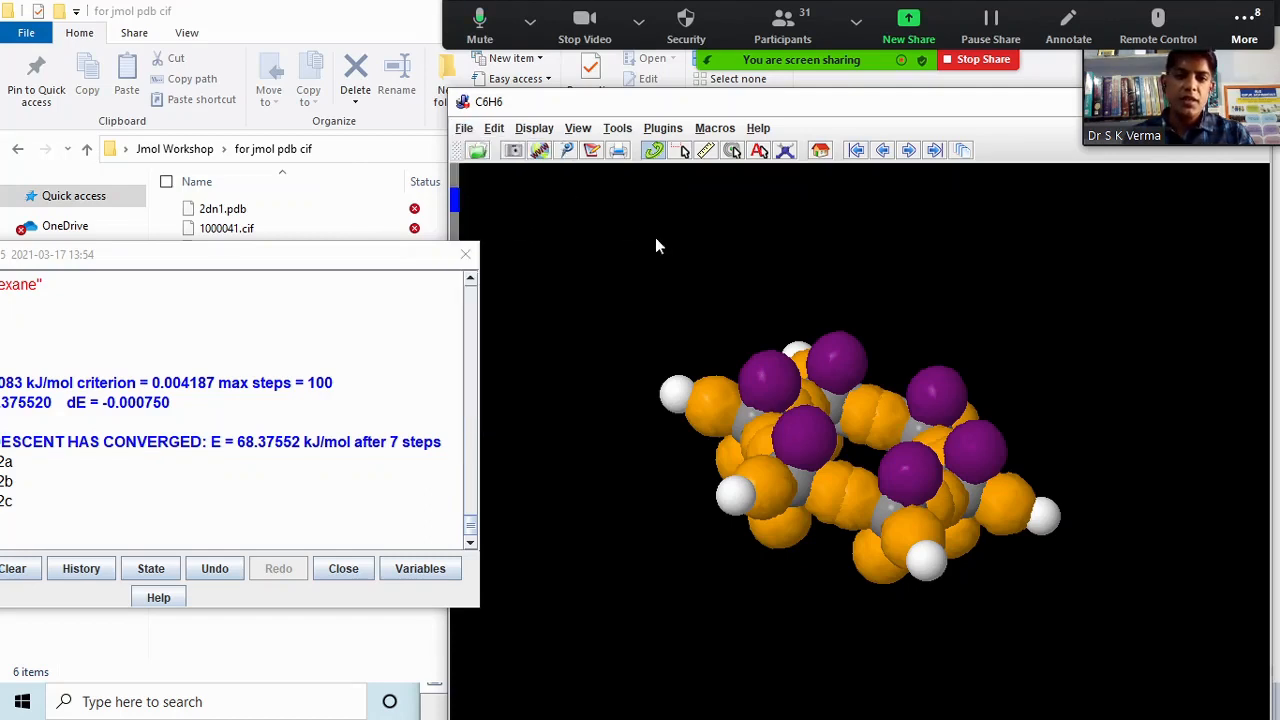
click(465, 130)
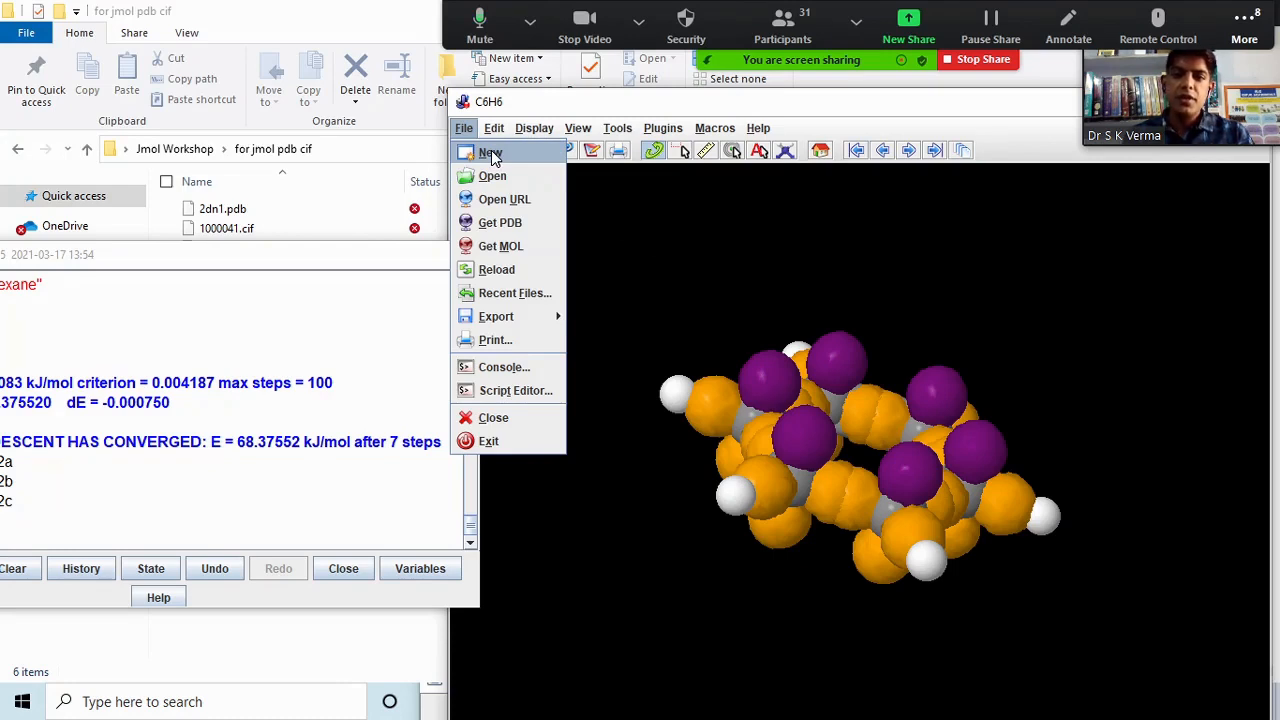
click(1046, 352)
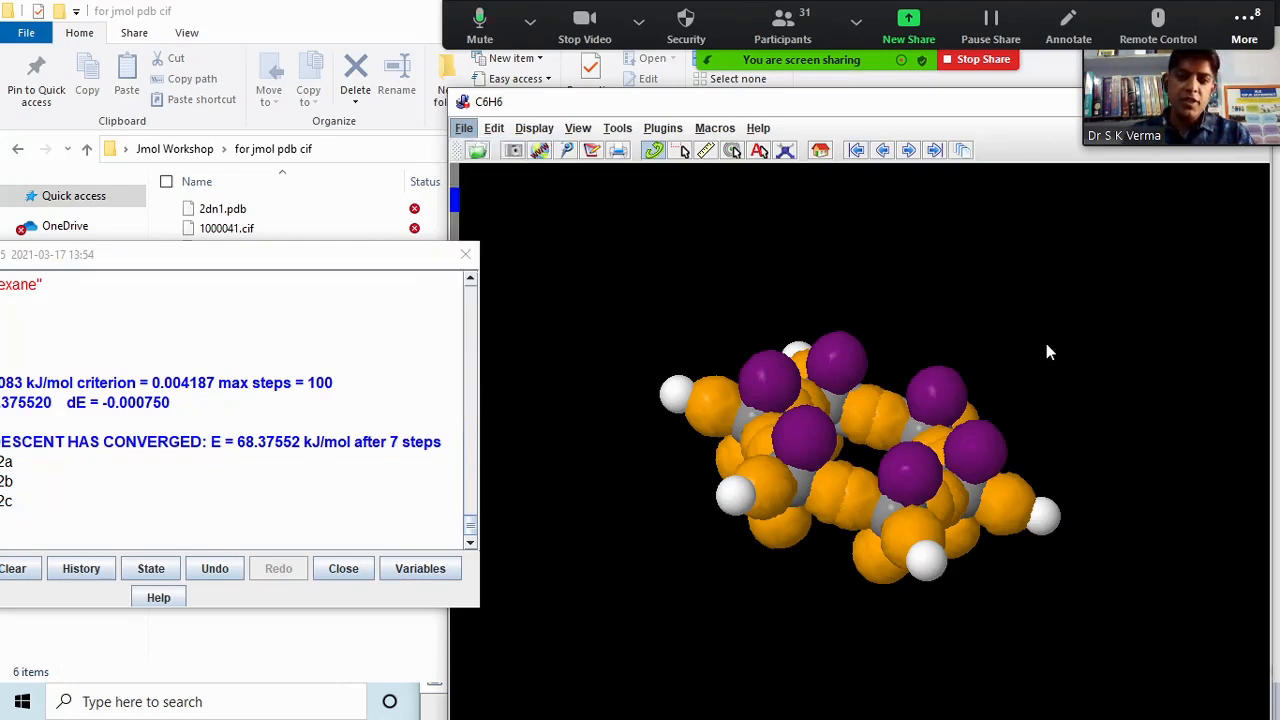
Rotate the benzene orbital model to a nearly edge-on view and start exporting it as an image.
drag(1046, 352, 940, 297)
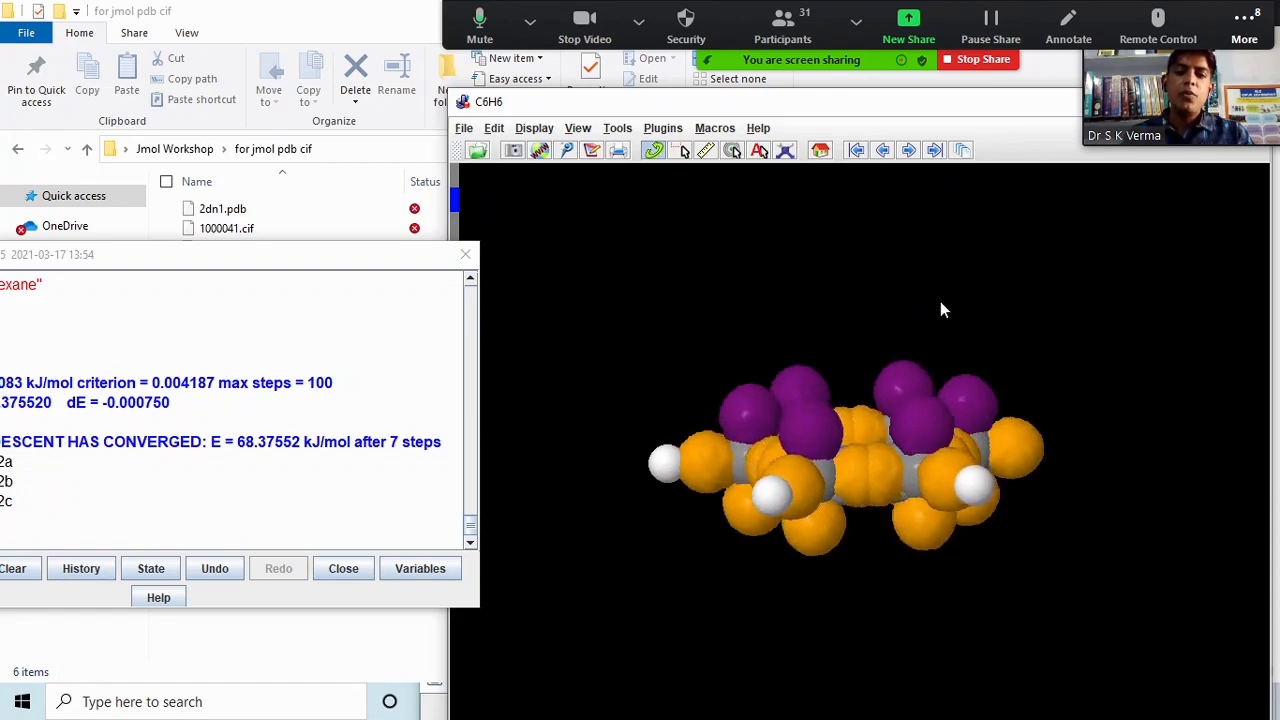
click(464, 128)
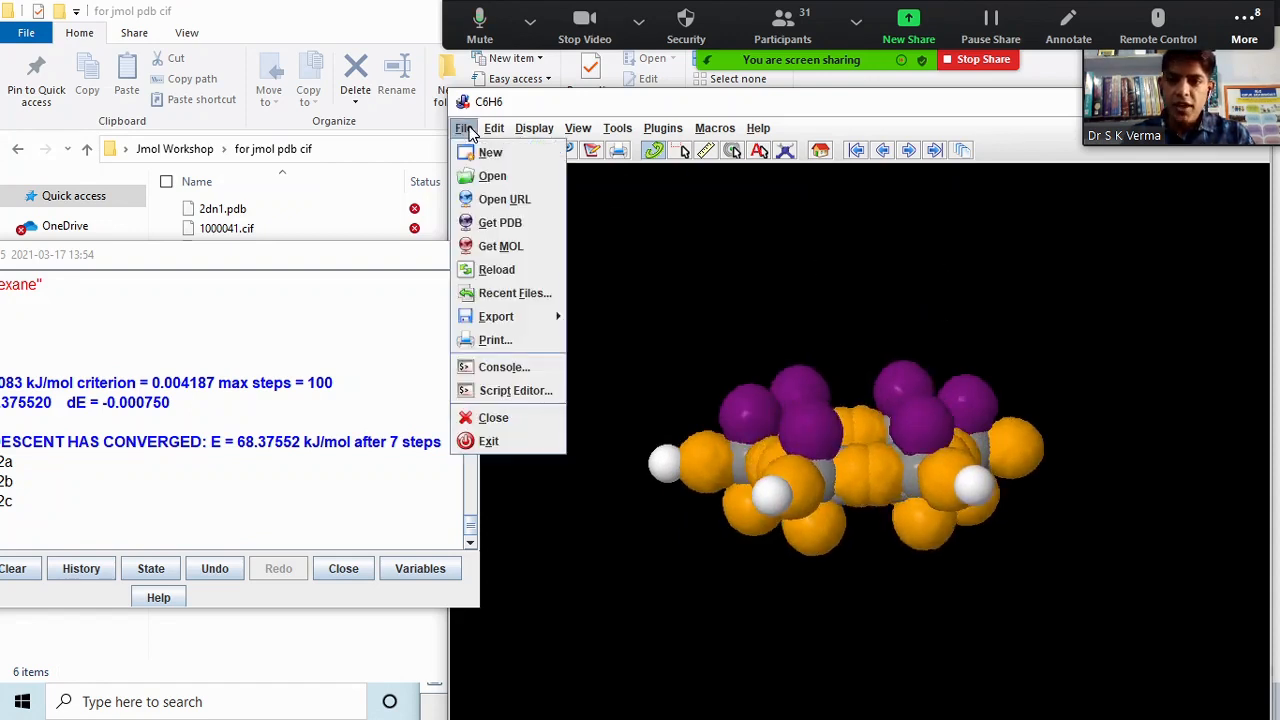
mouse_move(533, 315)
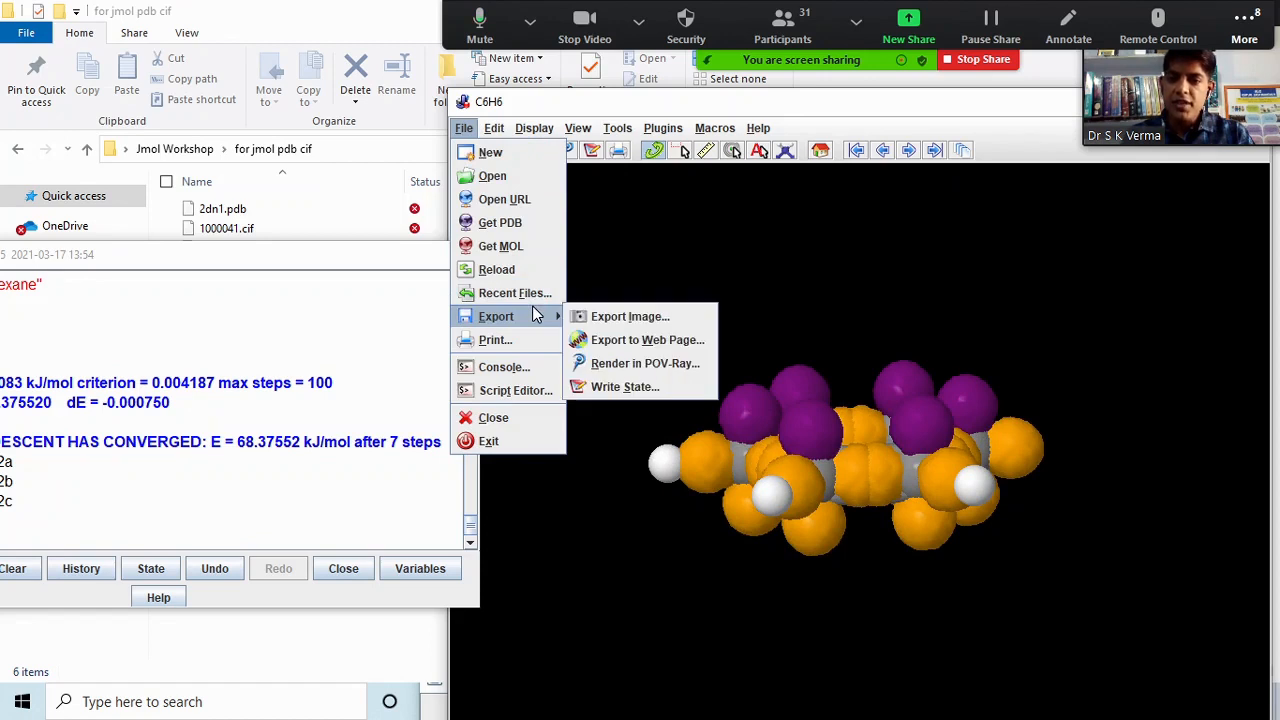
click(652, 316)
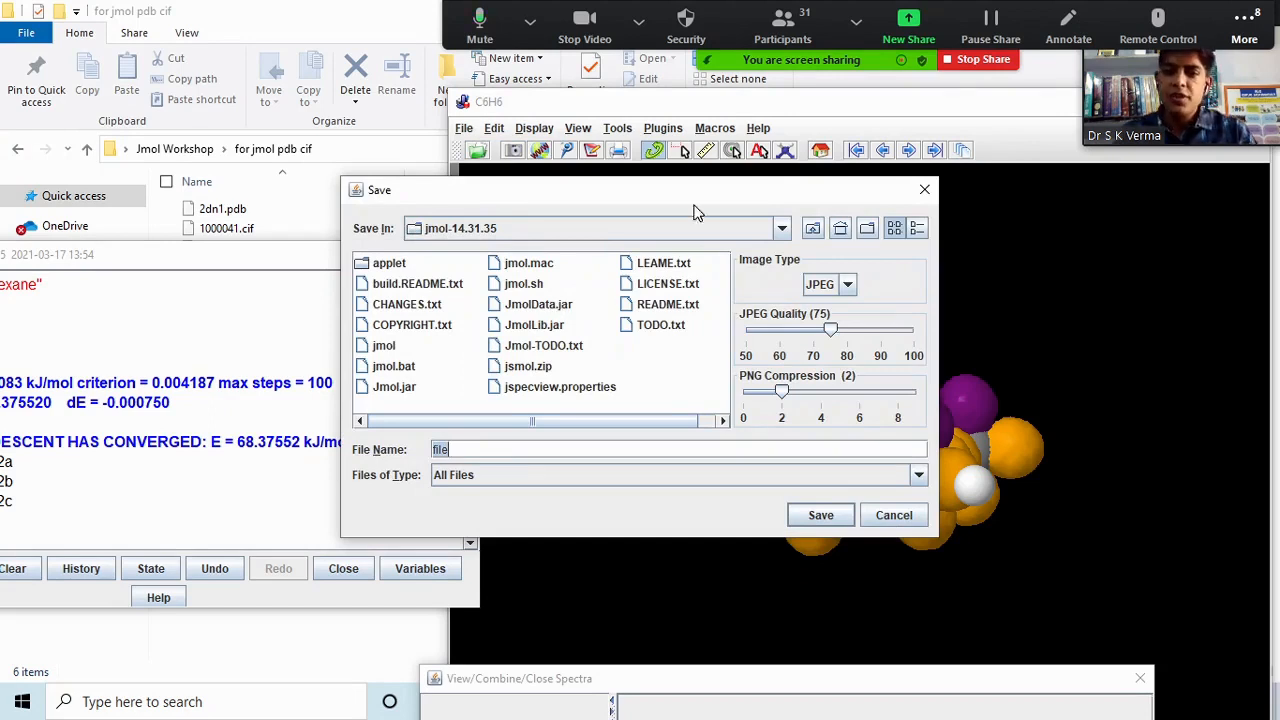
Choose the Desktop as the save location for the exported image.
click(782, 229)
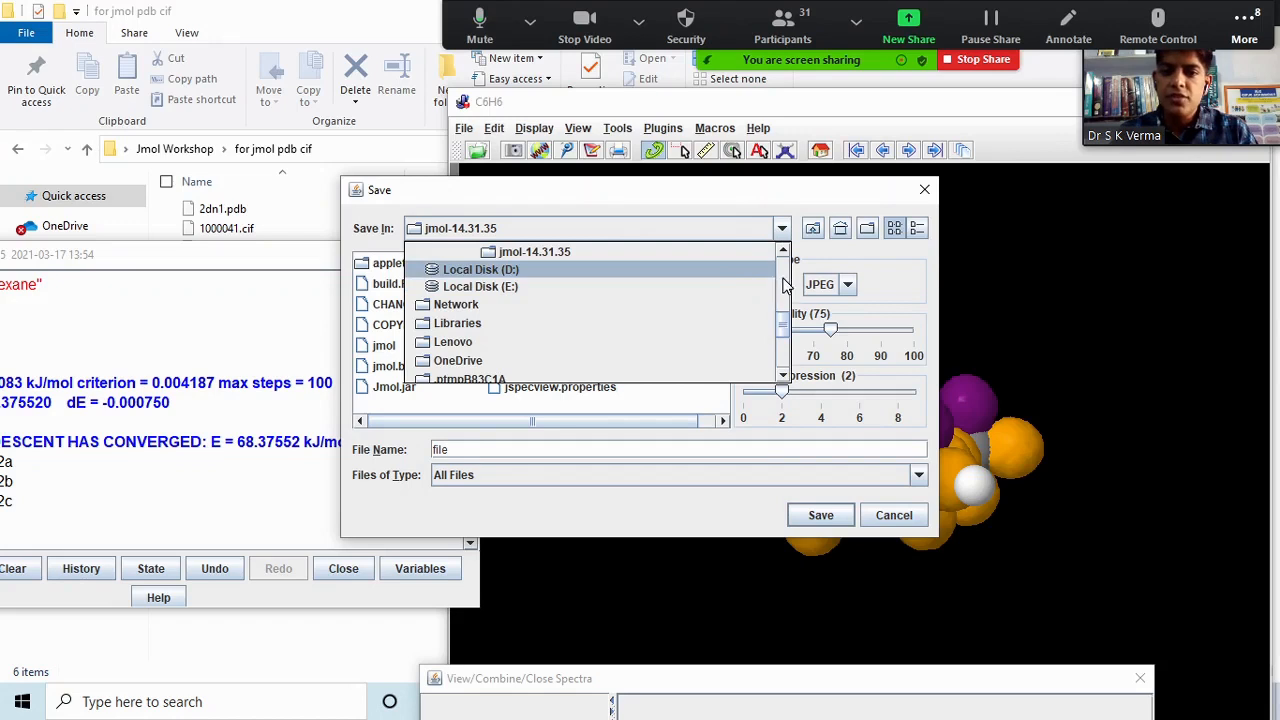
click(784, 280)
click(784, 280)
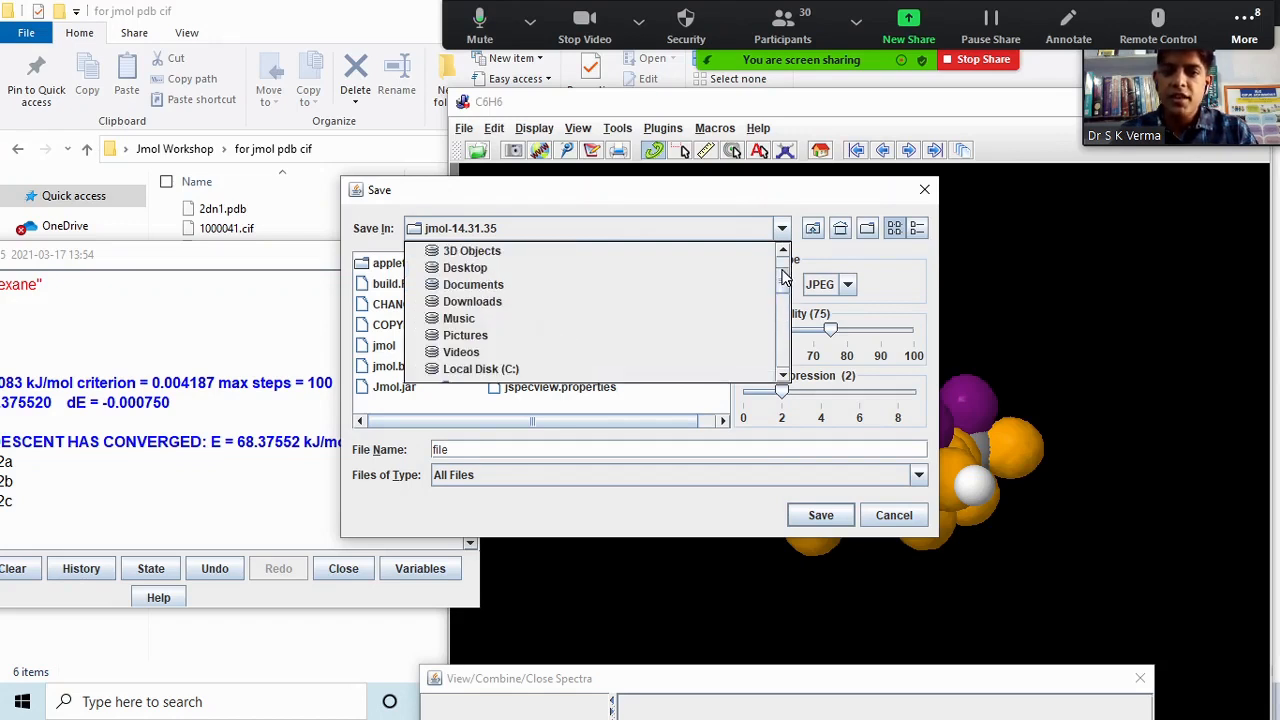
click(785, 253)
click(785, 253)
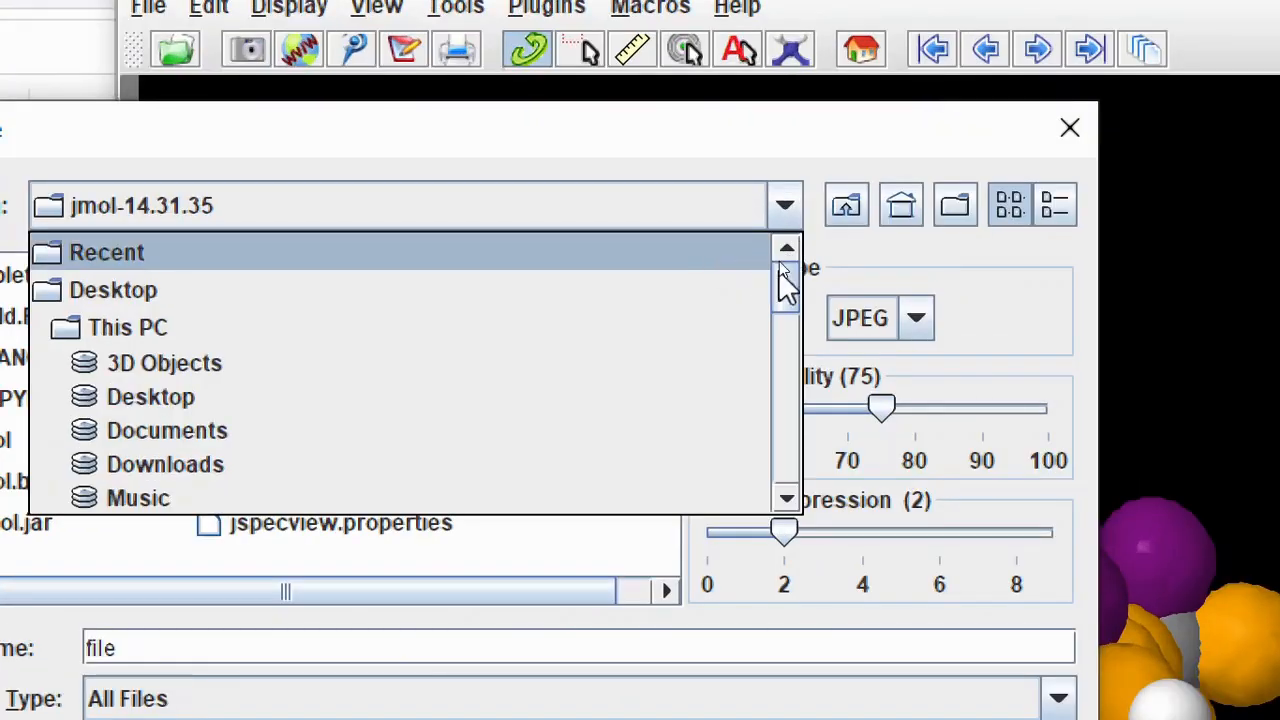
click(456, 275)
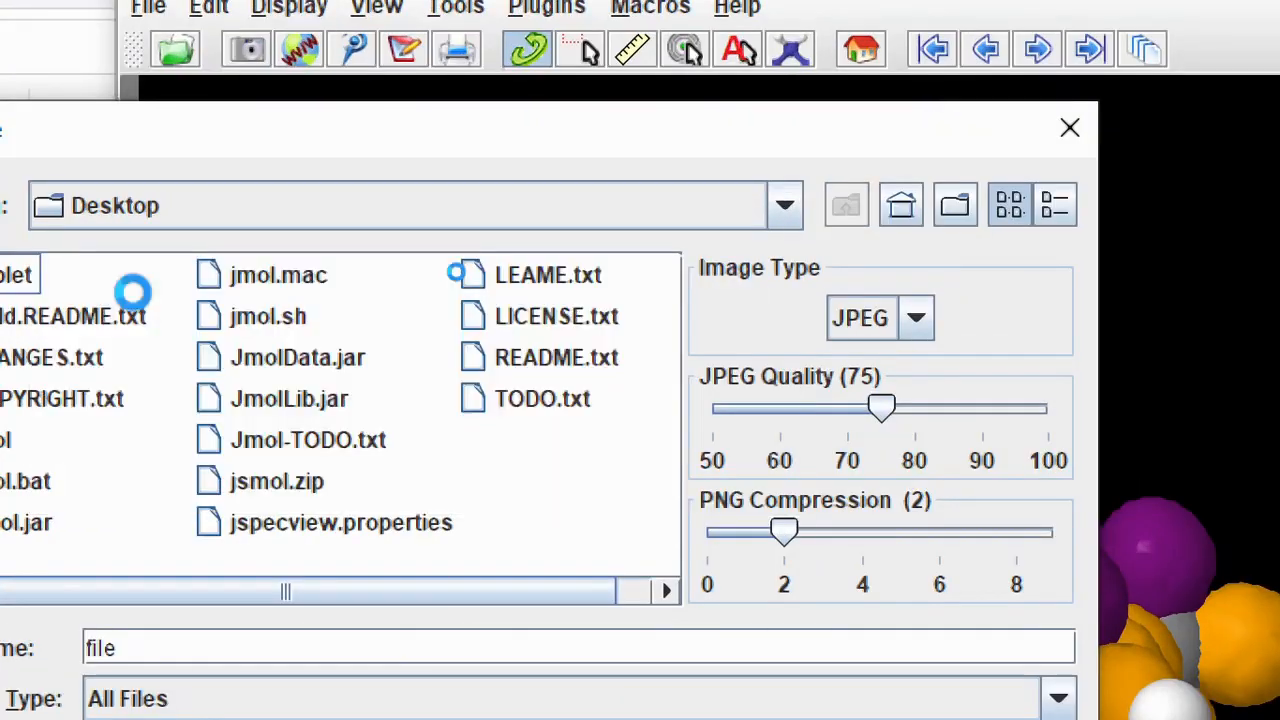
drag(416, 133, 632, 22)
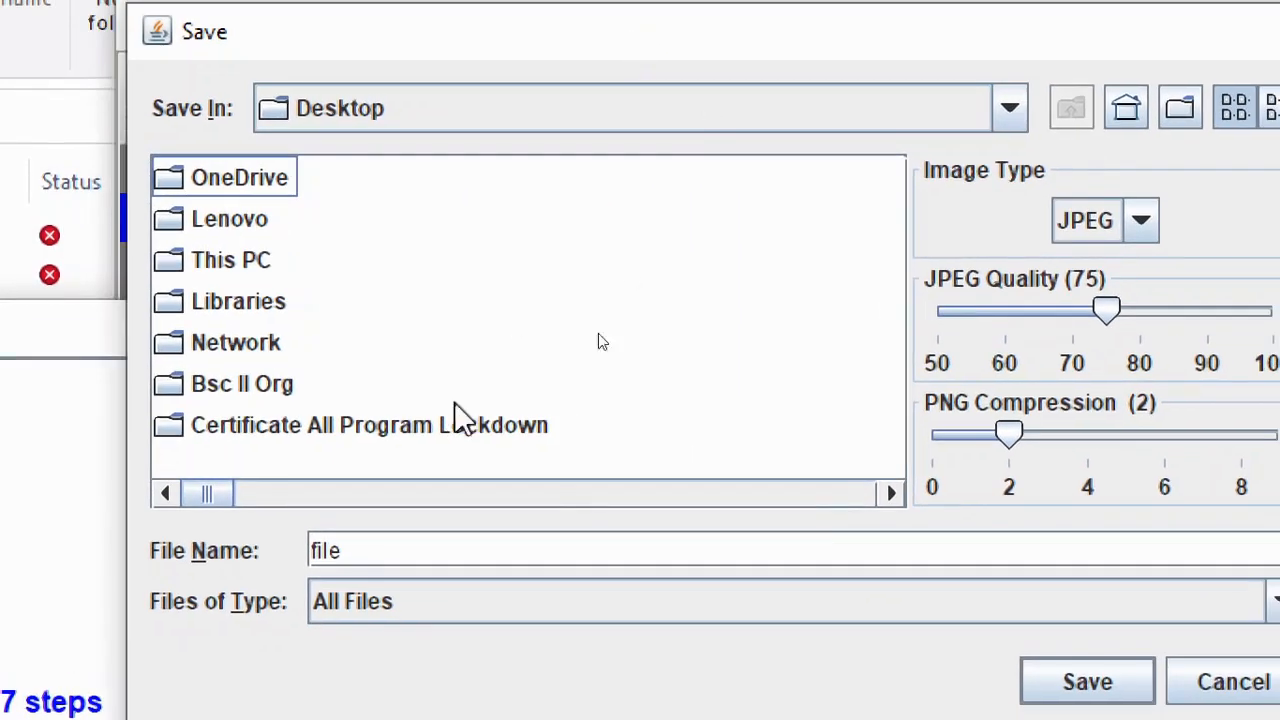
Name the exported image file benzene.
click(343, 550)
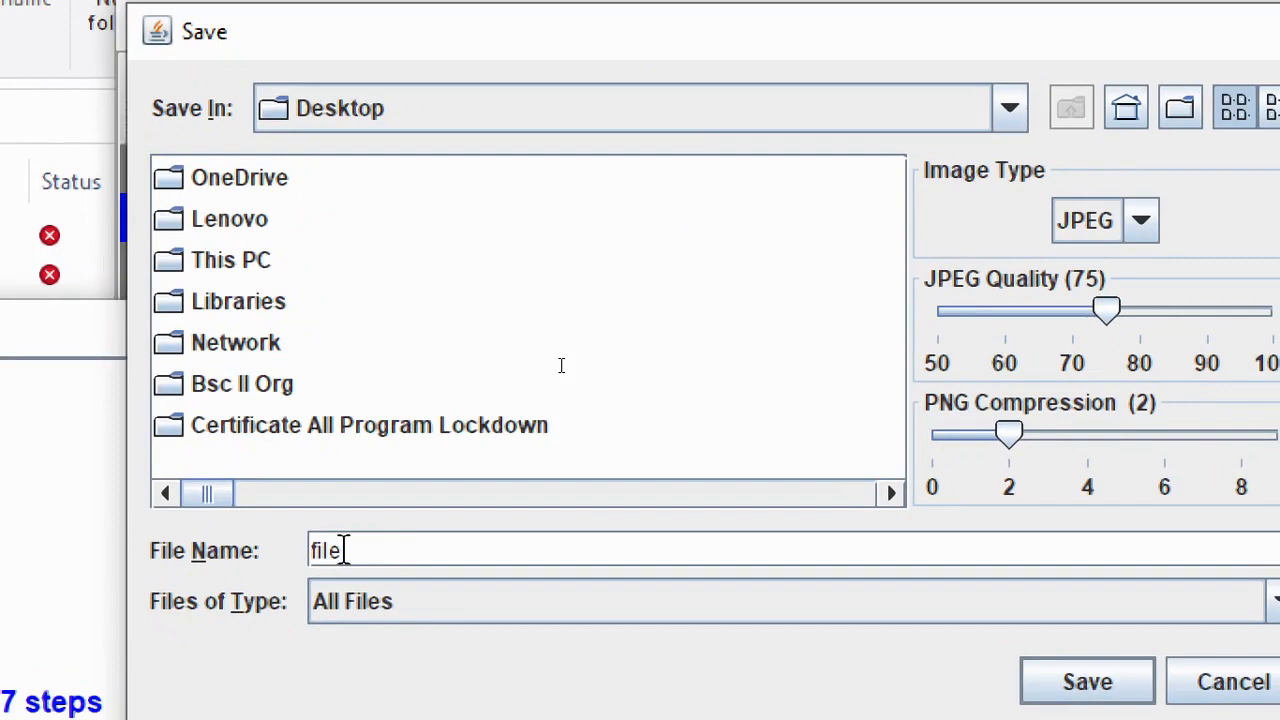
key(BackSpace)
key(BackSpace)
key(BackSpace)
key(BackSpace)
text(benzeb)
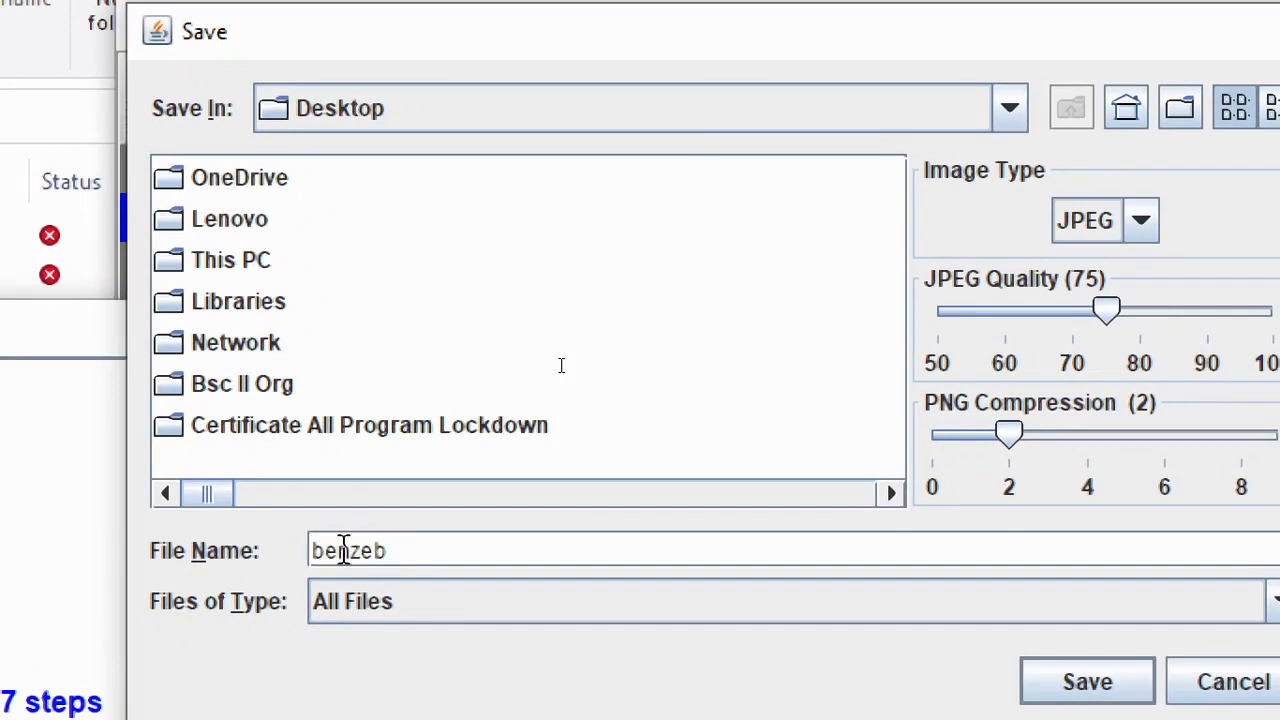
key(BackSpace)
text(ne)
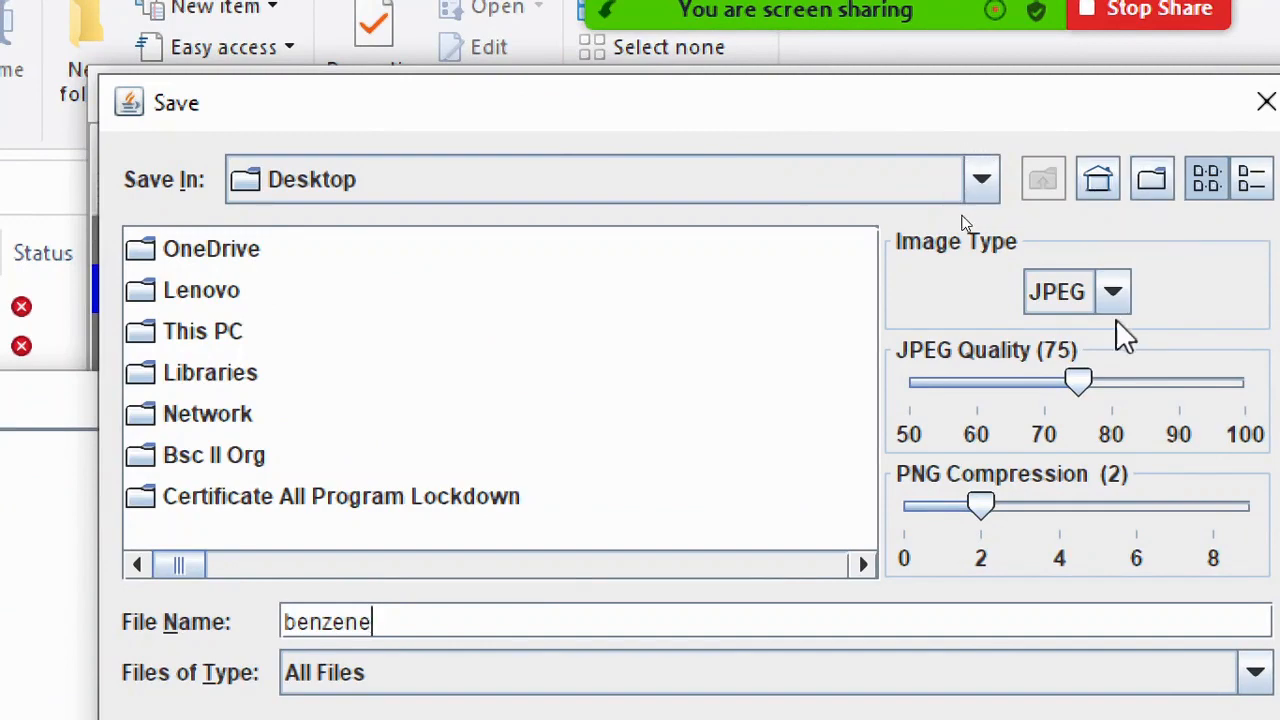
Set the image type to PNG and save the image, keeping the file filter at All Files.
click(1114, 291)
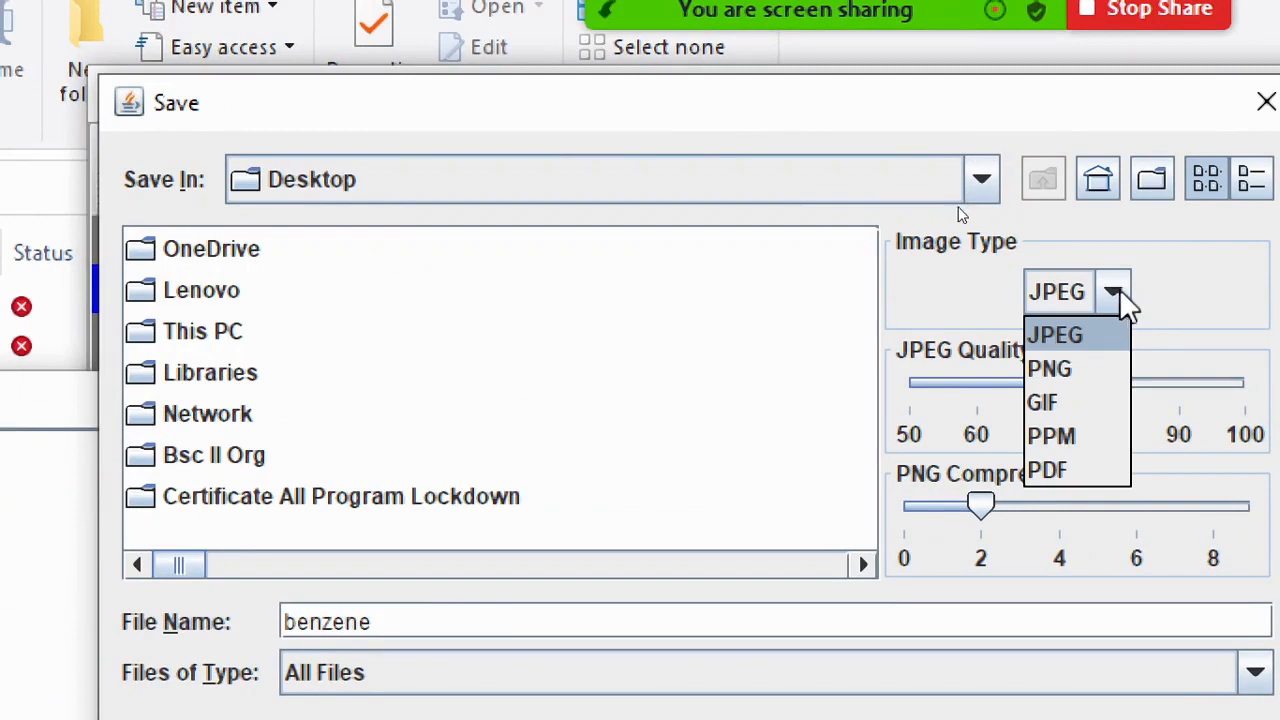
click(1046, 372)
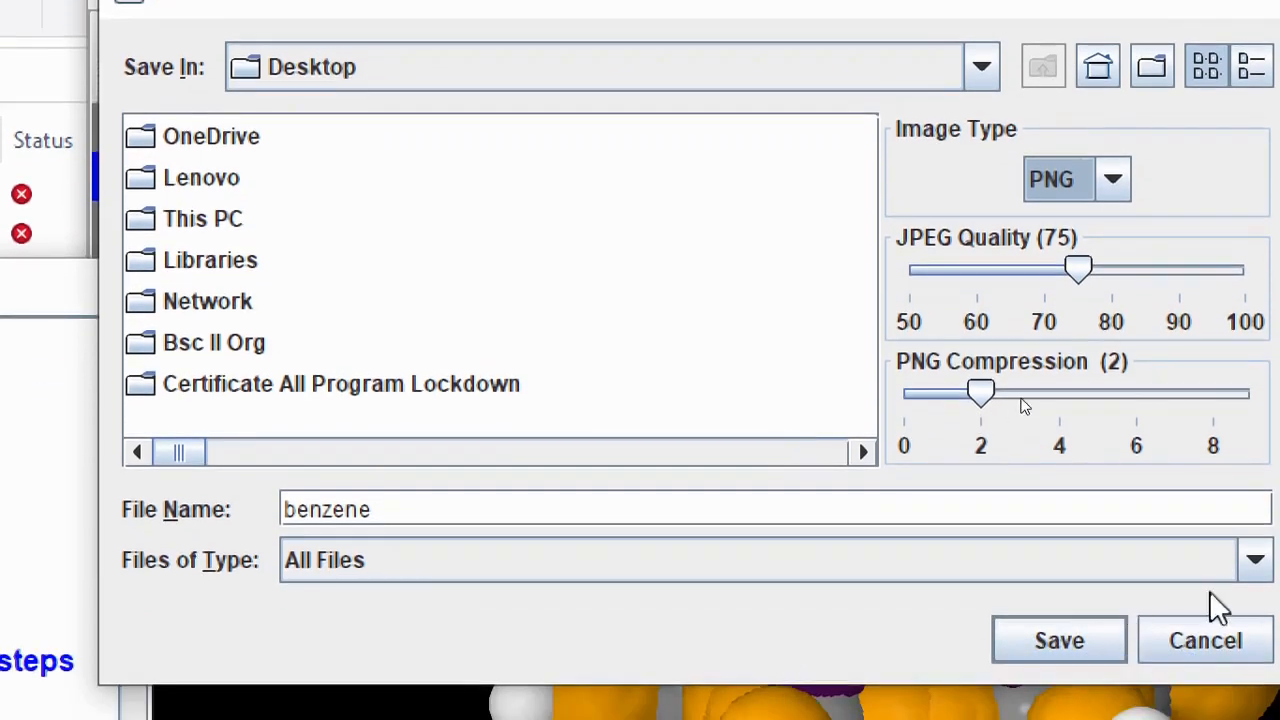
click(1256, 563)
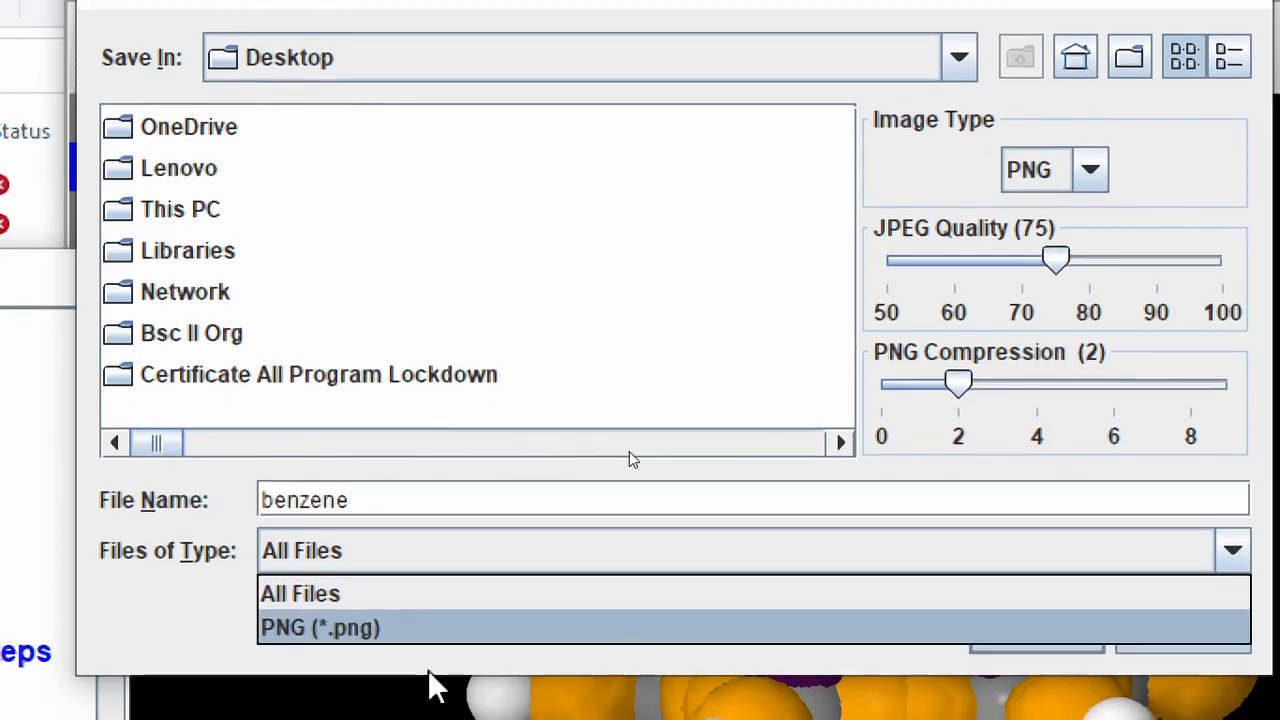
click(154, 621)
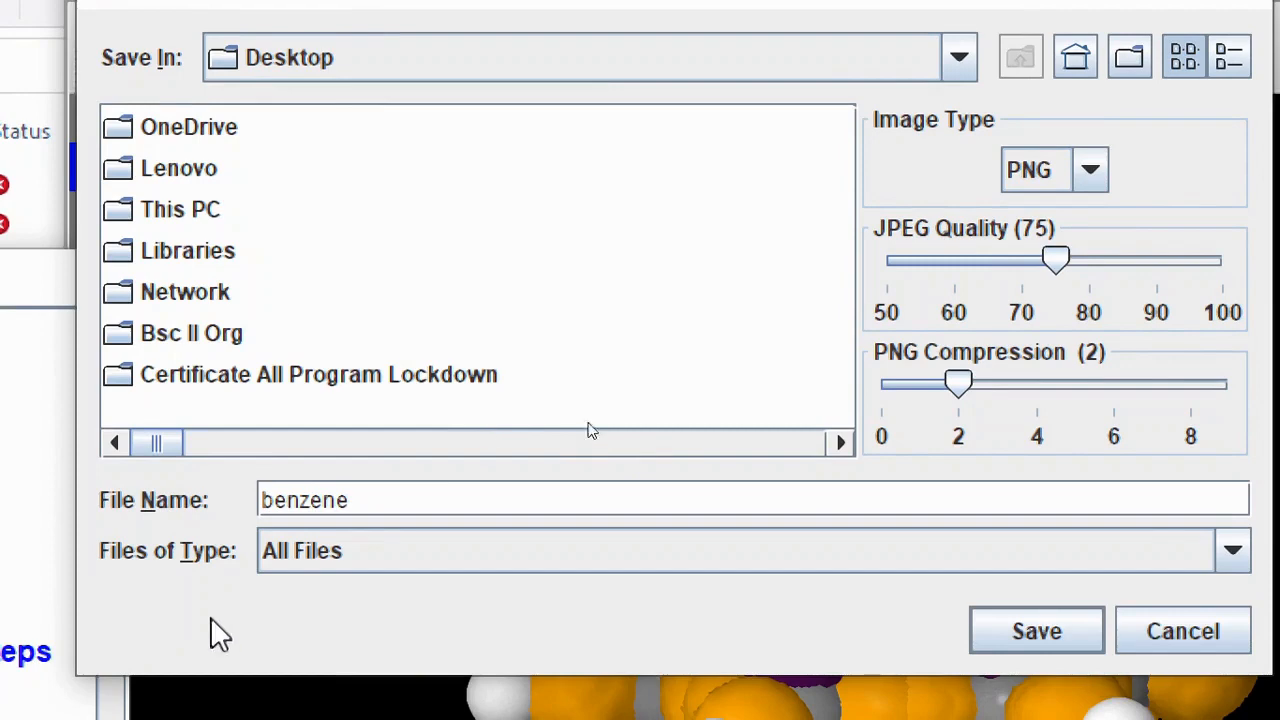
click(1033, 633)
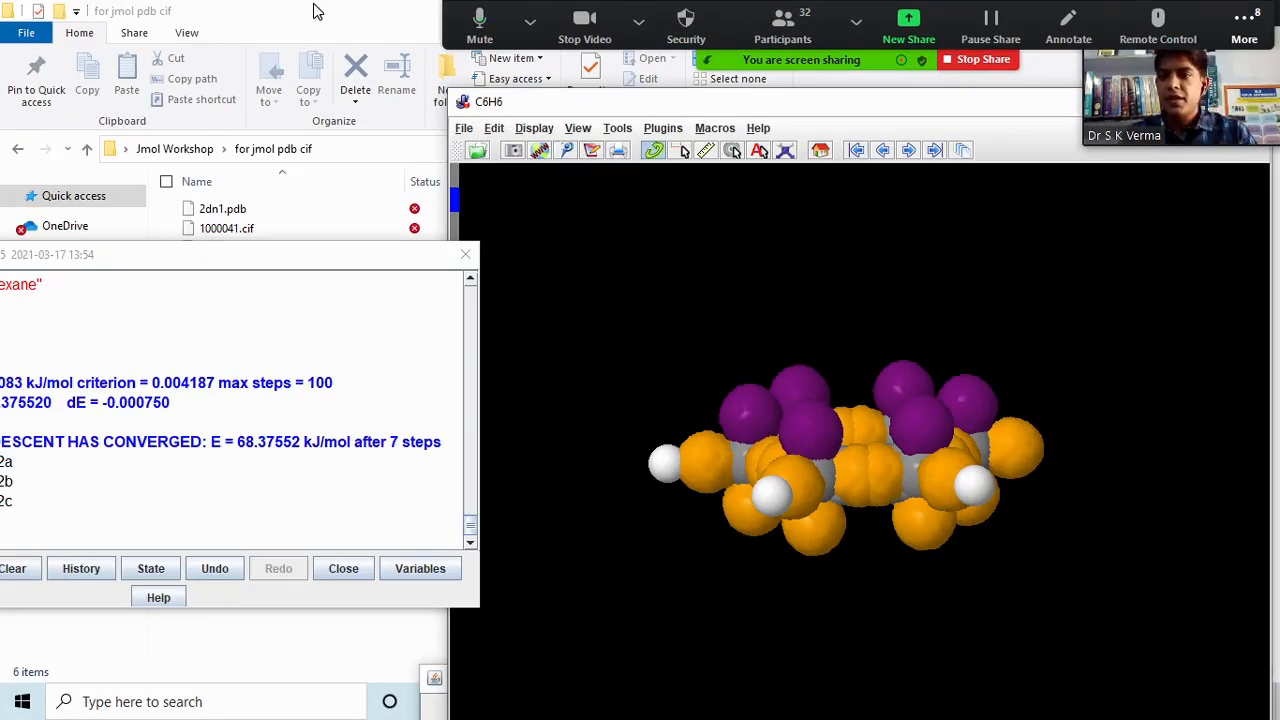
Close the script console, view the exported benzene PNG from the Desktop folder in File Explorer, and close the viewer.
click(465, 254)
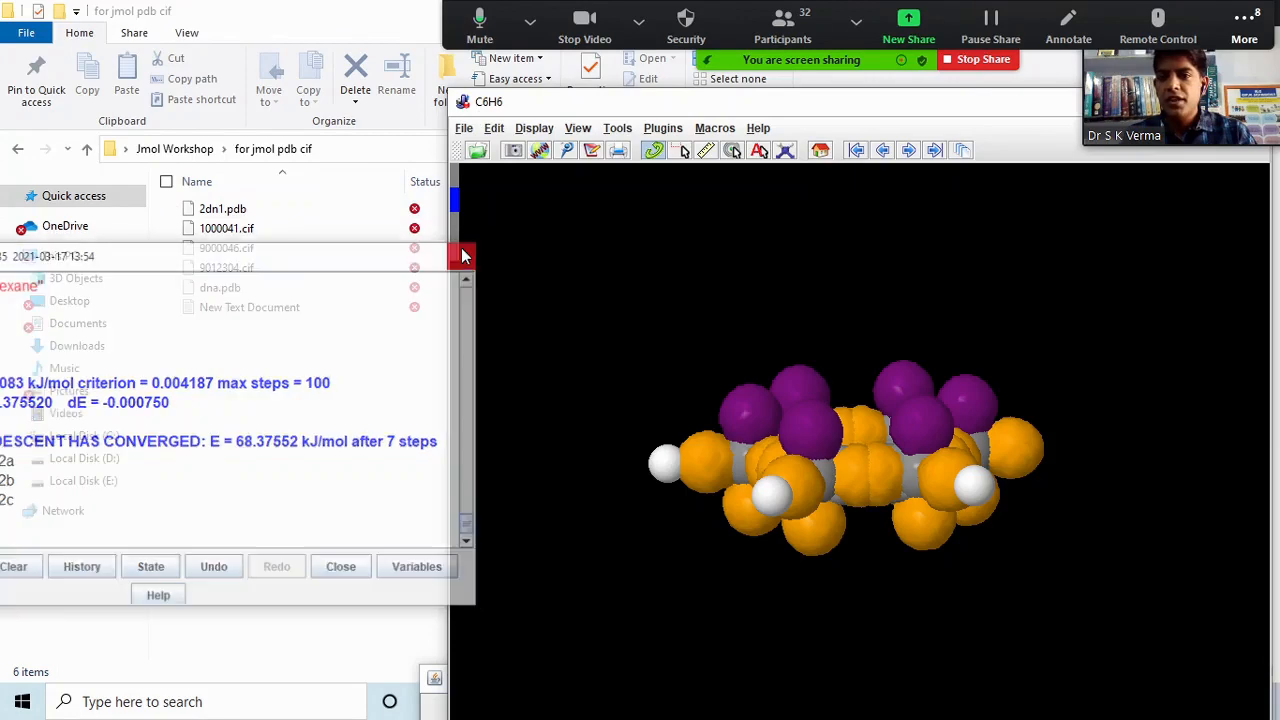
click(101, 310)
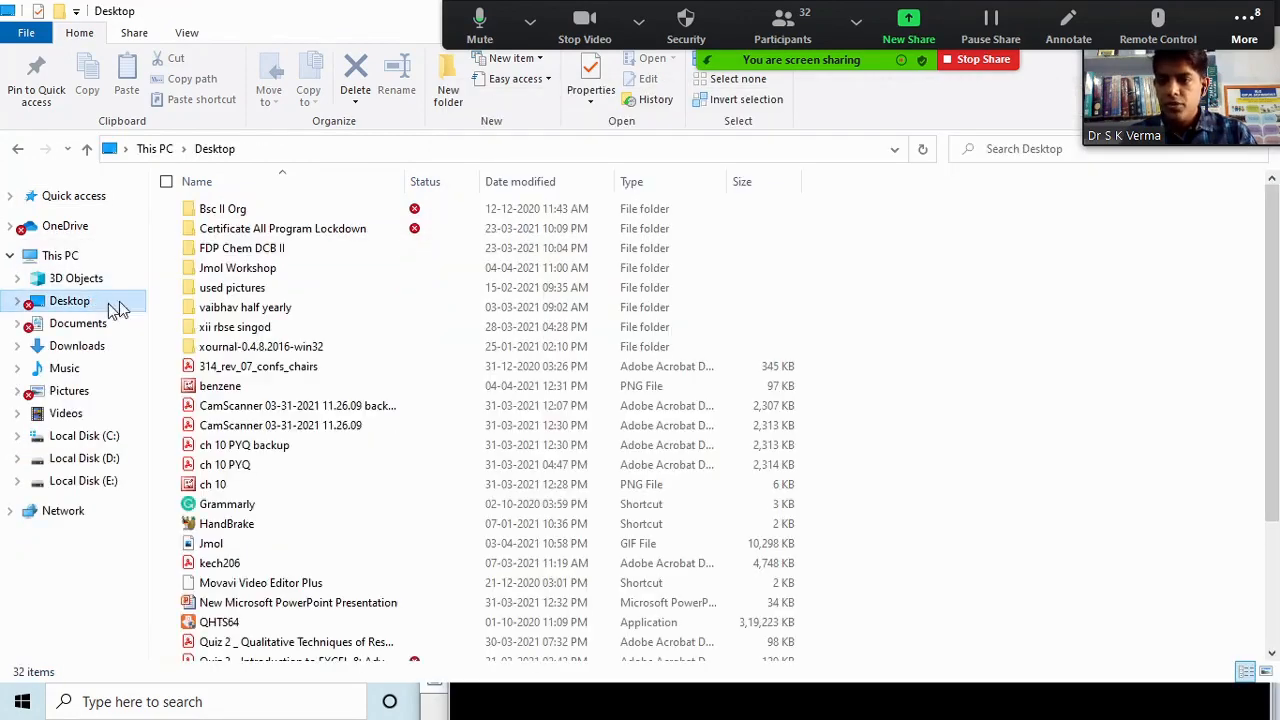
click(235, 388)
double_click(237, 392)
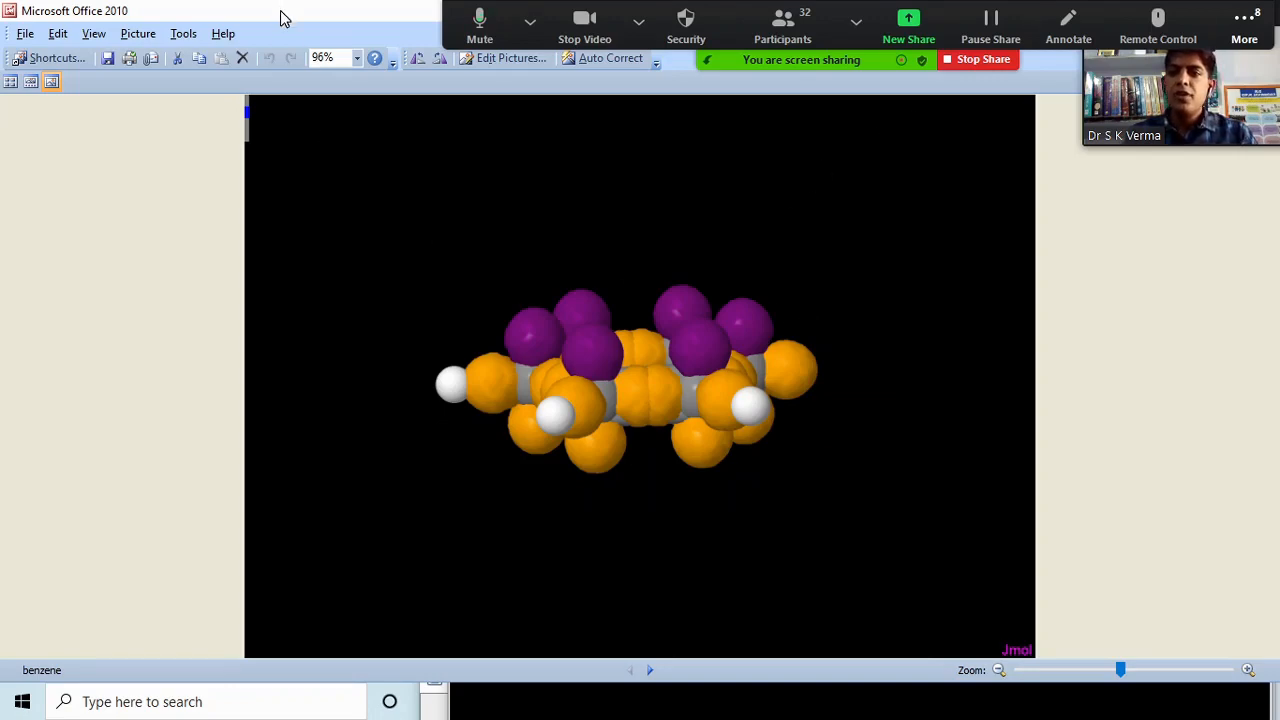
key(alt+F4)
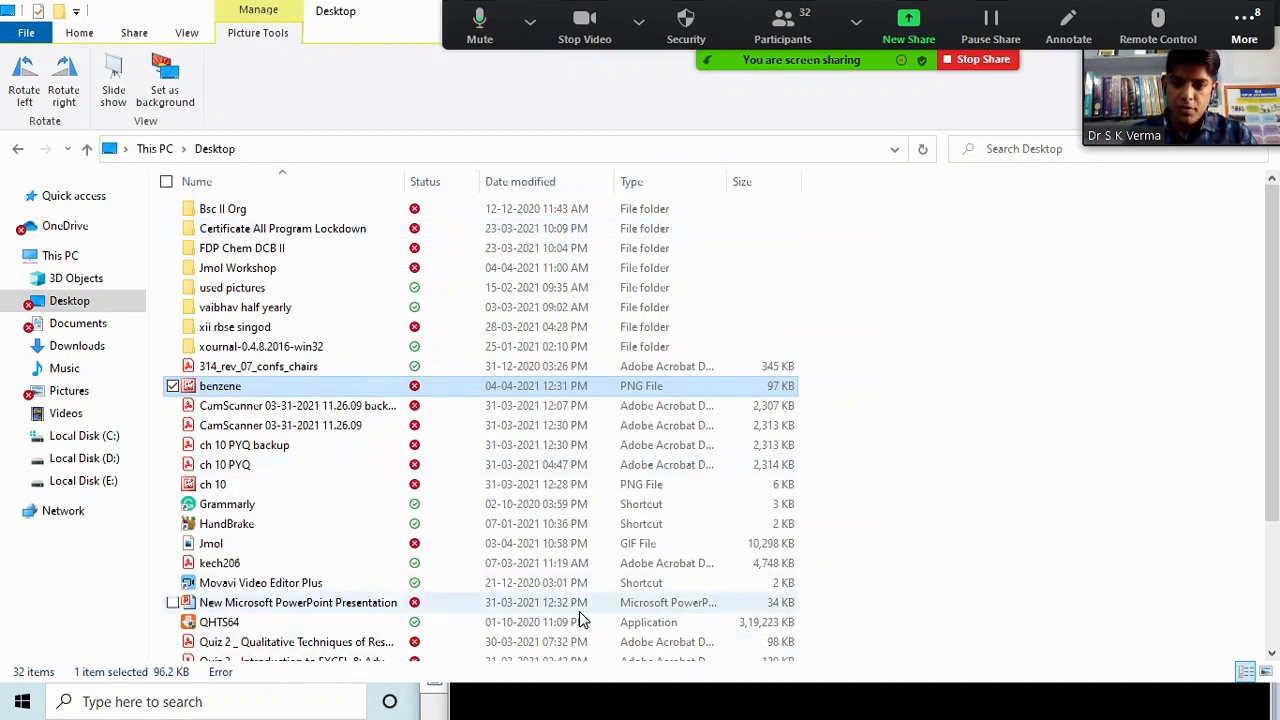
Return to Jmol, open a new empty window in place of the C6H6 one, and close the old window.
click(605, 705)
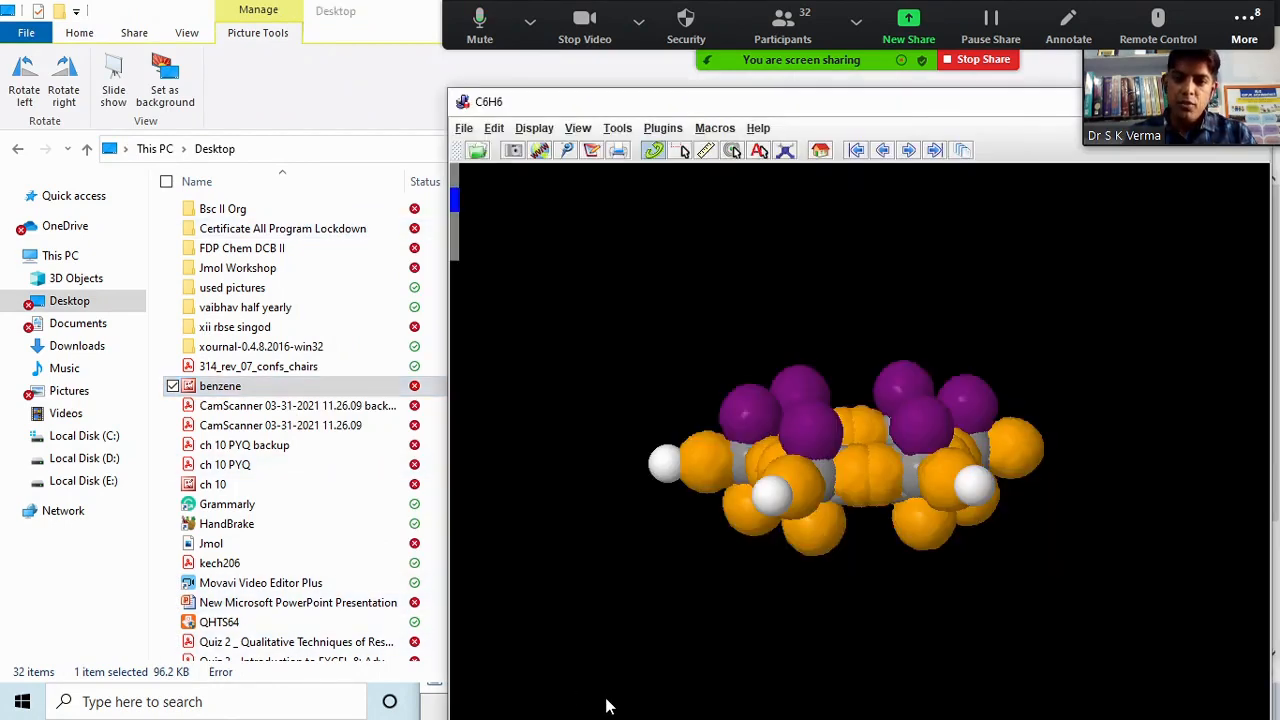
drag(551, 104, 345, 47)
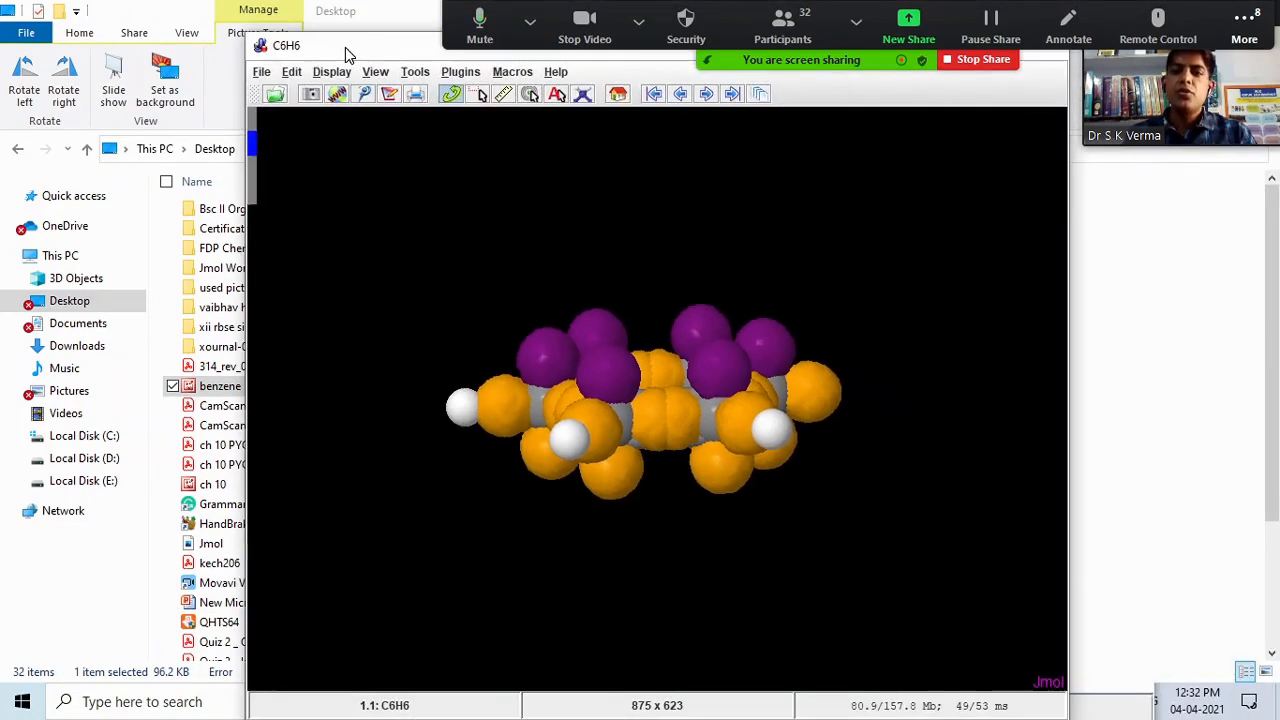
click(262, 74)
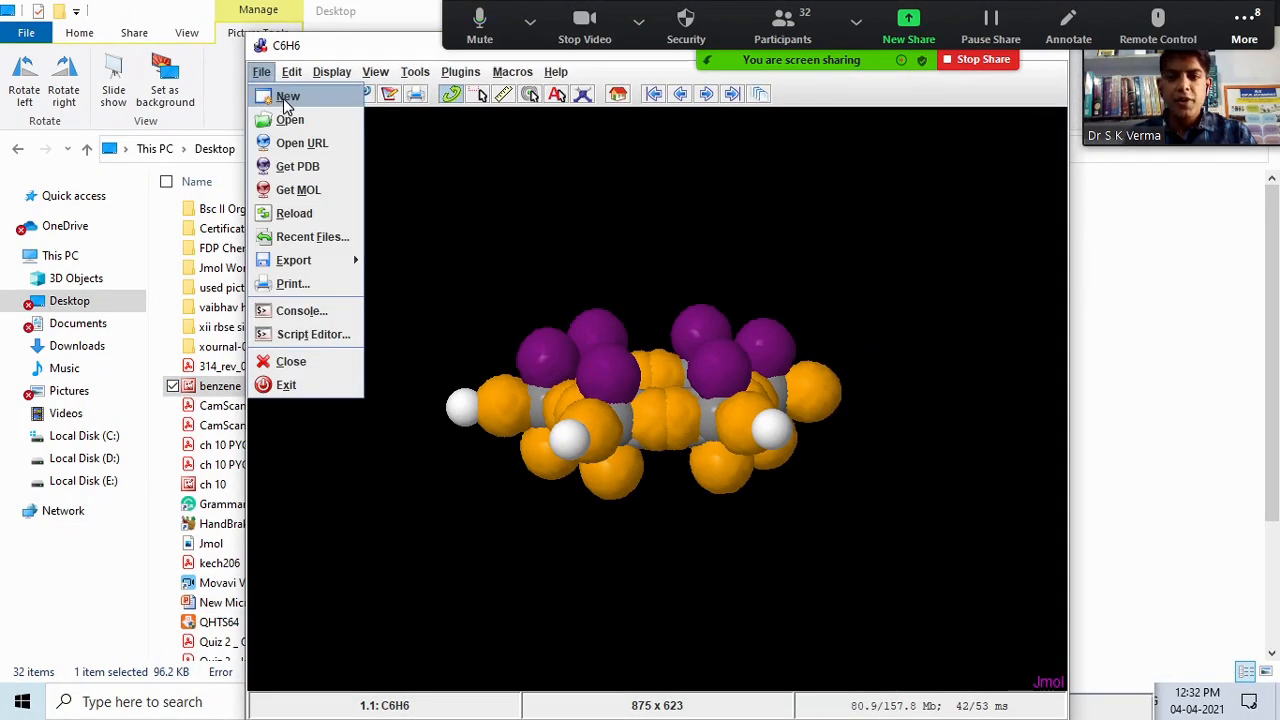
click(287, 98)
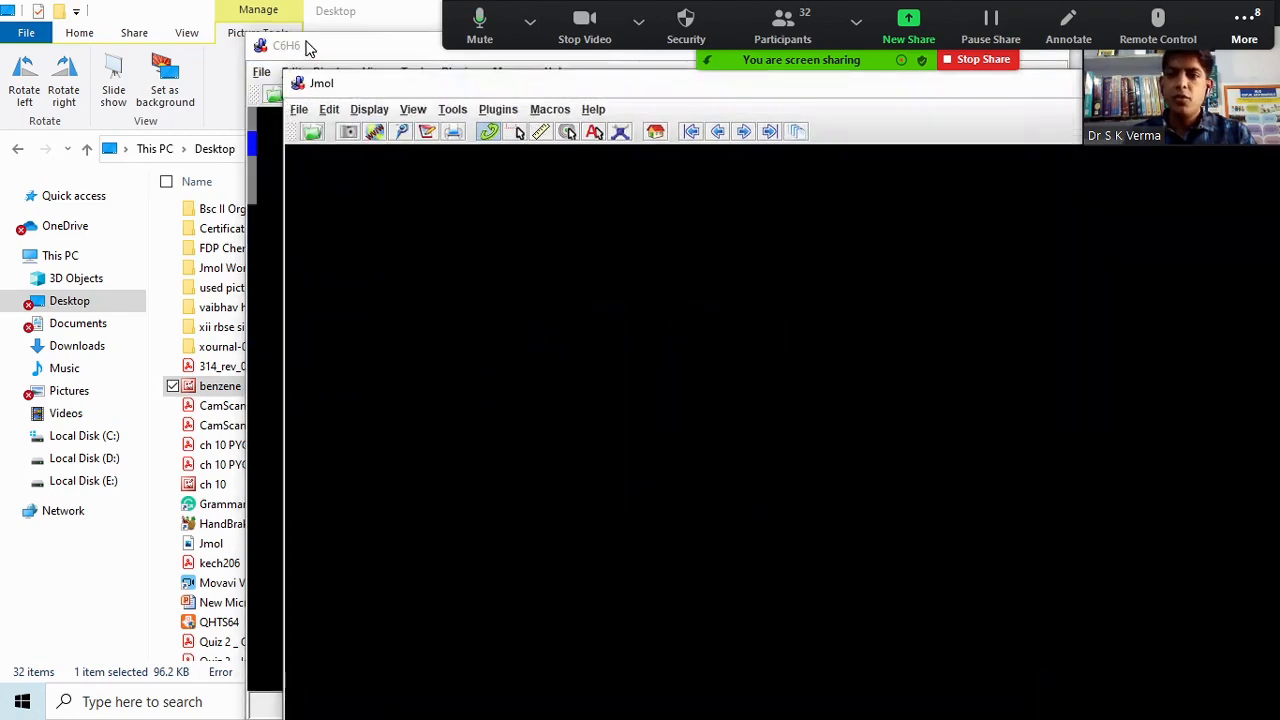
drag(285, 50, 201, 94)
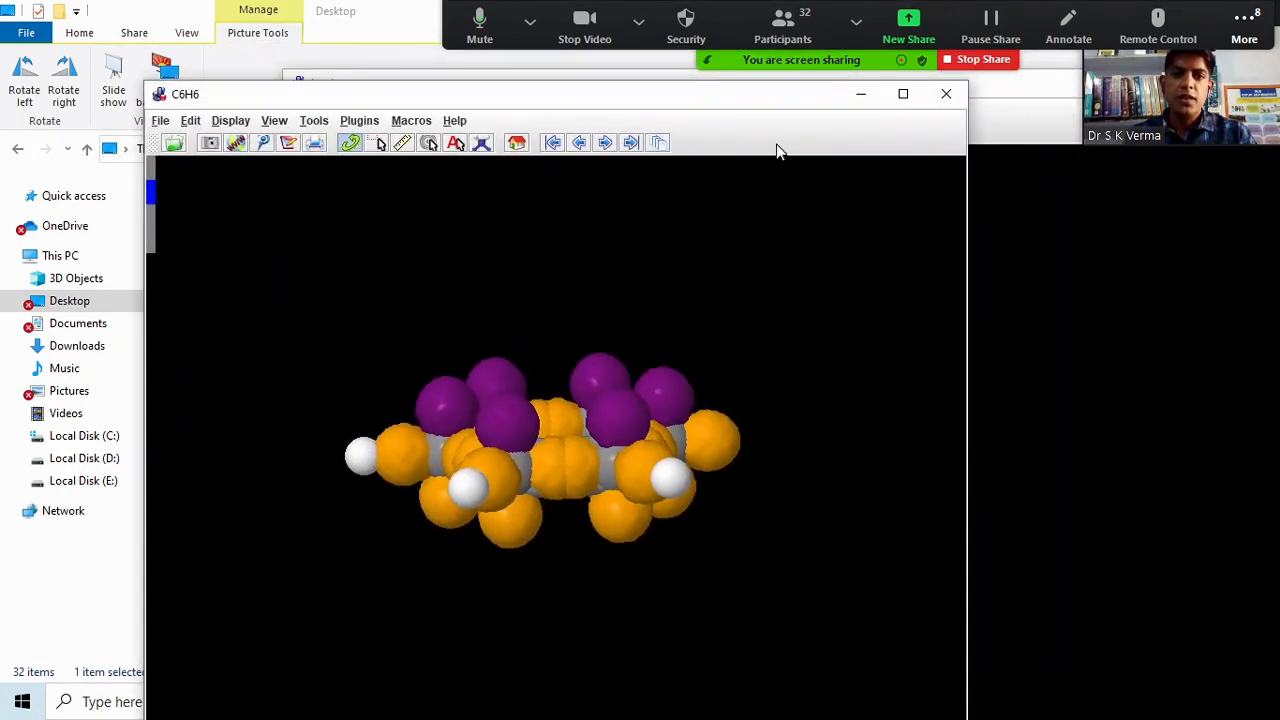
click(946, 93)
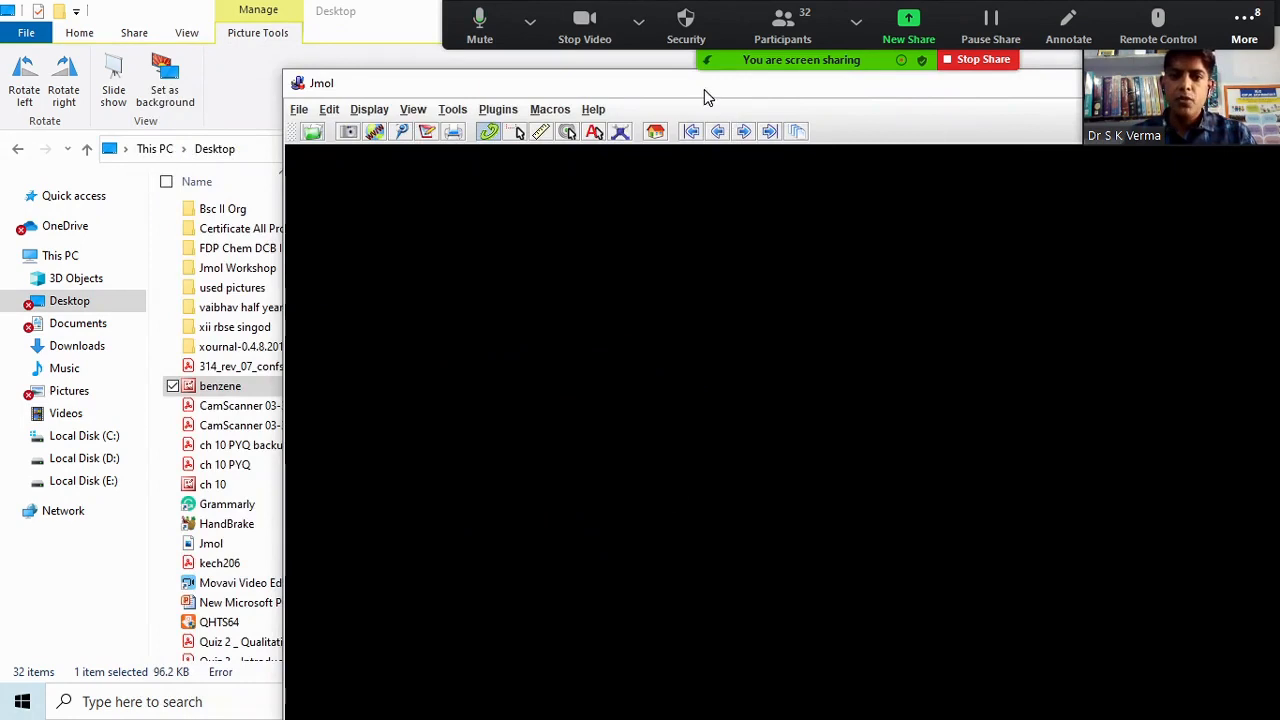
drag(706, 94, 558, 108)
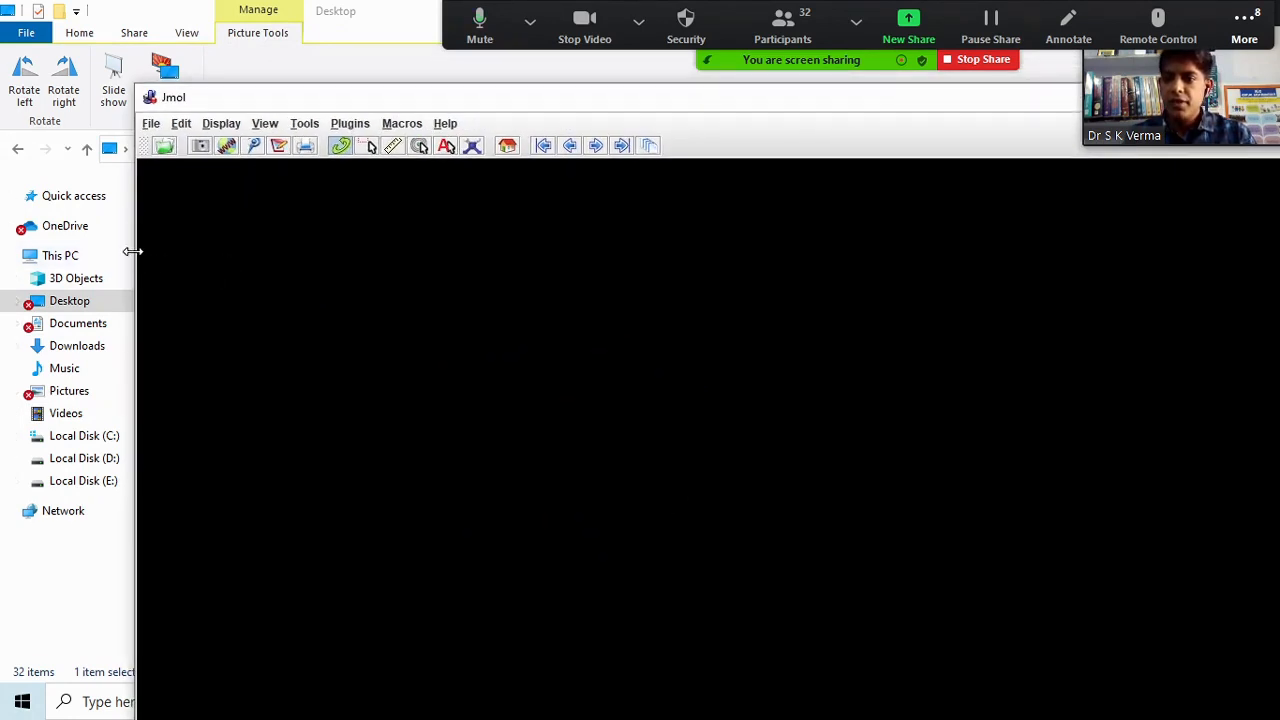
Shrink the empty Jmol window to a 733 x 470 display area and place it beside the file list.
drag(131, 252, 469, 264)
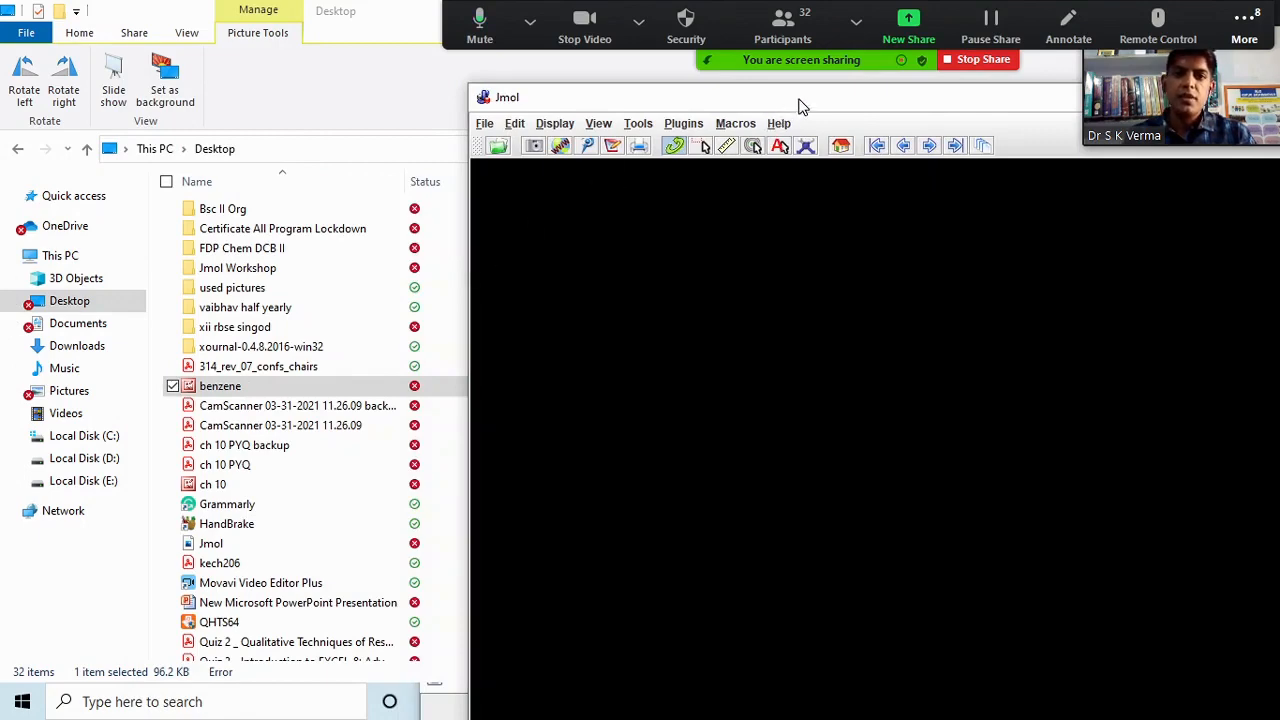
drag(800, 106, 474, 57)
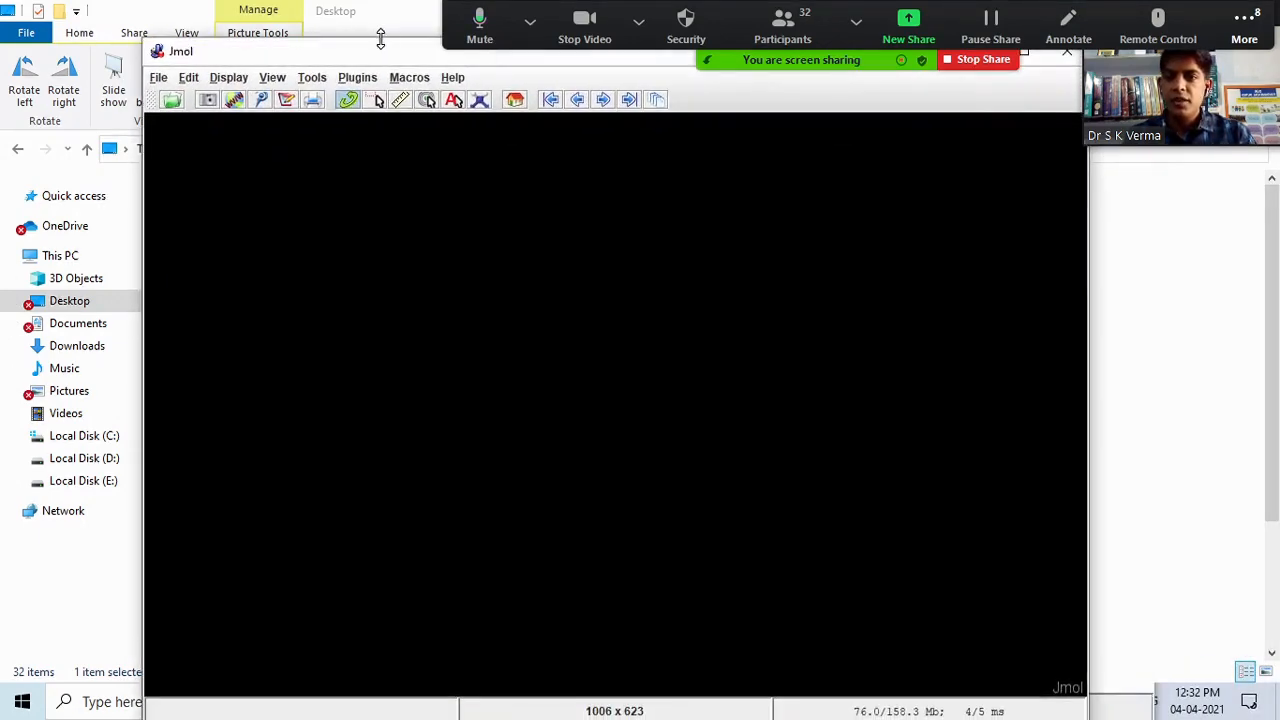
drag(380, 44, 588, 137)
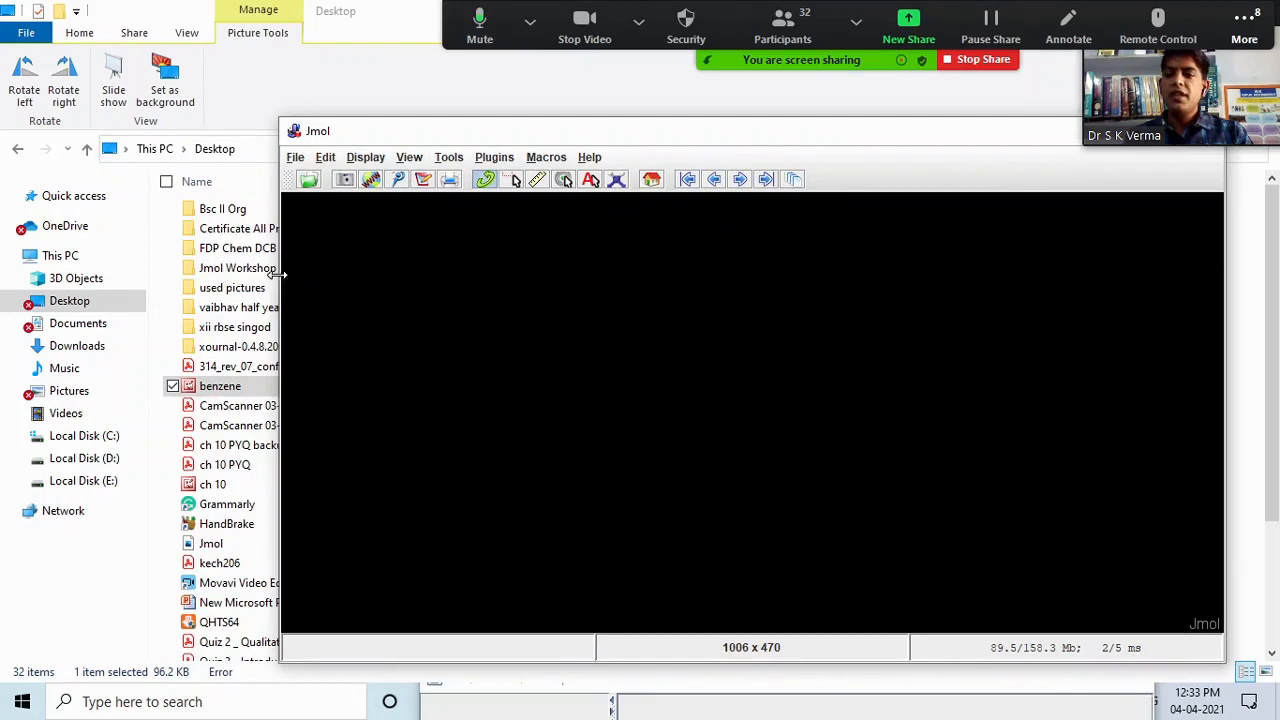
drag(283, 284, 537, 291)
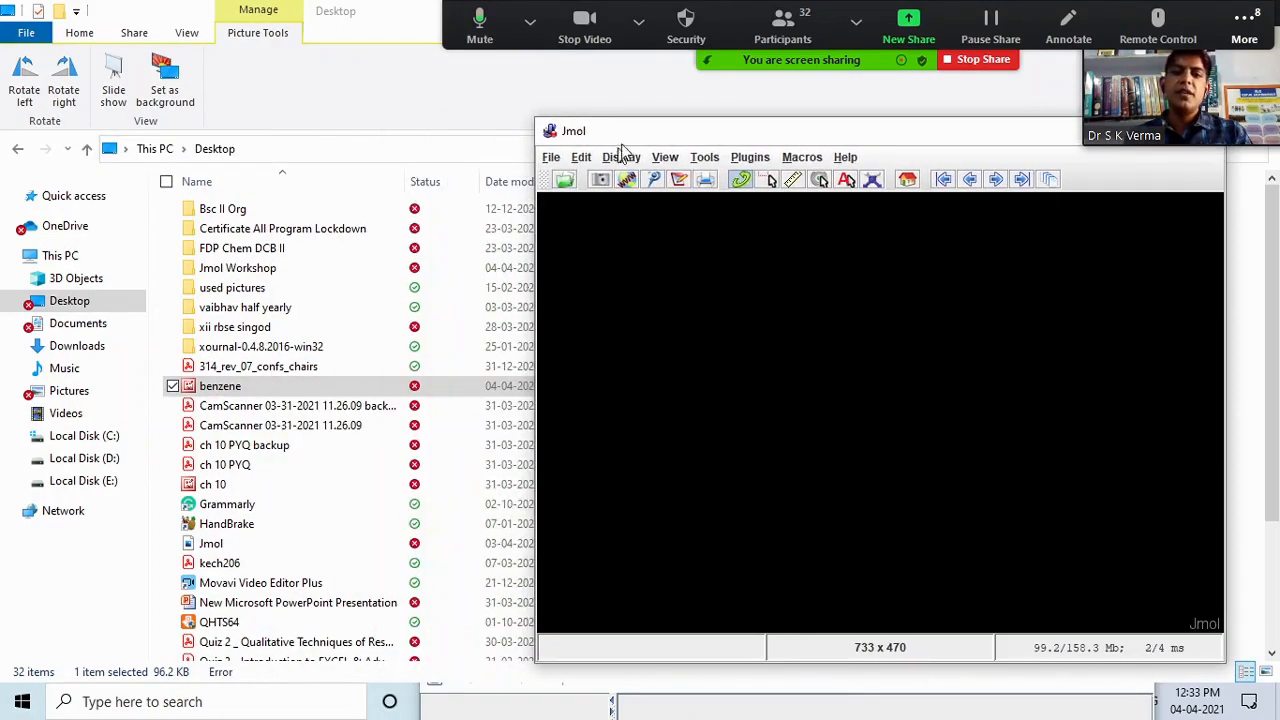
mouse_move(640, 137)
mouse_down()
mouse_move(712, 151)
mouse_move(655, 150)
mouse_up()
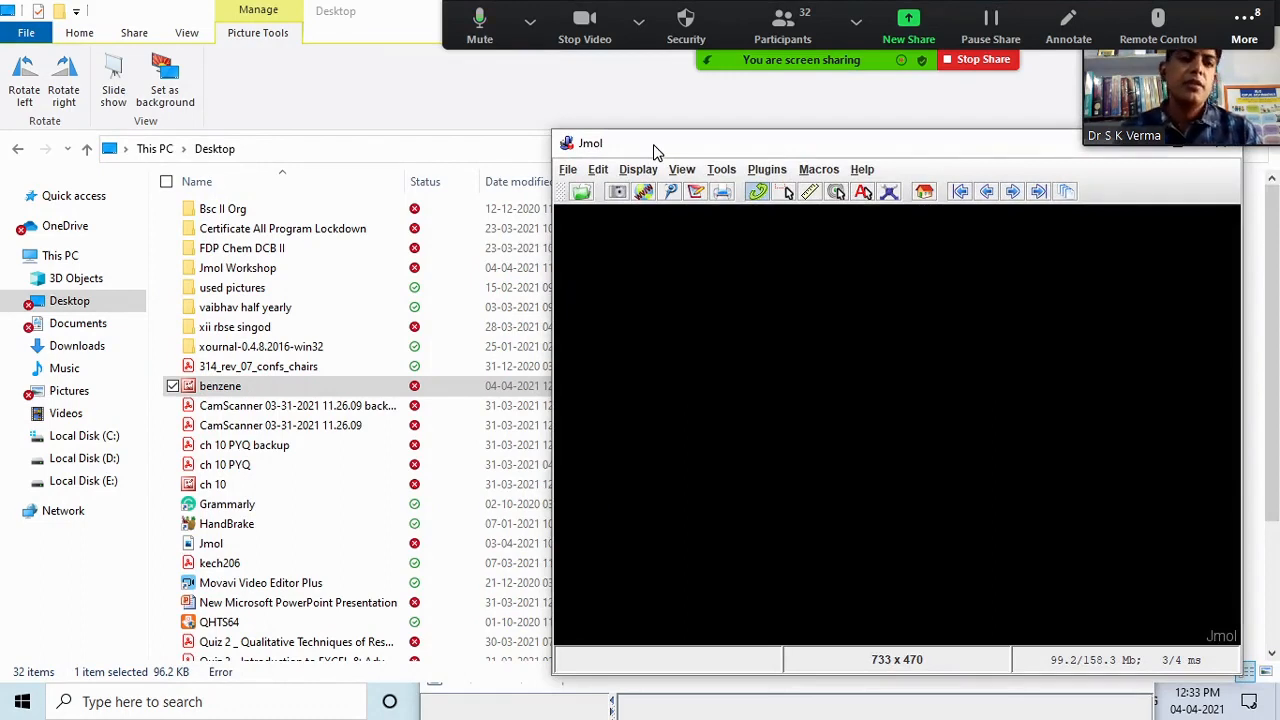
click(568, 170)
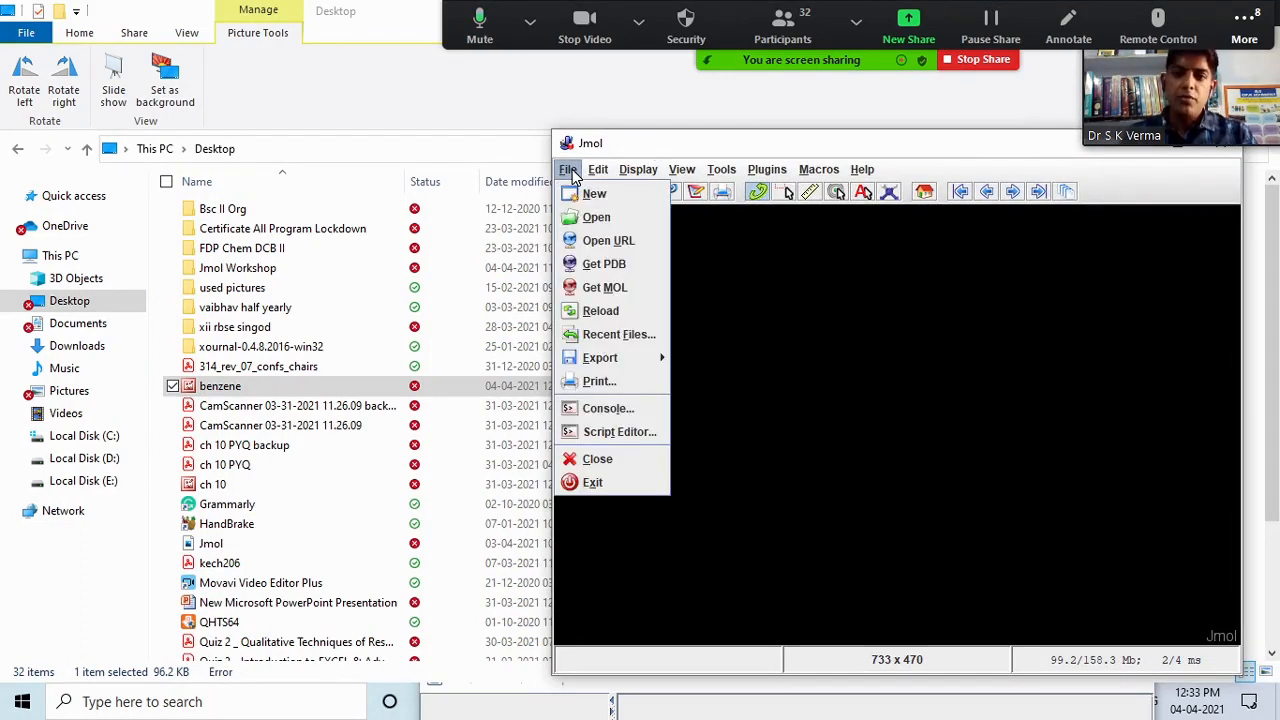
click(705, 277)
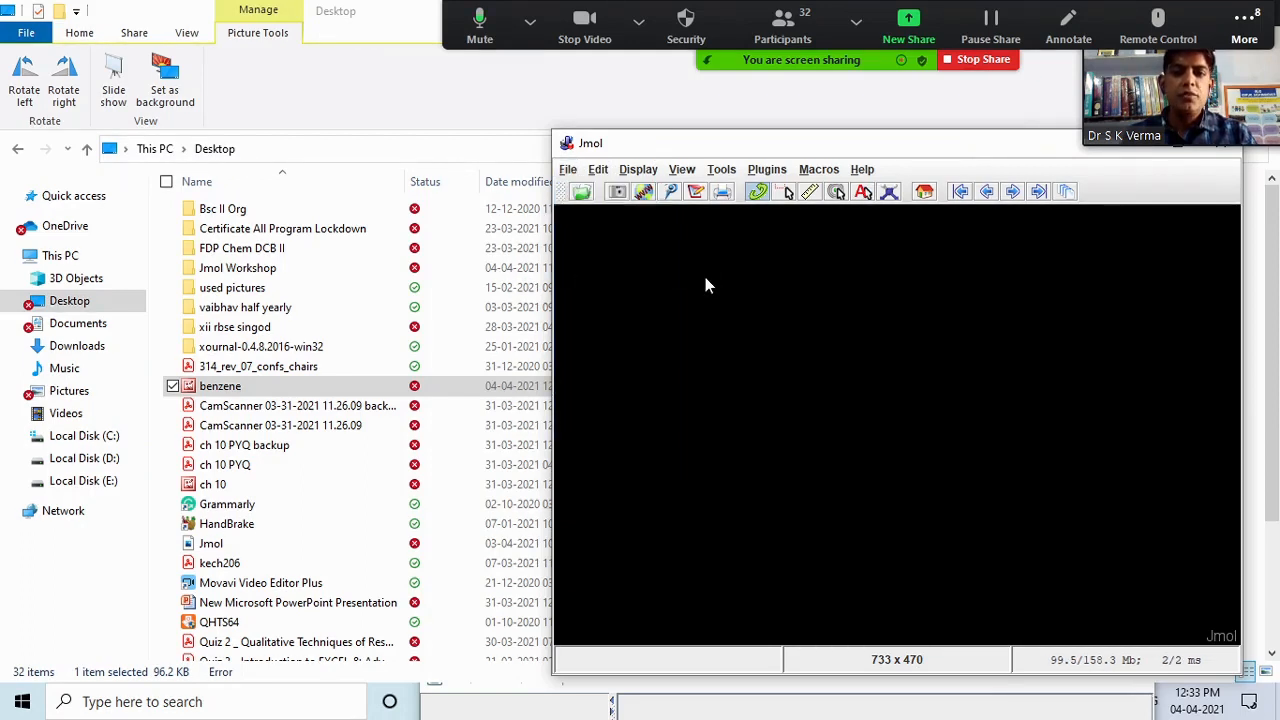
Open the Jmol script console and move it toward the upper part of the file list.
click(568, 171)
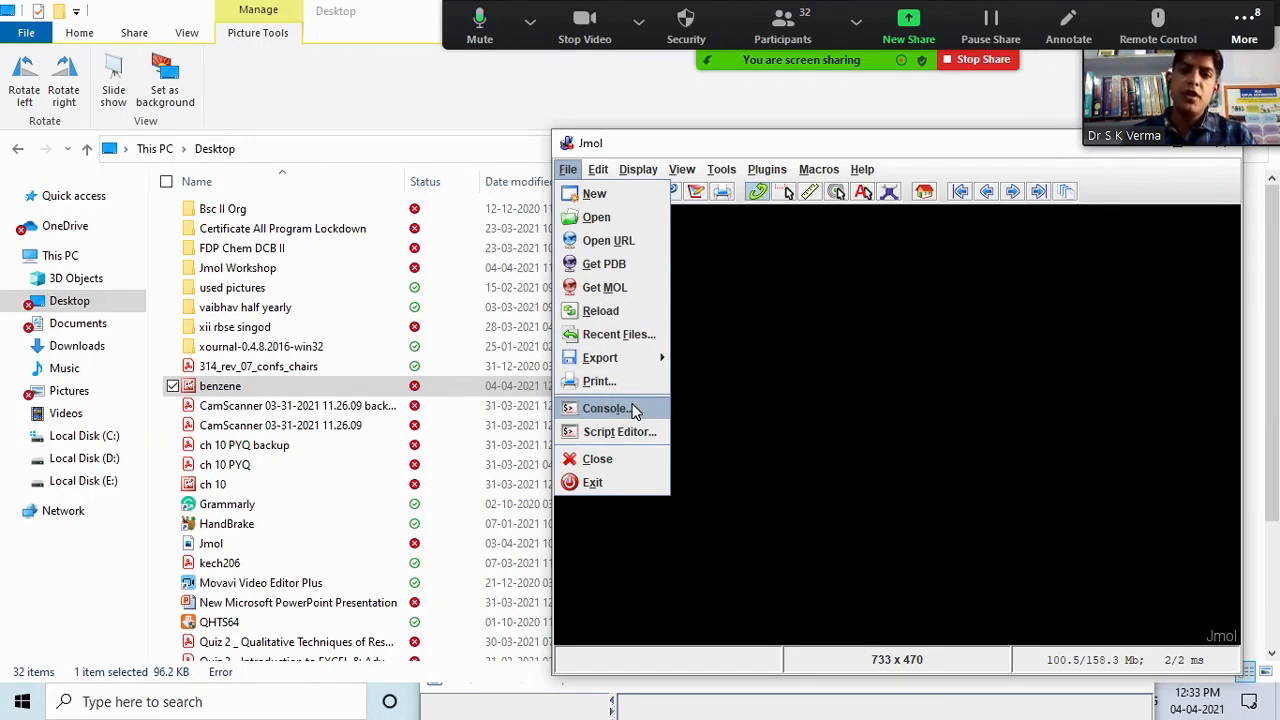
click(605, 408)
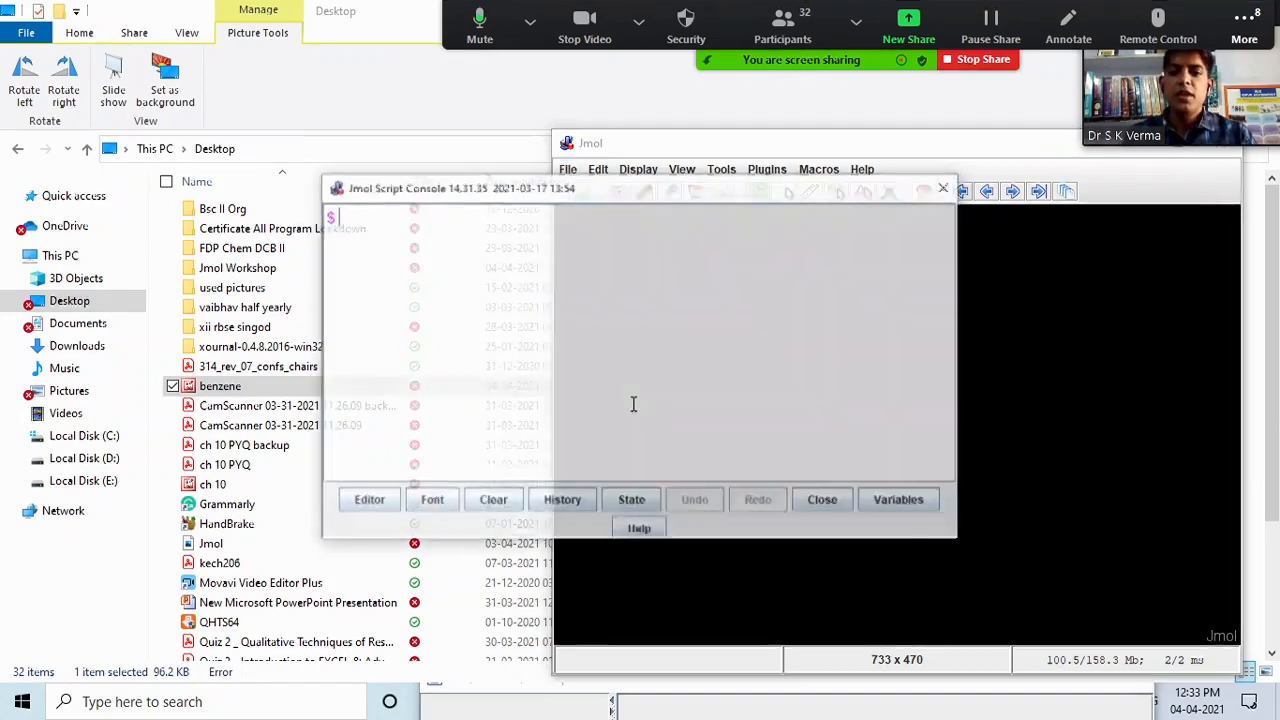
drag(460, 188, 408, 151)
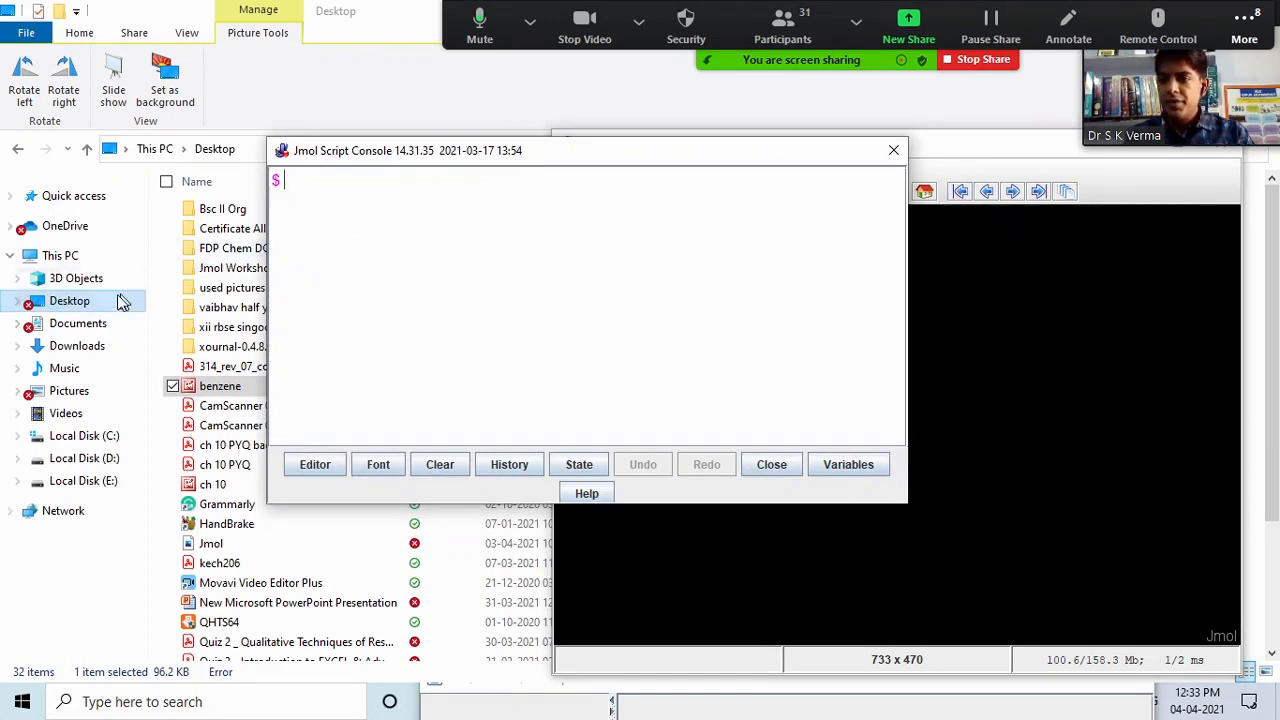
Open New Text Document from the for jmol pdb cif folder inside Jmol Workshop.
click(249, 270)
double_click(249, 268)
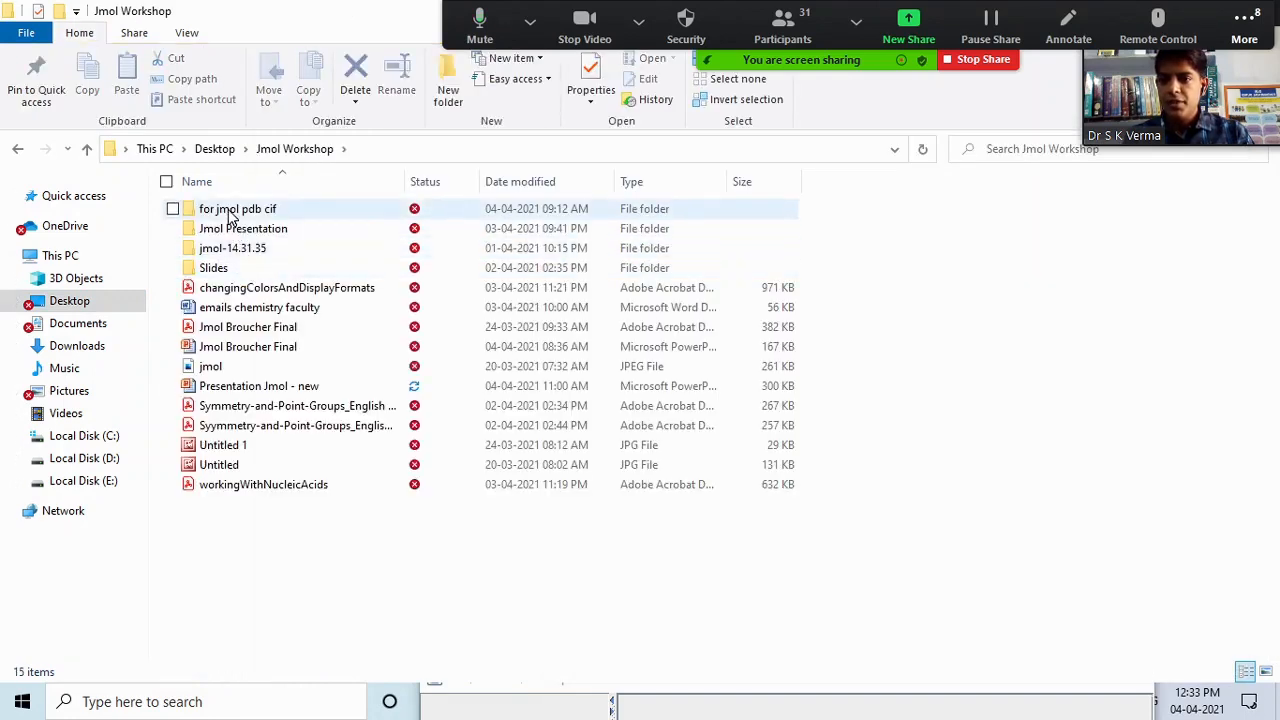
click(248, 215)
double_click(251, 212)
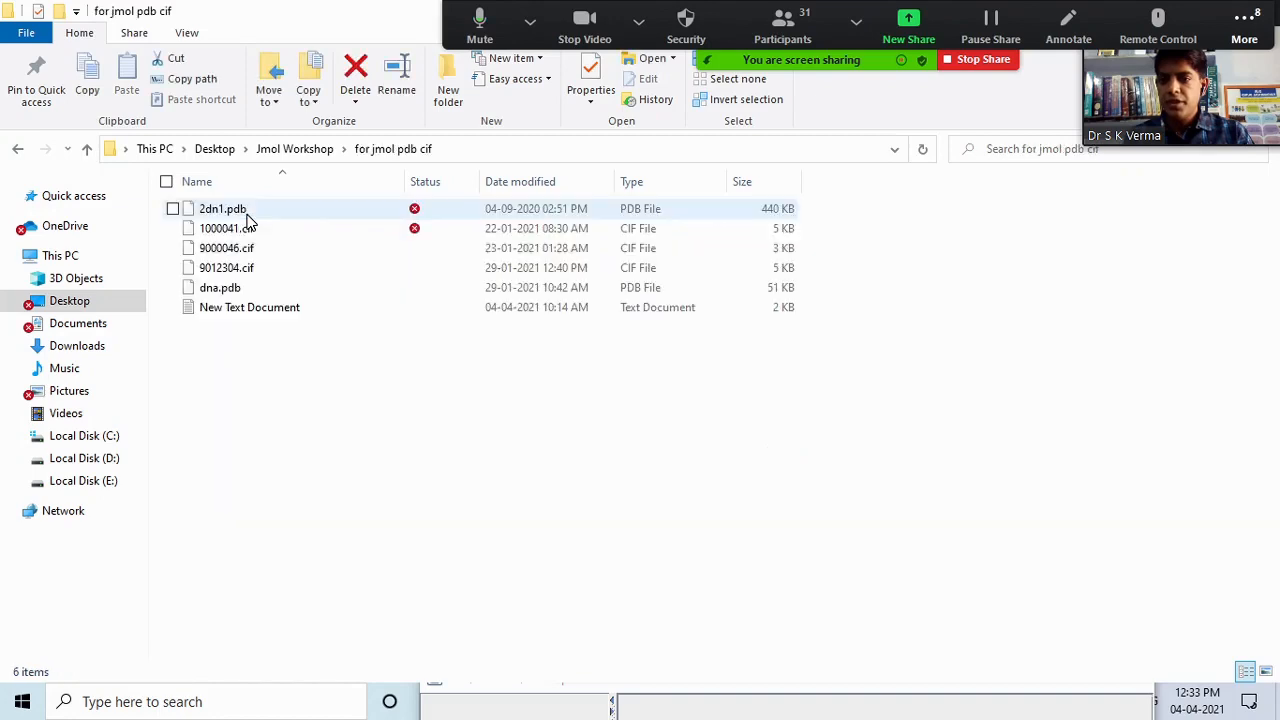
click(270, 308)
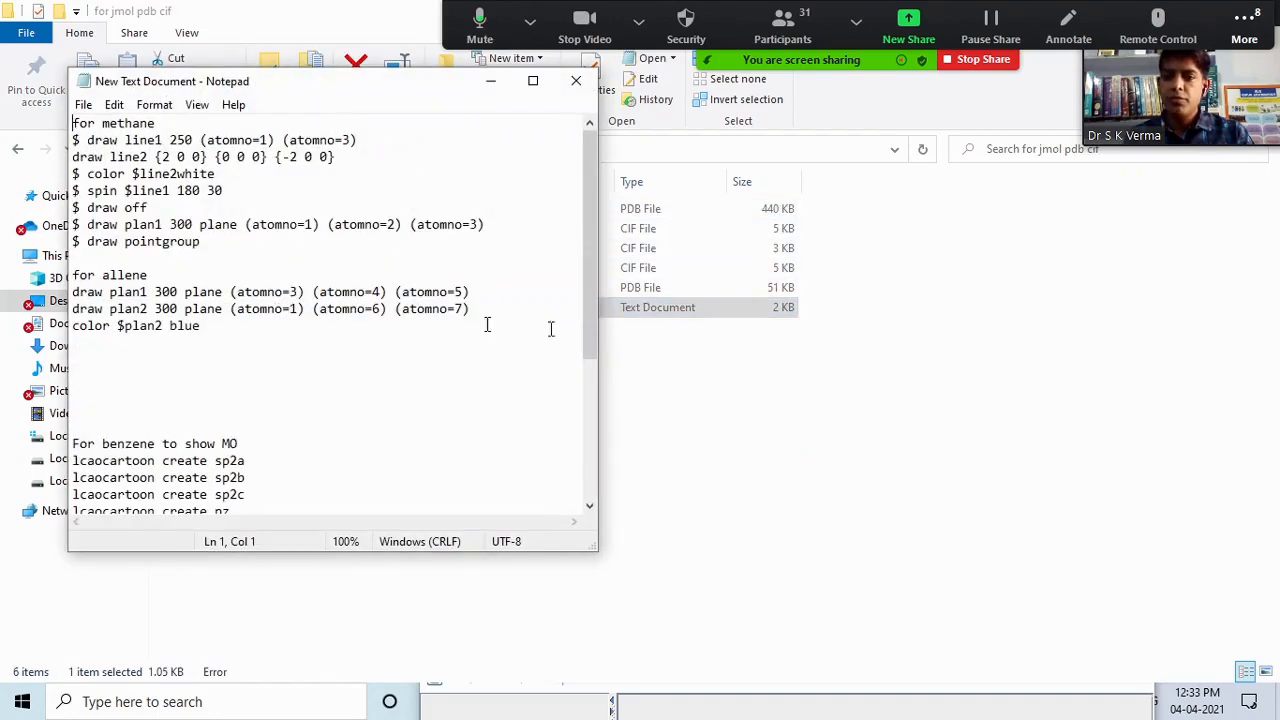
Find the atomic orbital commands in the notes and copy the Py orbital command, isosurface phase atomicorbital 2 1 1.
drag(589, 305, 586, 452)
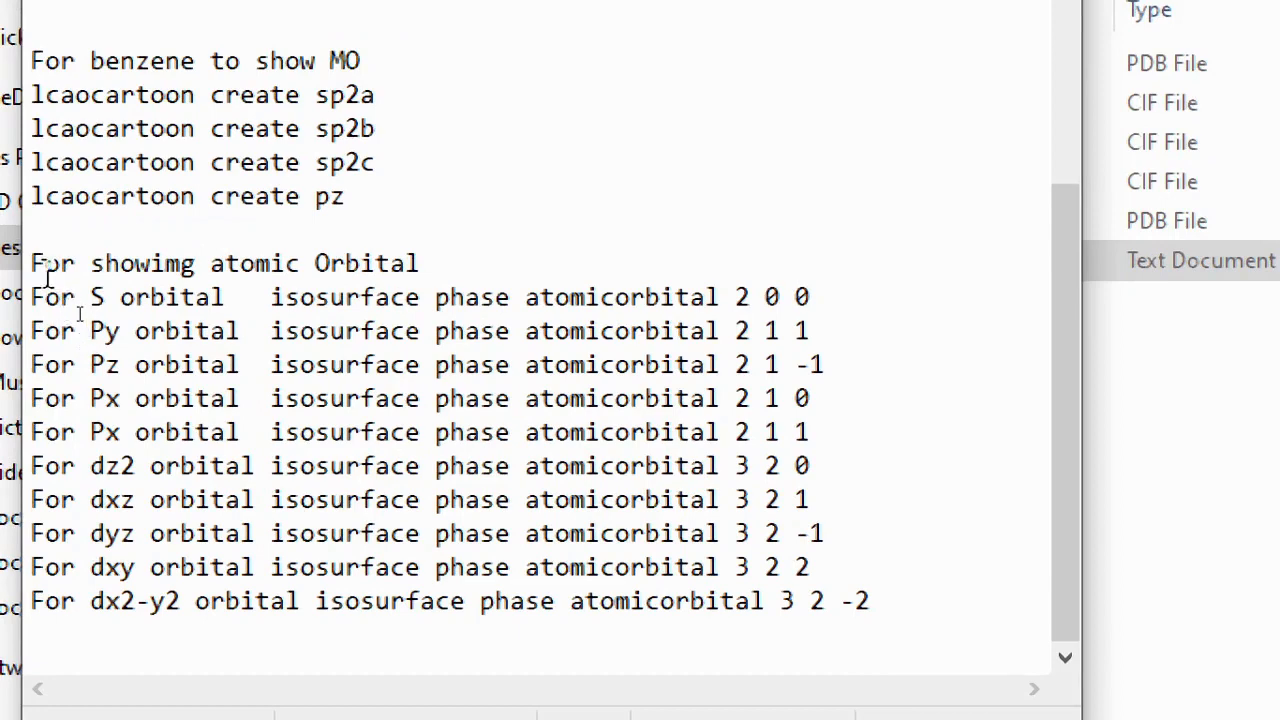
drag(28, 263, 488, 260)
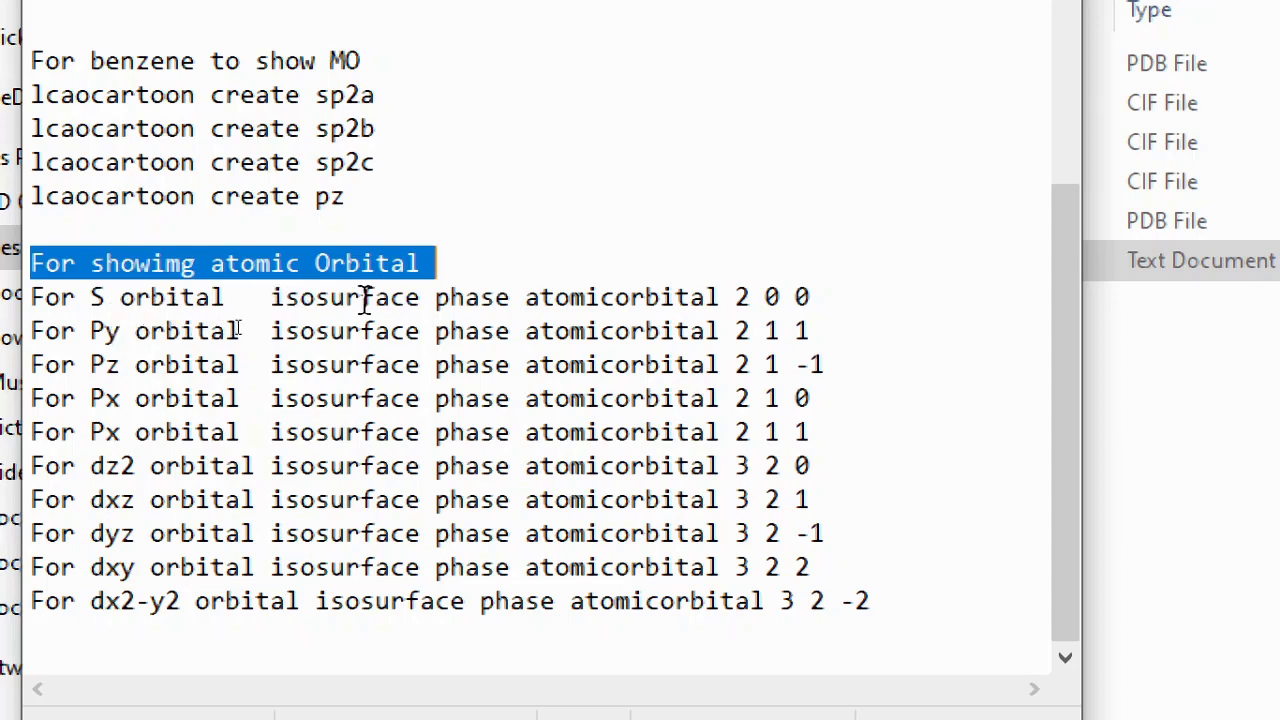
drag(270, 297, 730, 302)
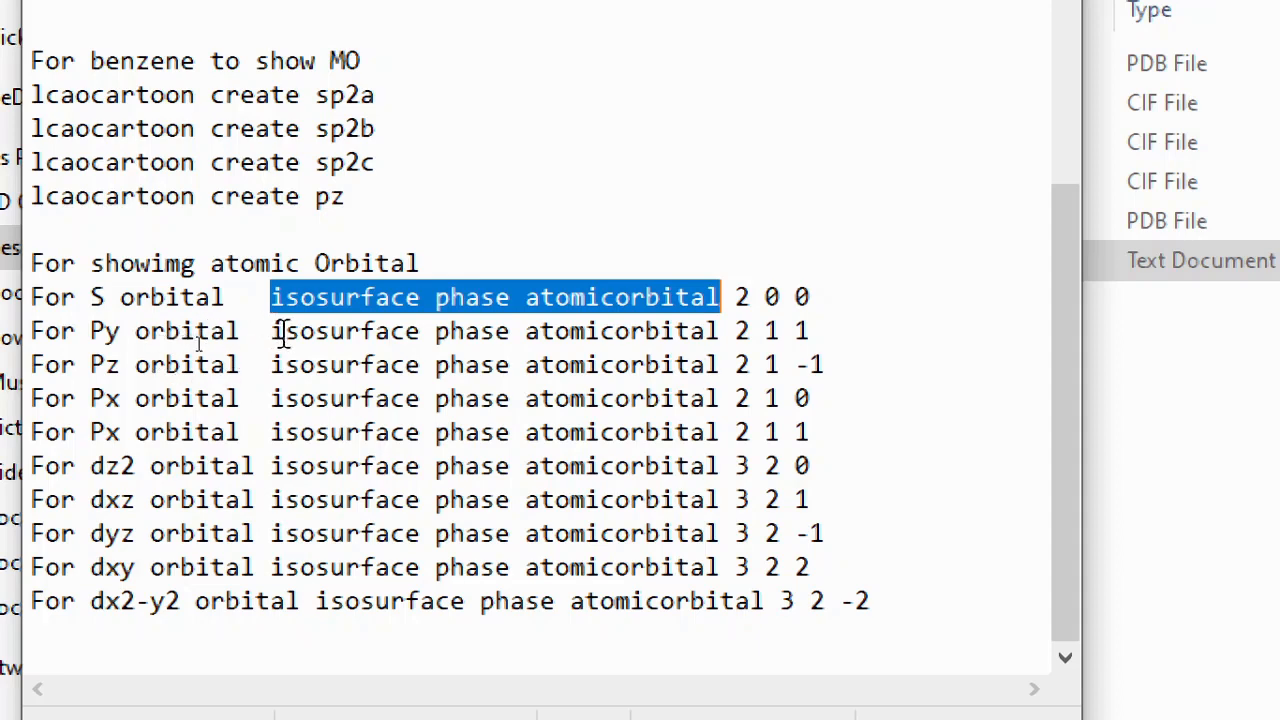
drag(272, 331, 829, 331)
key(ctrl+c)
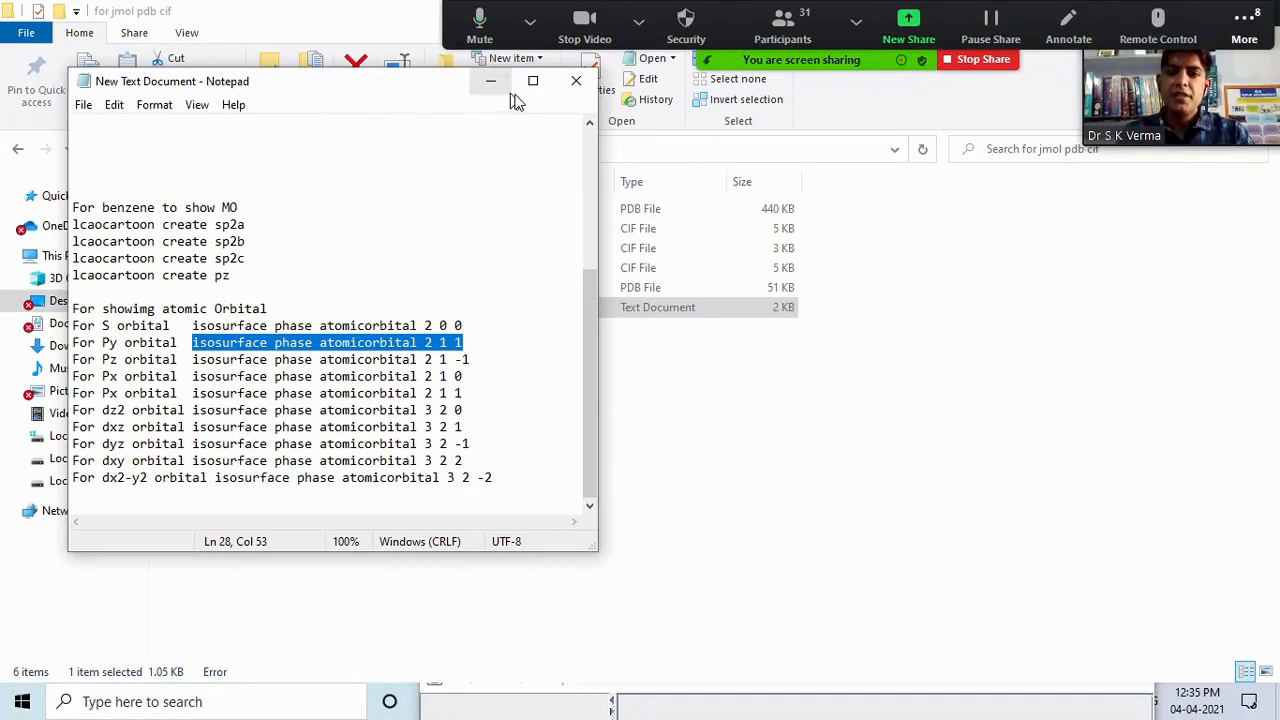
Minimize the notes and close the View/Combine/Close Spectra dialog covering the taskbar.
click(777, 712)
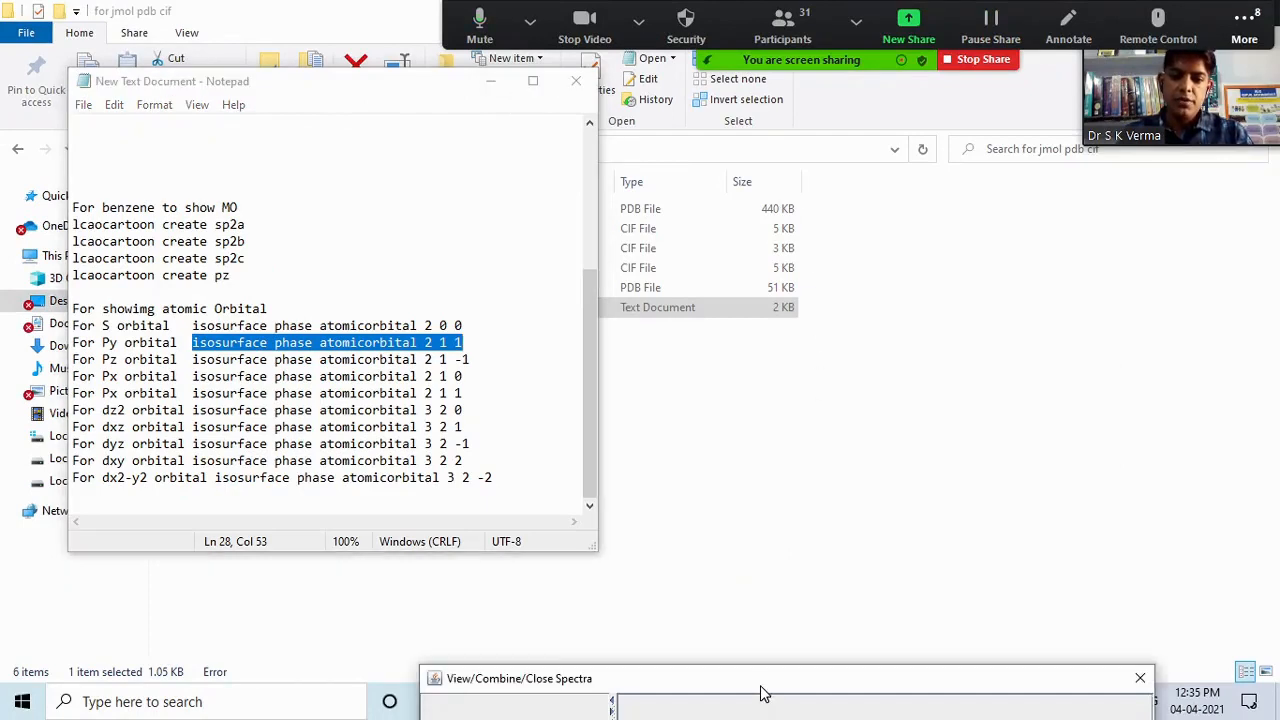
click(489, 82)
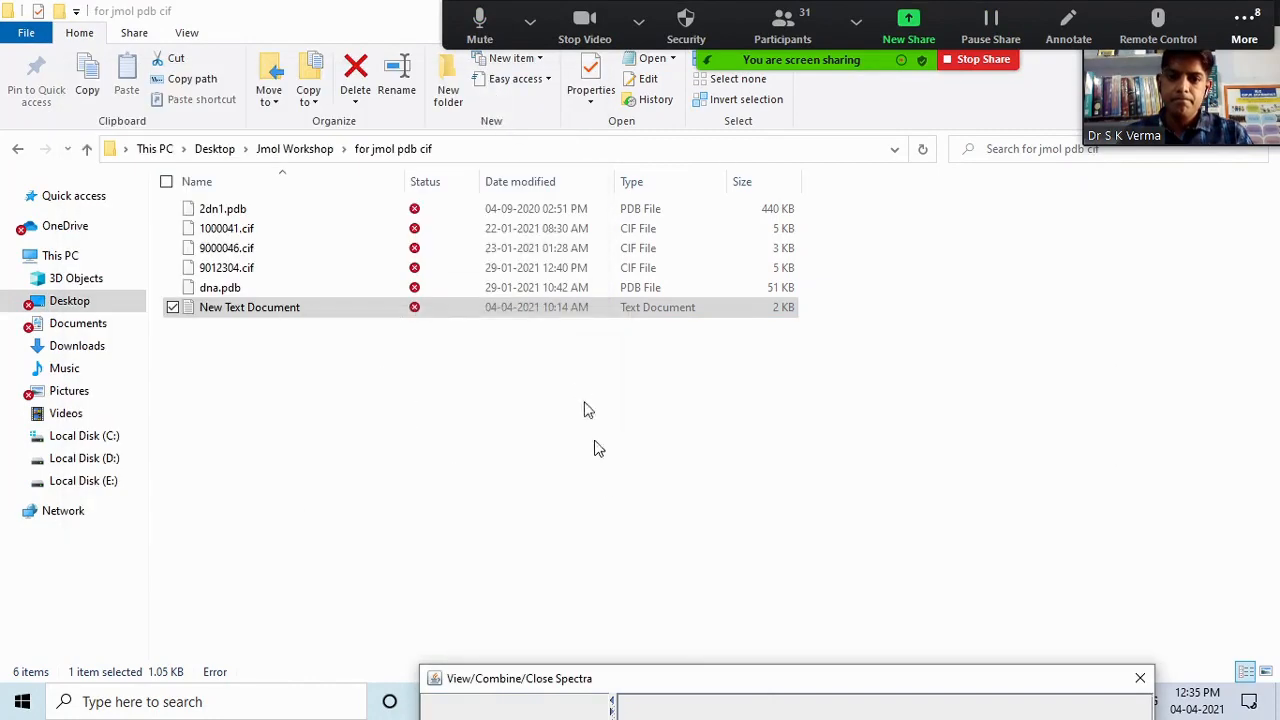
drag(677, 680, 417, 204)
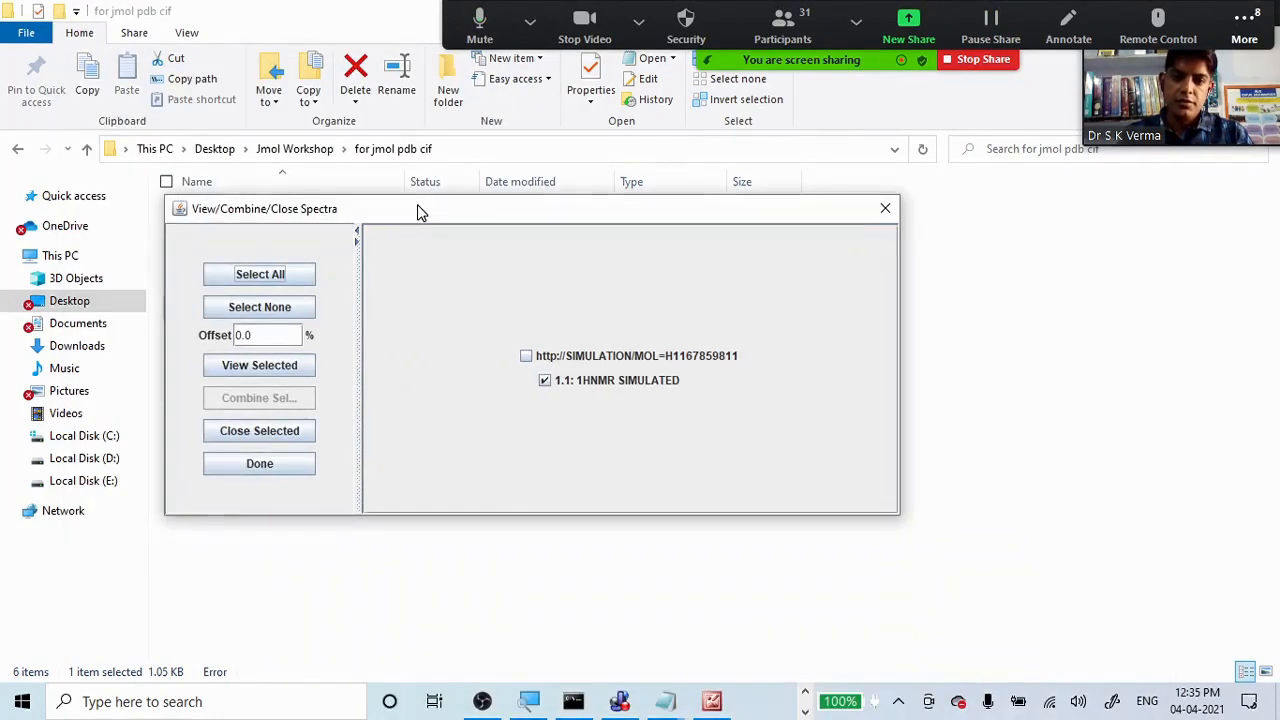
click(885, 212)
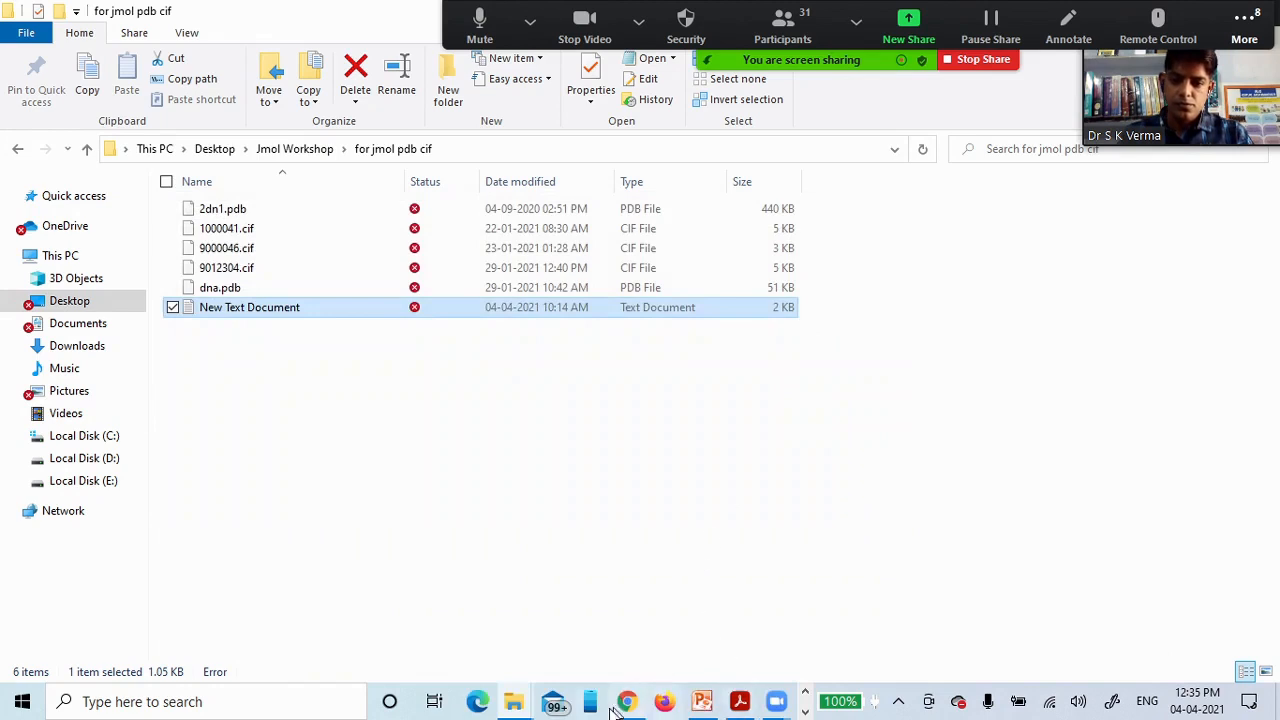
Switch back to Jmol and reposition the script console and the empty display window so both are accessible.
click(806, 696)
click(806, 710)
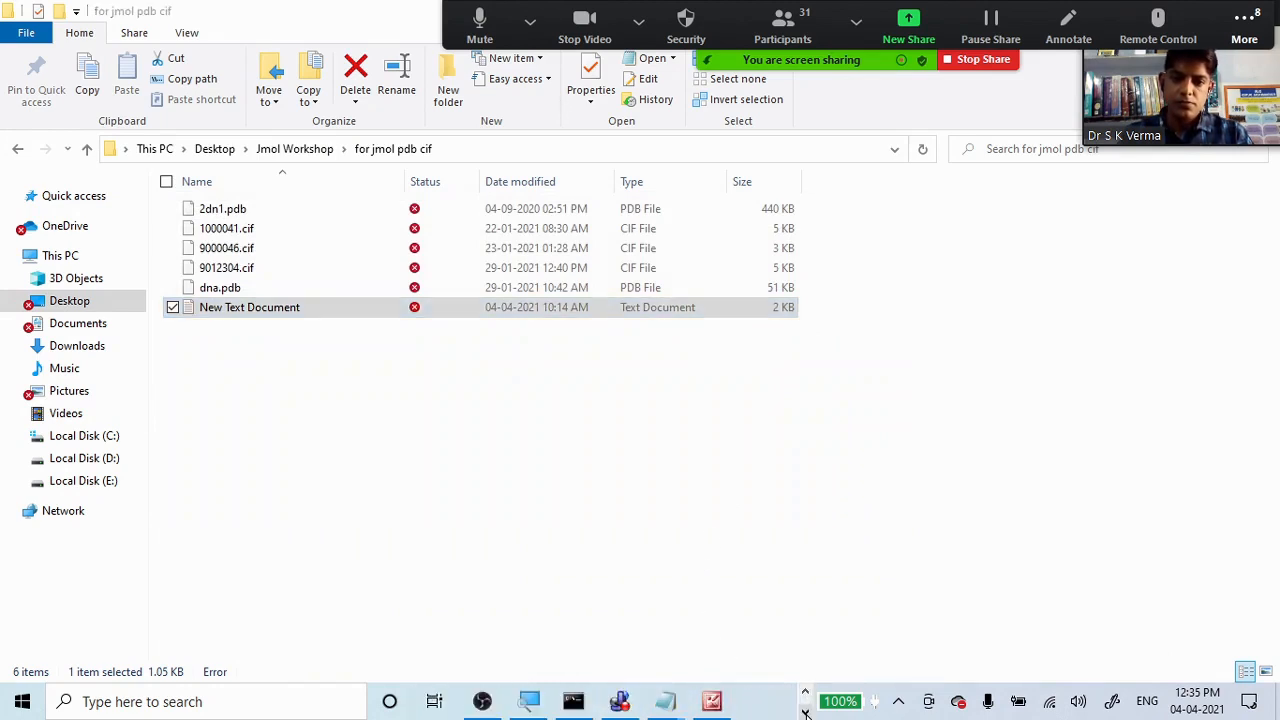
click(624, 703)
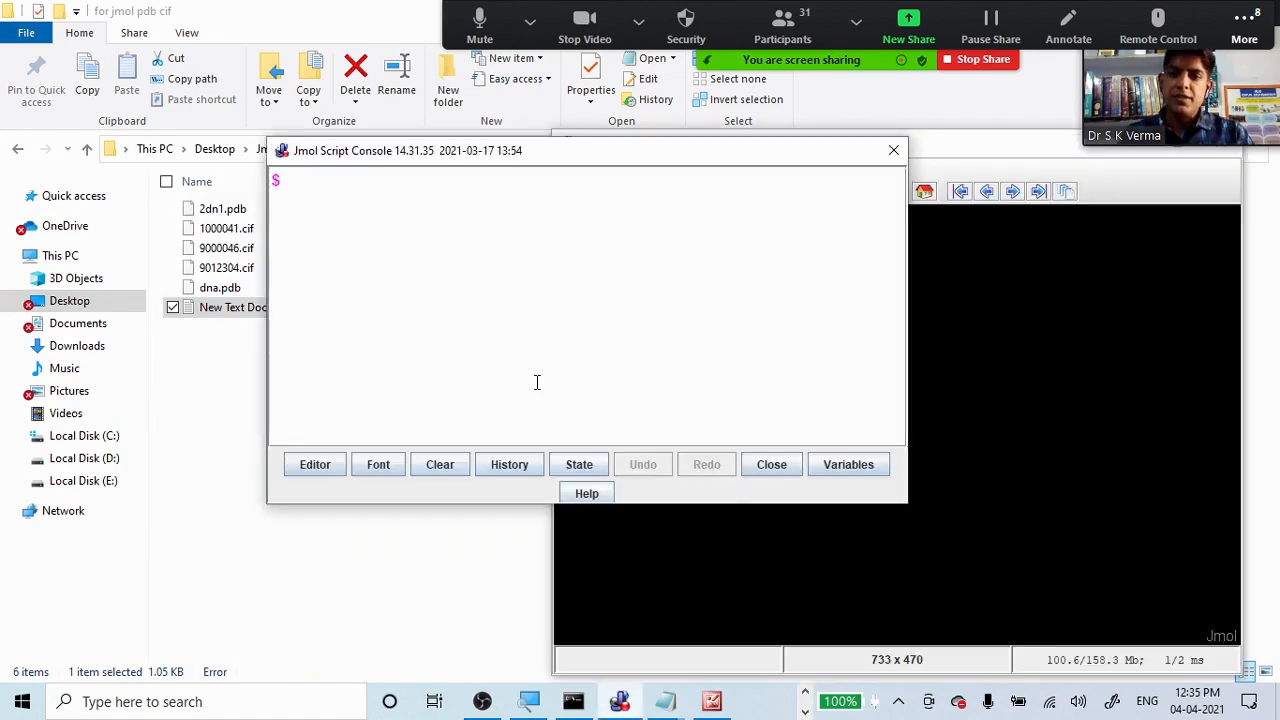
drag(521, 152, 382, 140)
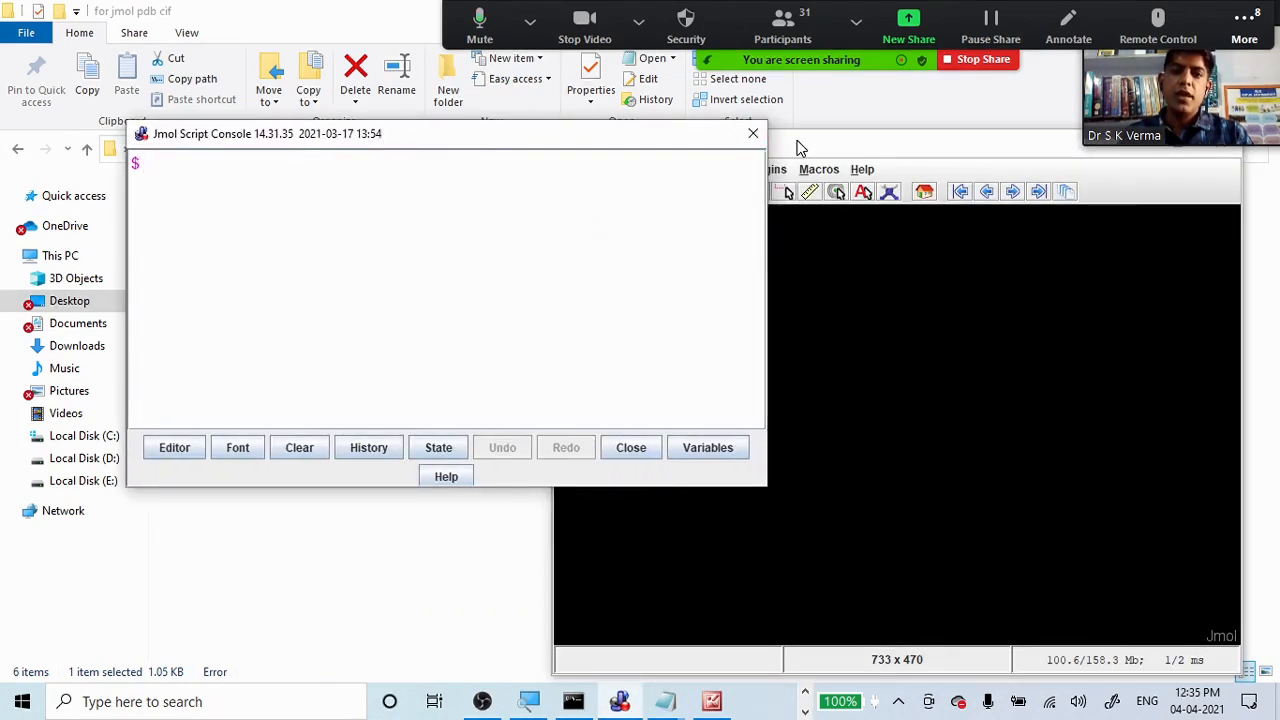
drag(837, 149, 792, 89)
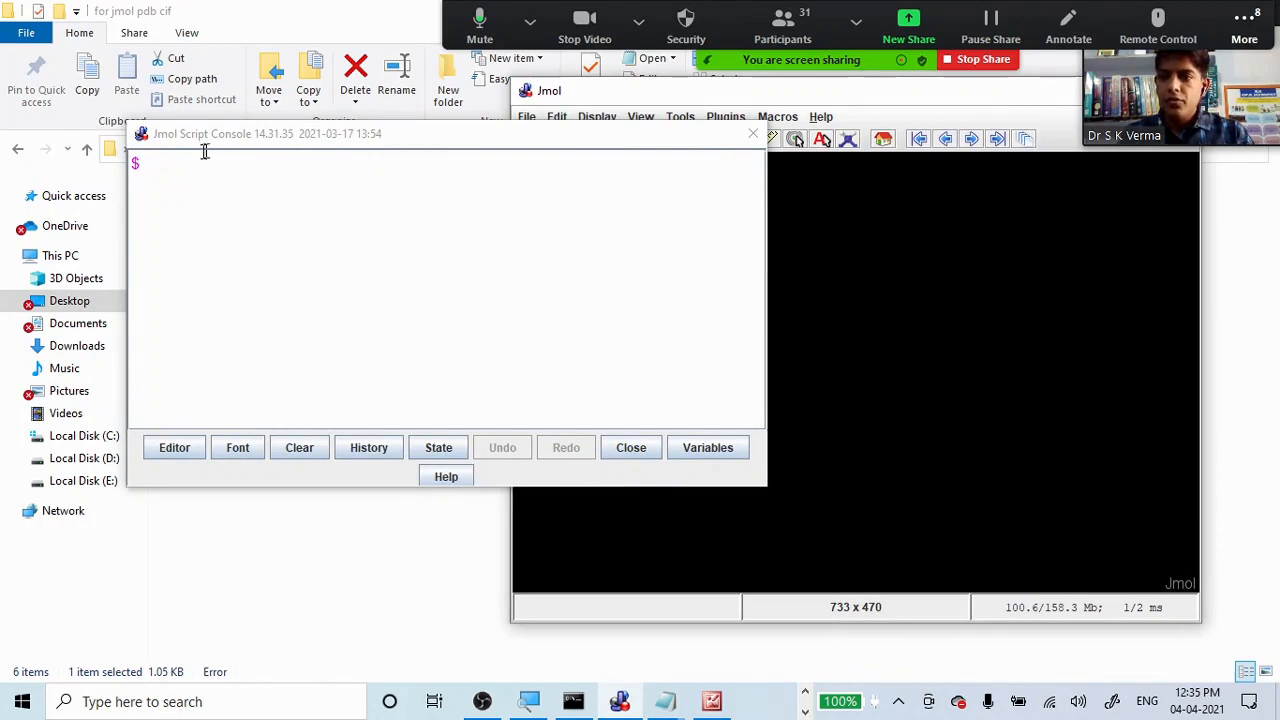
Run isosurface phase atomicorbital 2 1 1 in the script console, move the console clear of the display, and rotate the orbital.
click(173, 162)
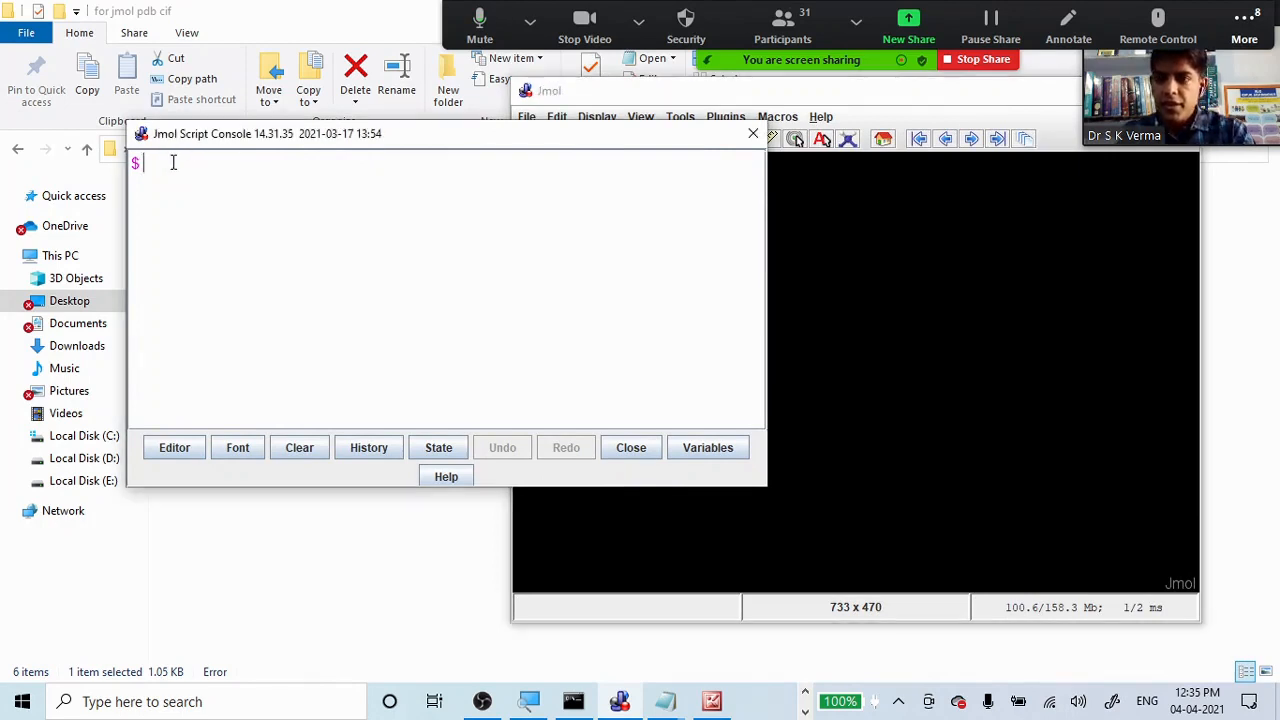
key(ctrl+v)
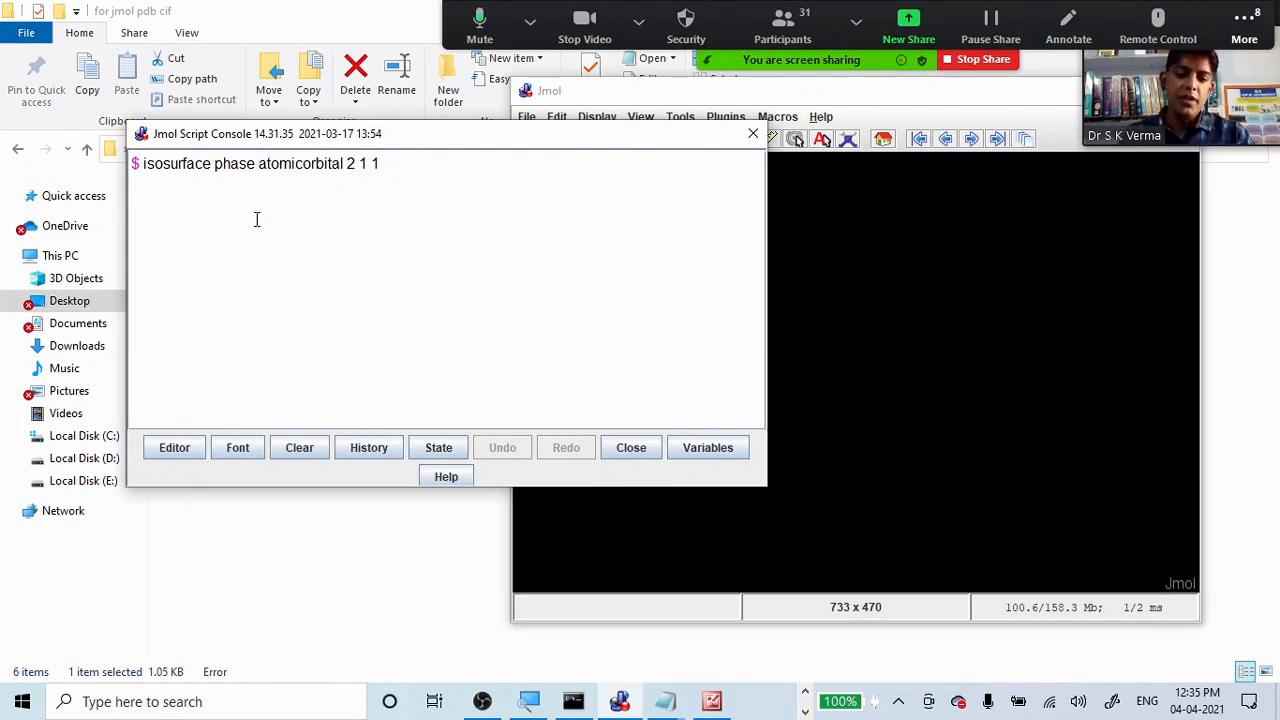
key(Return)
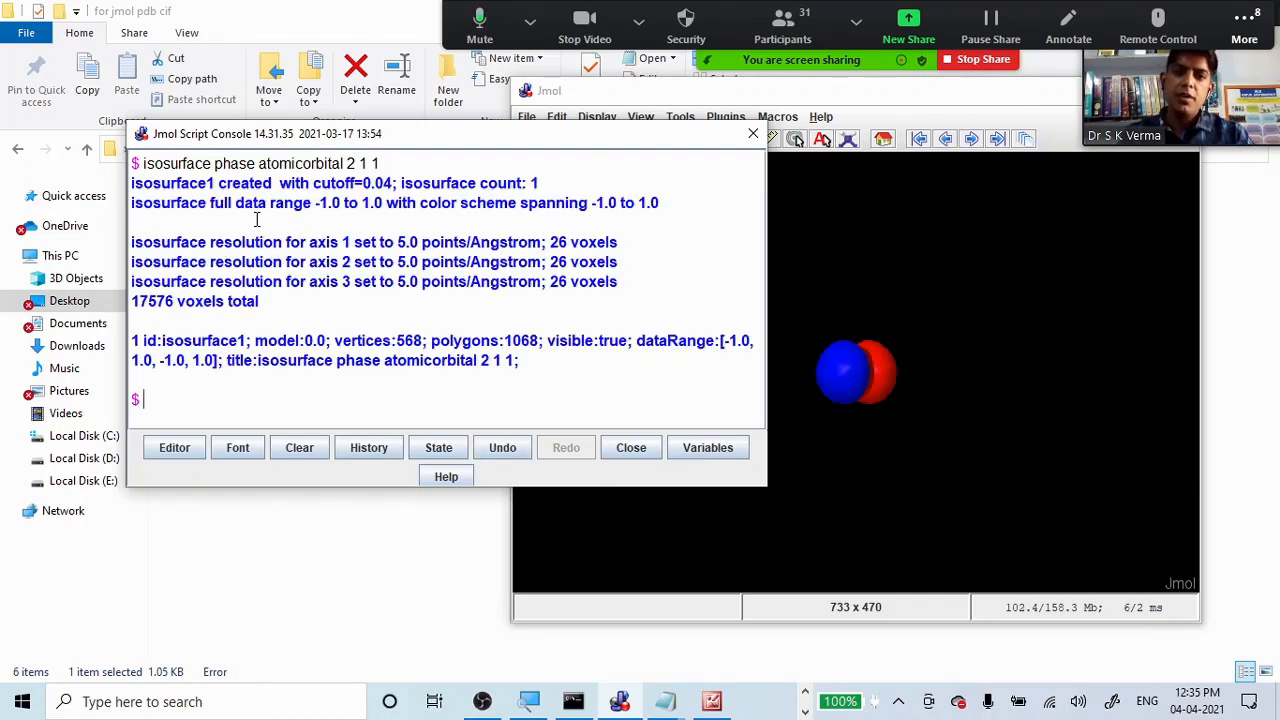
drag(370, 140, 249, 160)
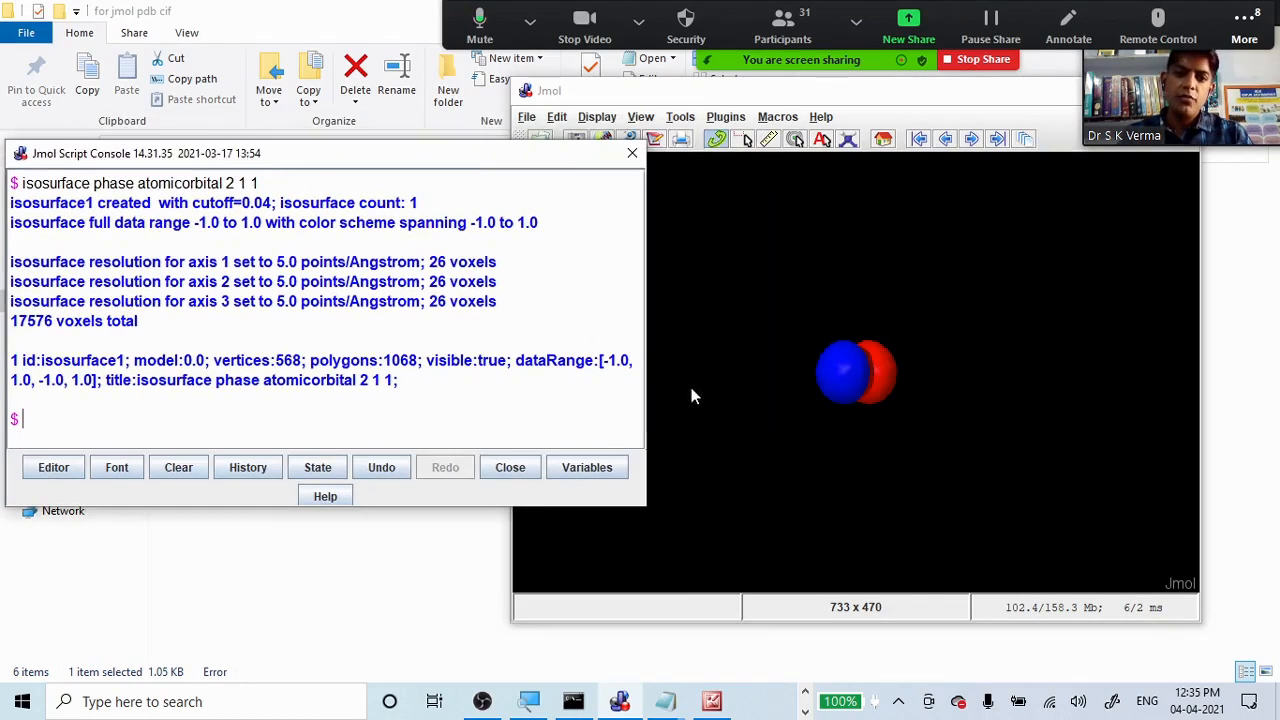
drag(870, 420, 838, 356)
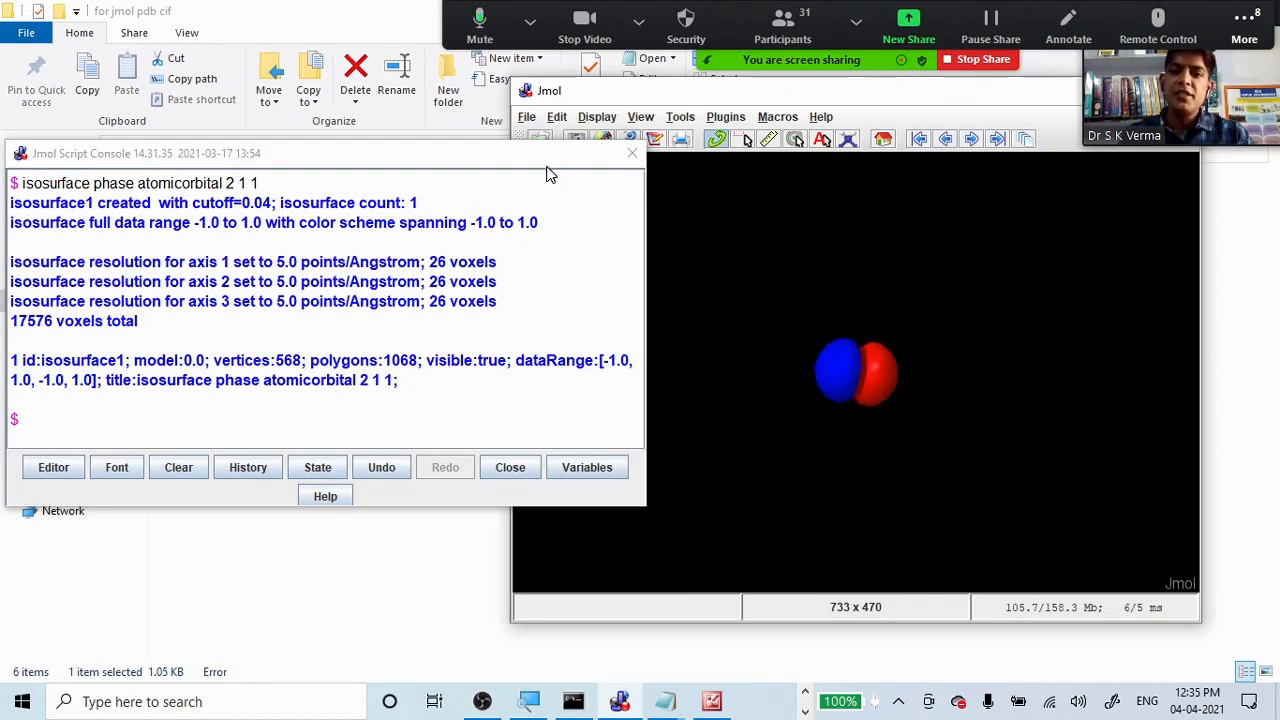
drag(543, 162, 406, 152)
drag(738, 282, 719, 280)
Show the axes to examine the orbital's orientation, hide them again, and bring the script console back into full view.
click(595, 117)
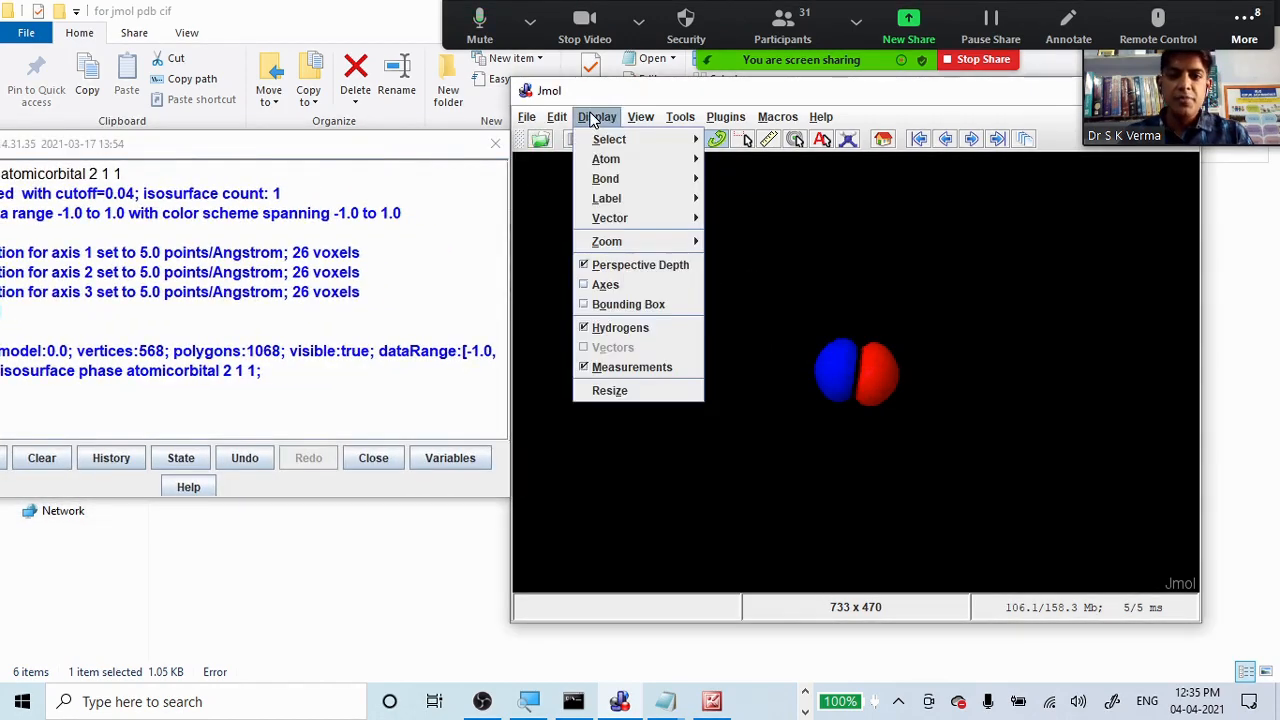
click(611, 287)
drag(969, 424, 935, 434)
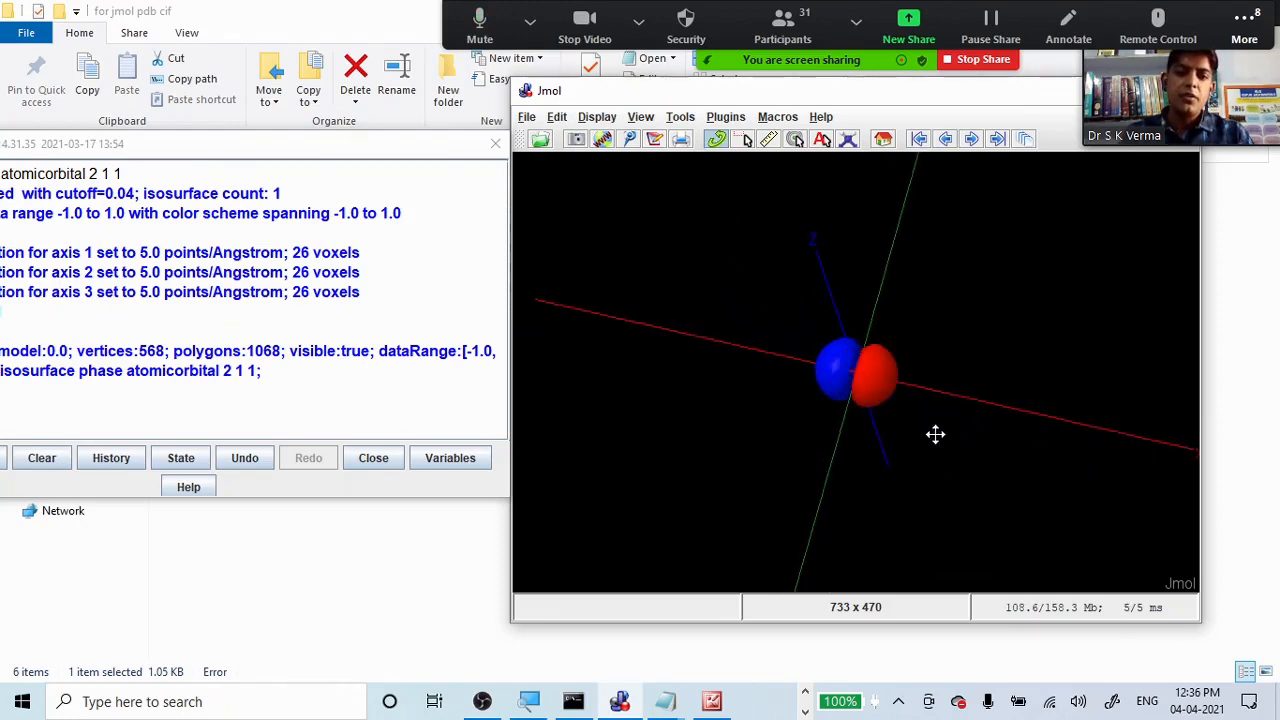
click(597, 117)
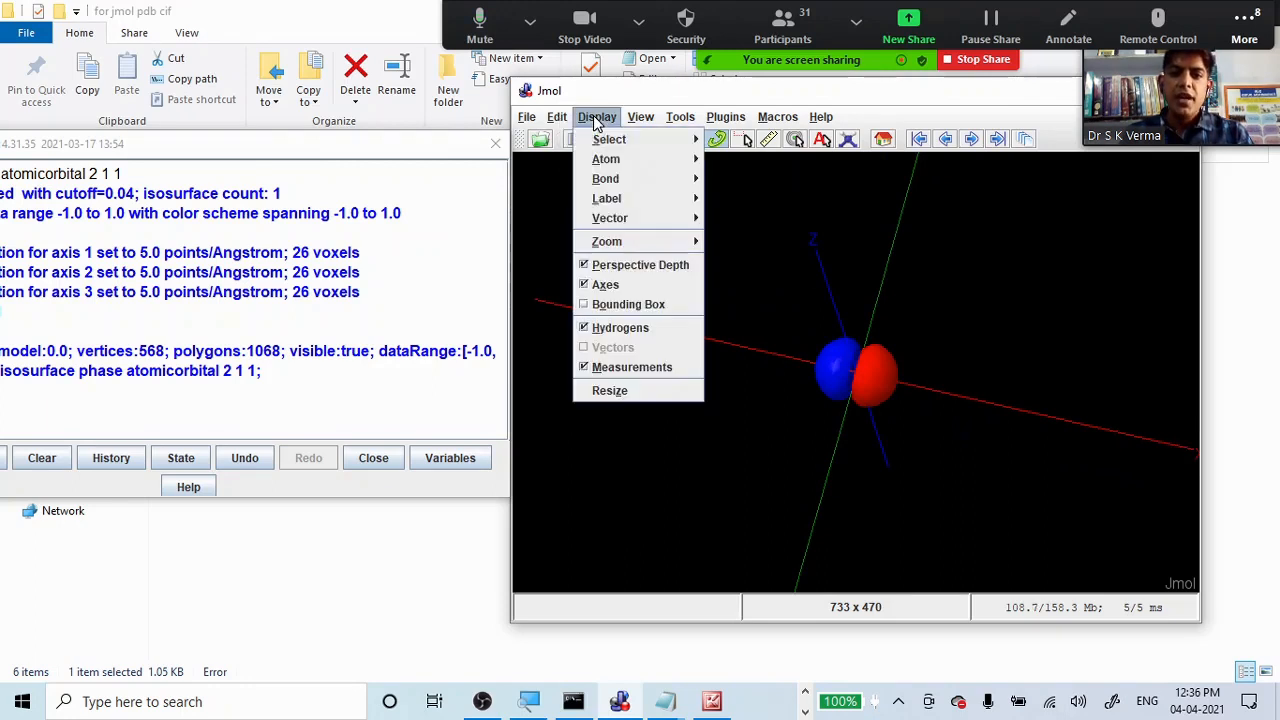
click(590, 285)
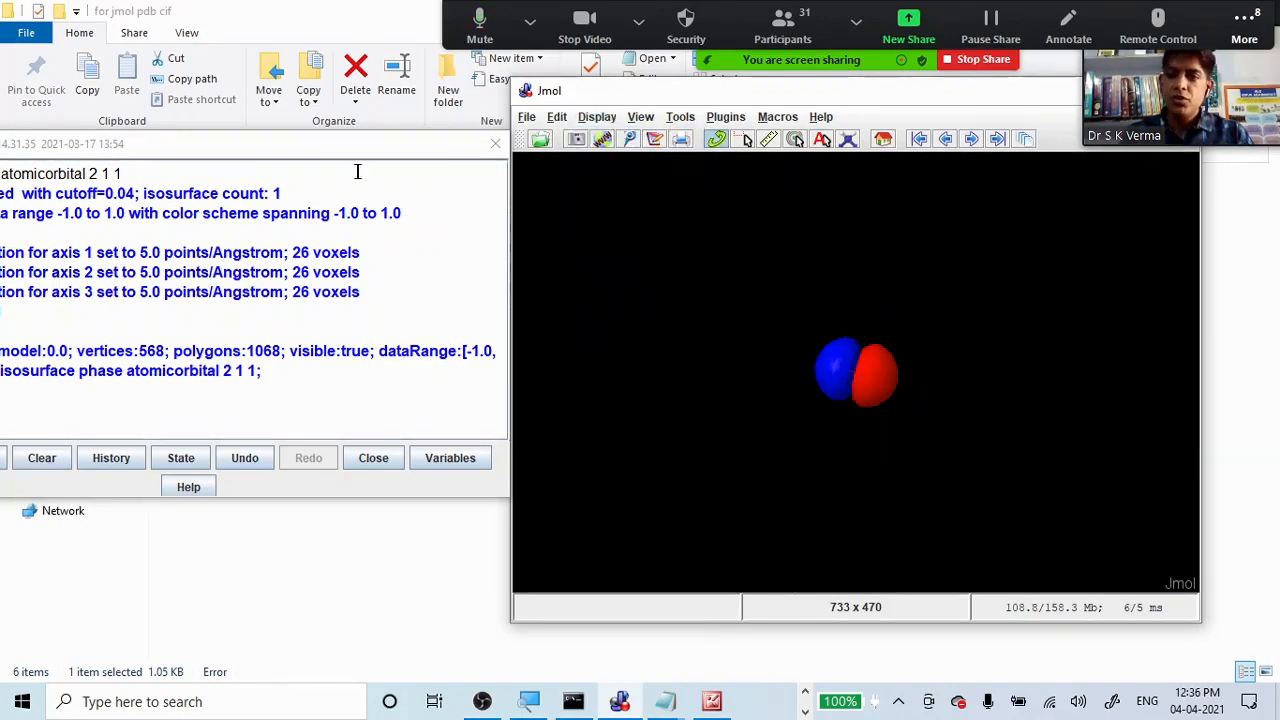
drag(317, 143, 578, 146)
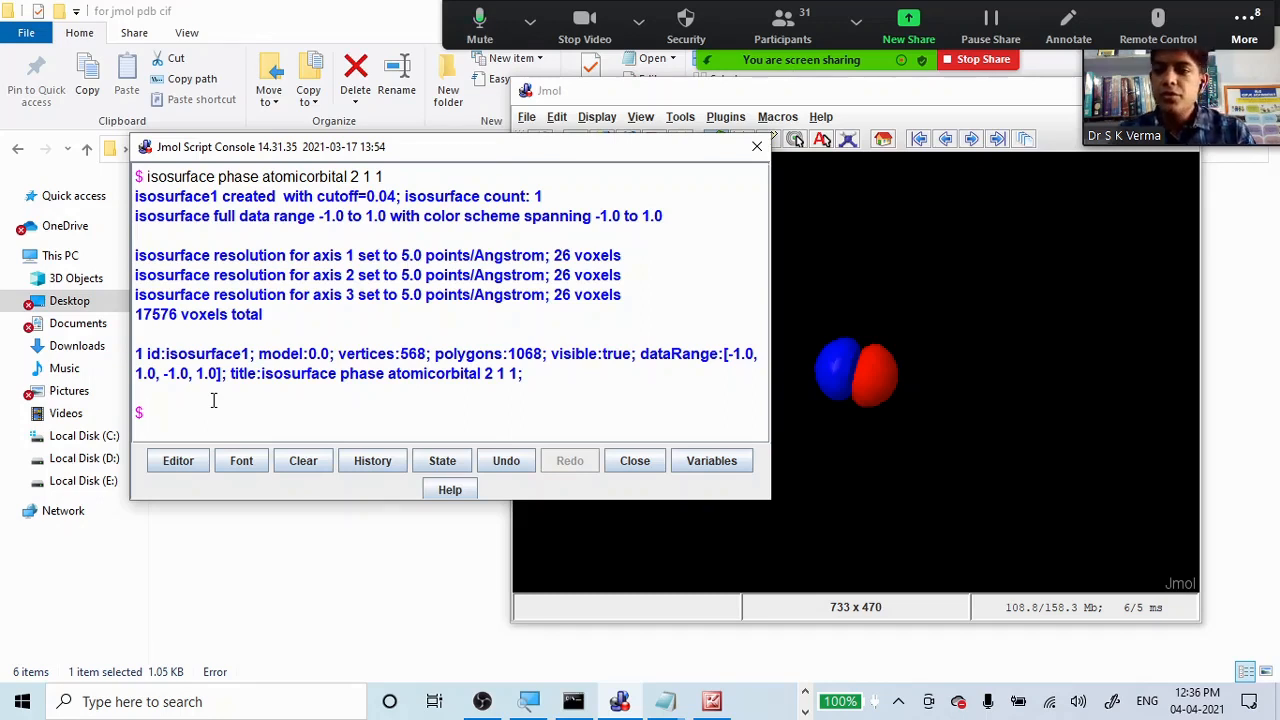
Run isosurface phase atomicorbital 2 1 0 in the script console, dismiss the meeting alert, and rotate the orbital with the console moved aside.
key(Up)
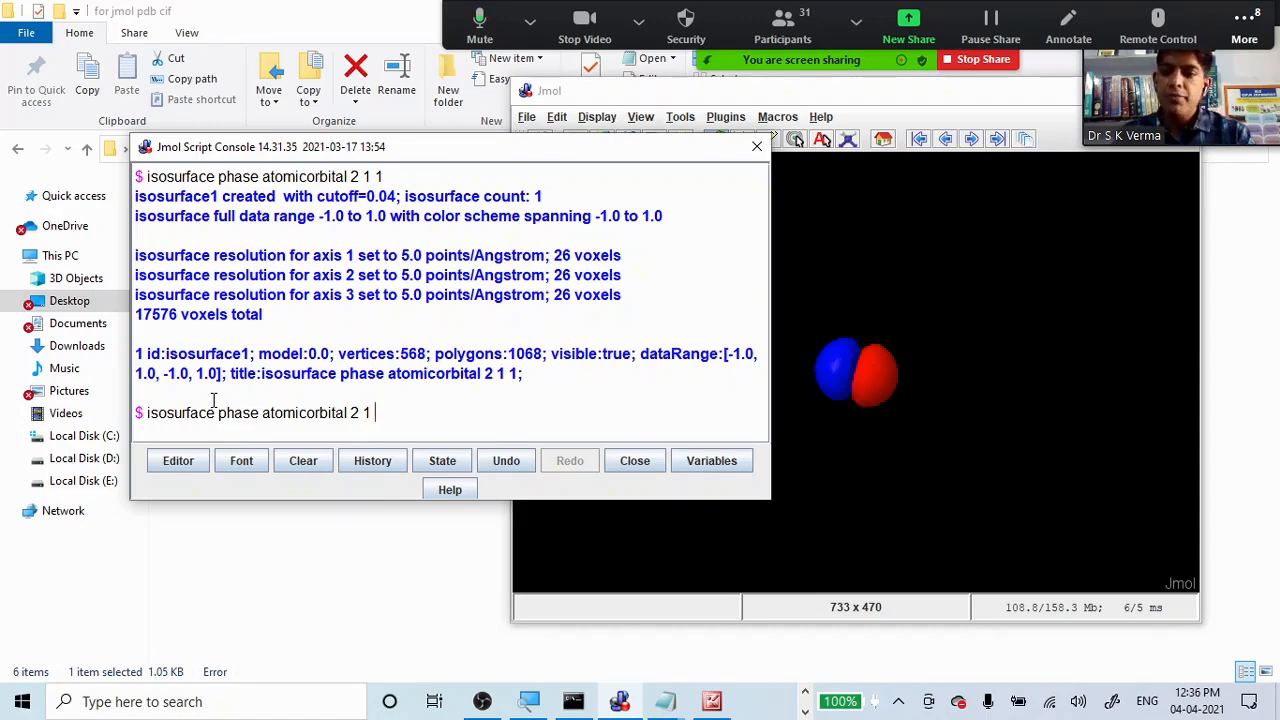
text(0)
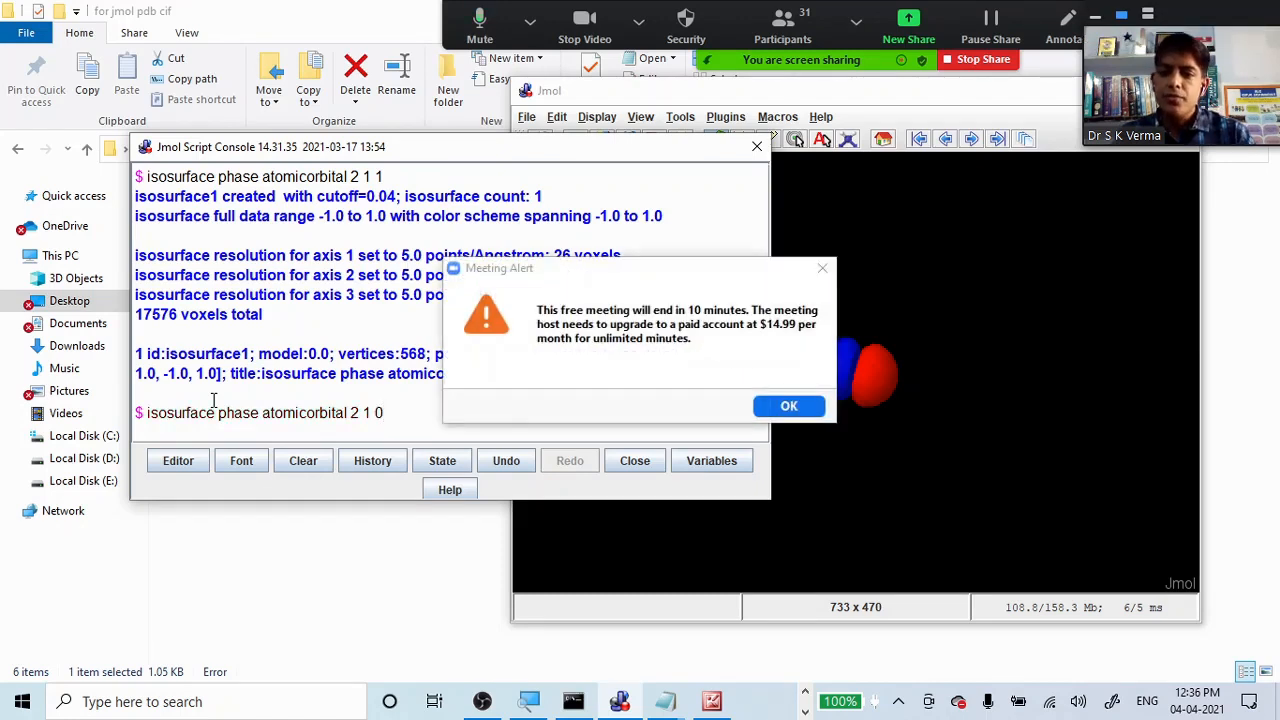
click(807, 407)
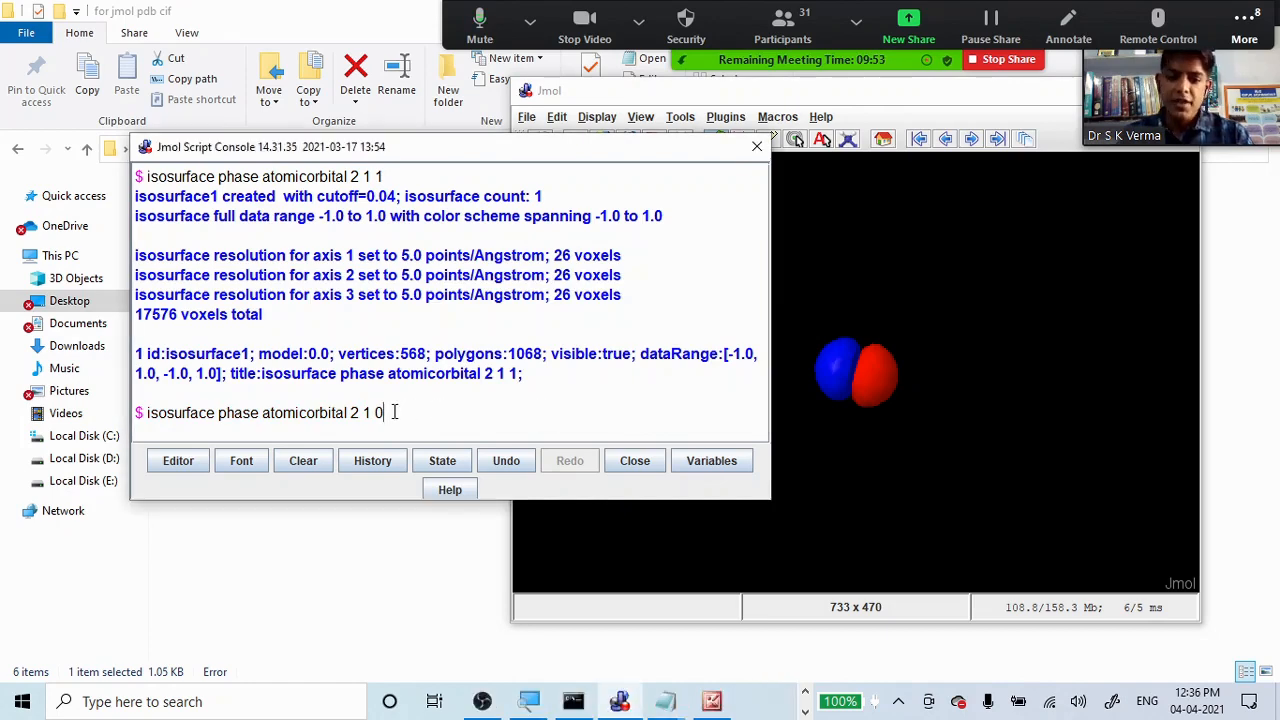
key(Return)
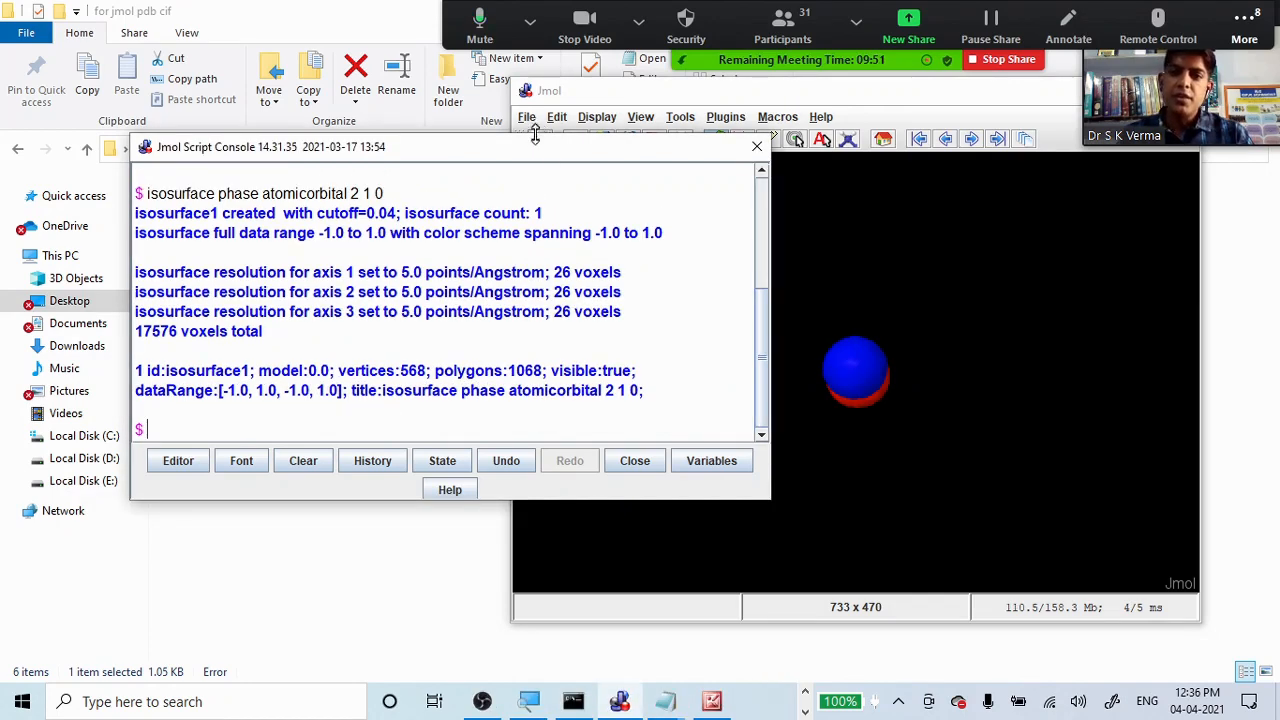
drag(541, 149, 360, 185)
drag(749, 363, 678, 325)
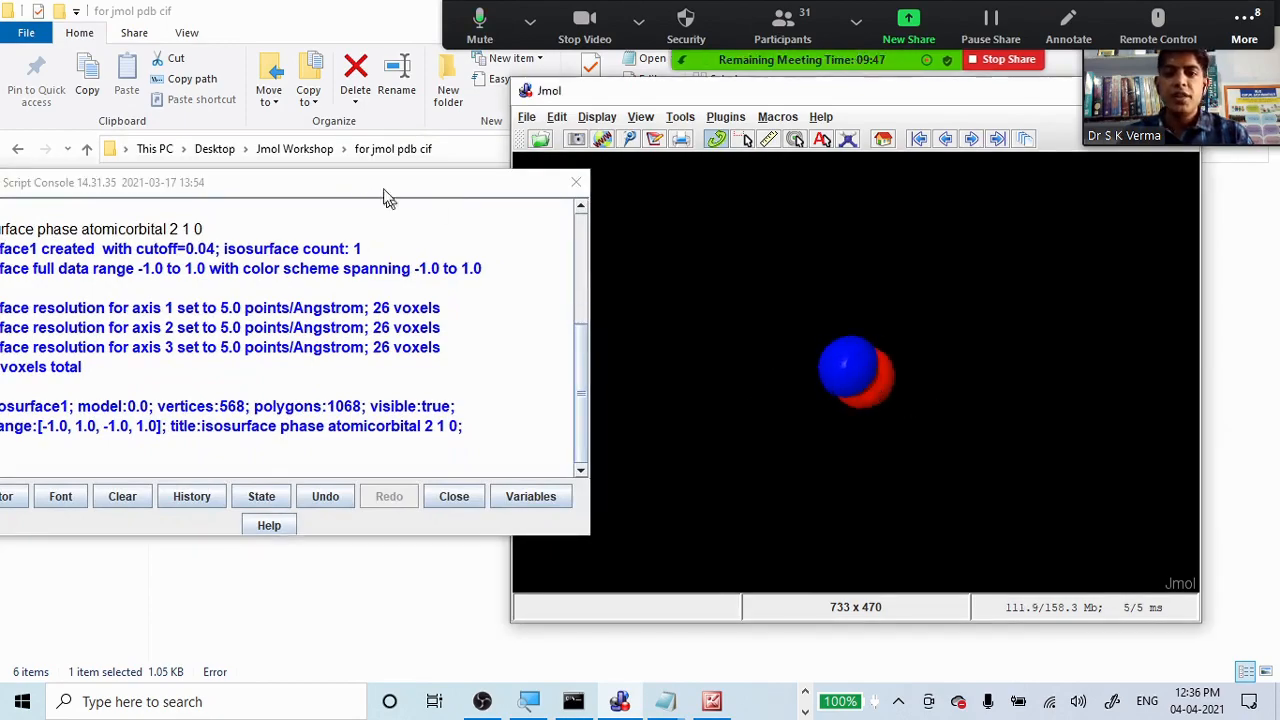
drag(371, 183, 548, 193)
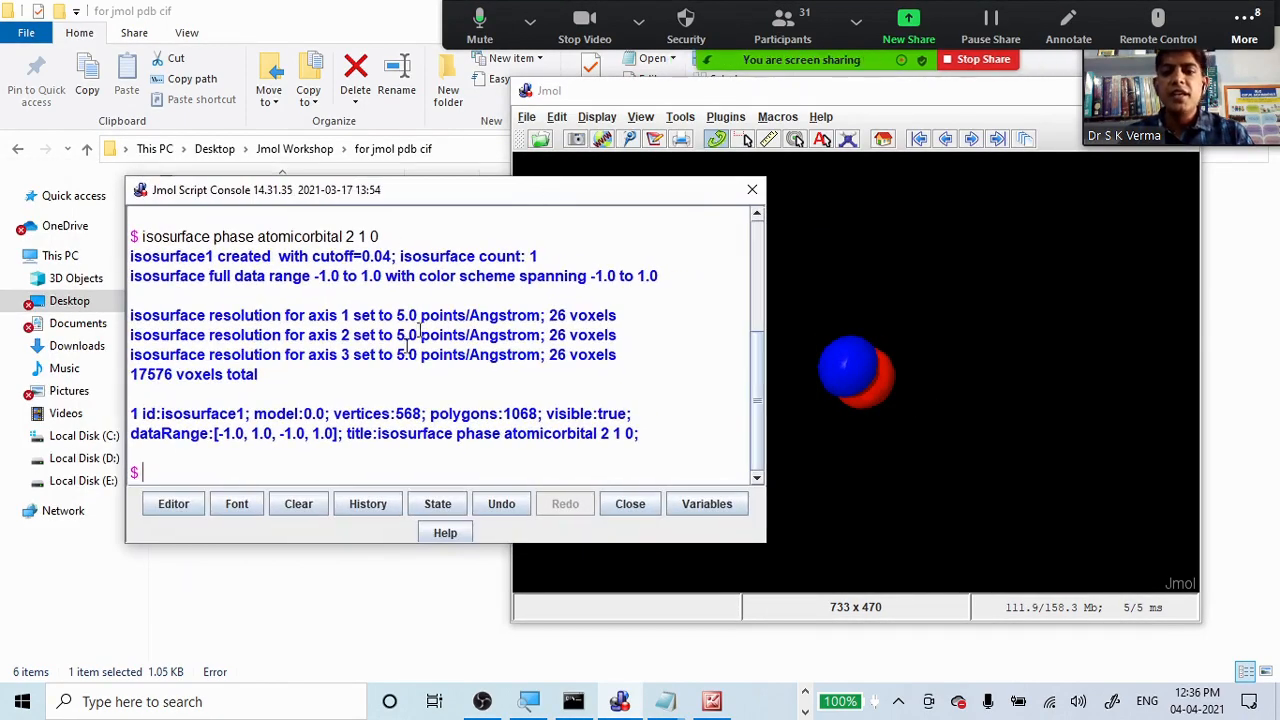
Close the duplicate notes window and copy the dz2 orbital command, isosurface phase atomicorbital 3 2 0, from the remaining notes.
click(665, 701)
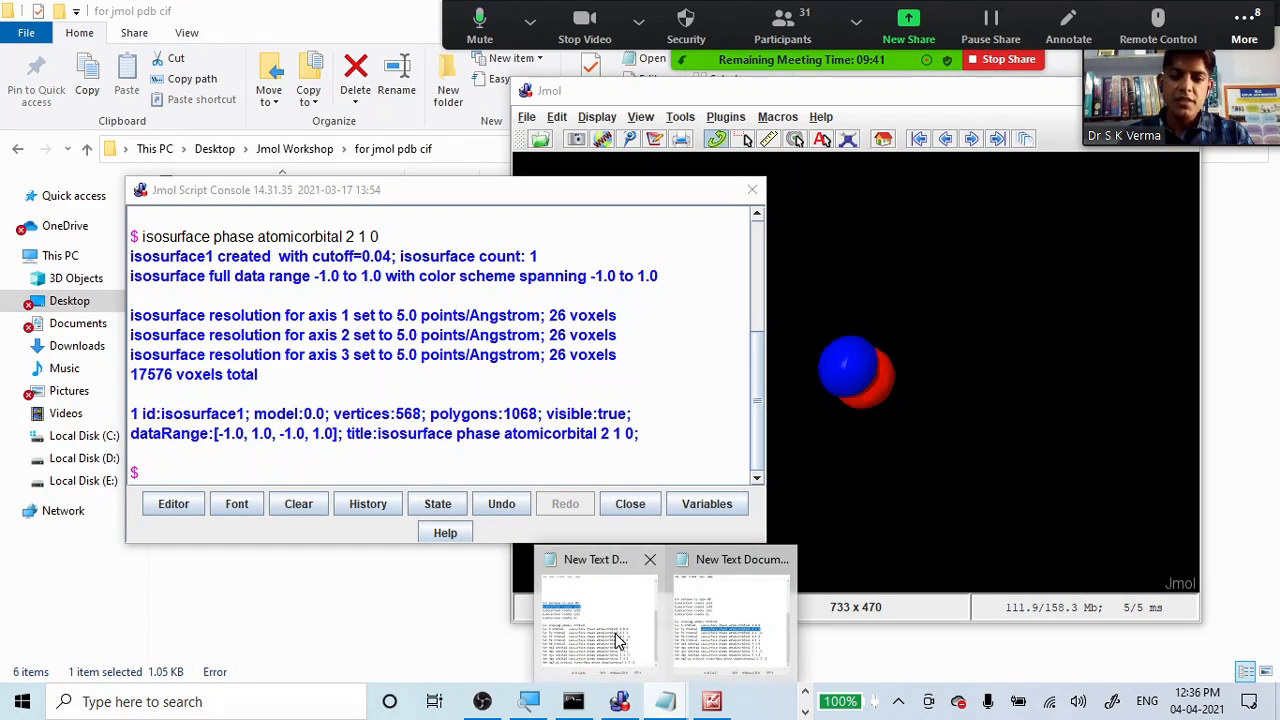
click(650, 560)
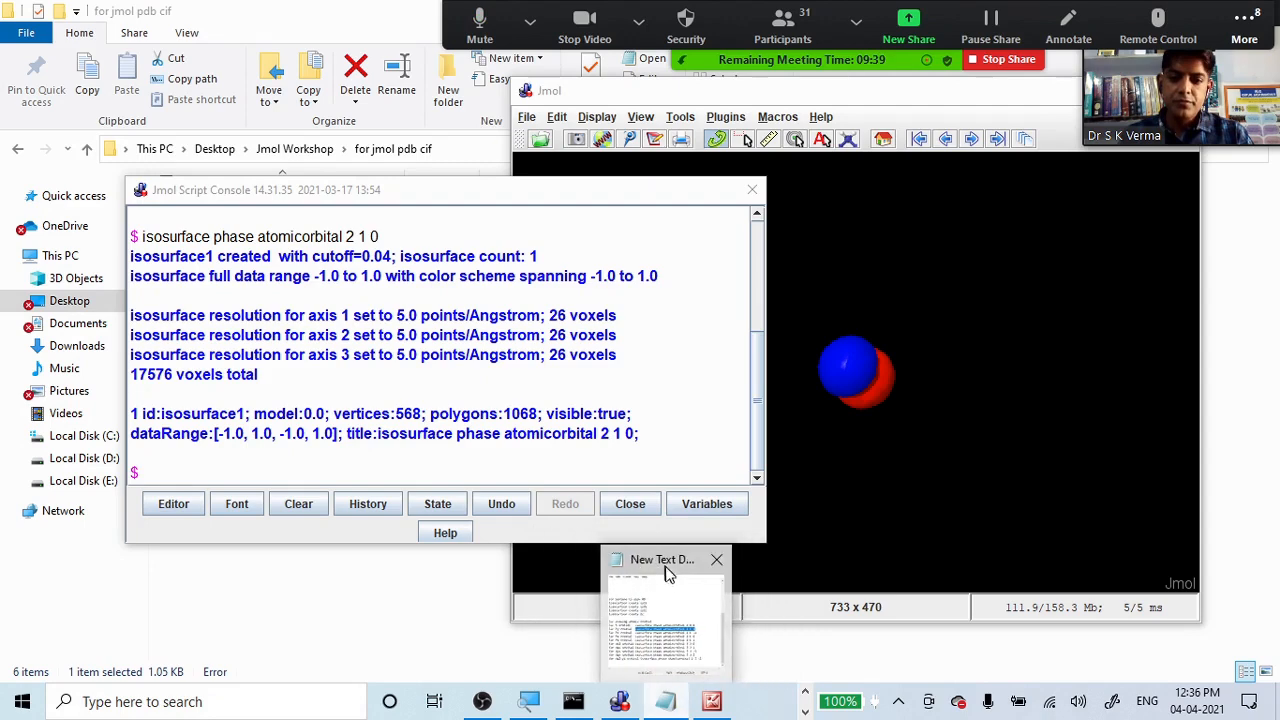
click(674, 580)
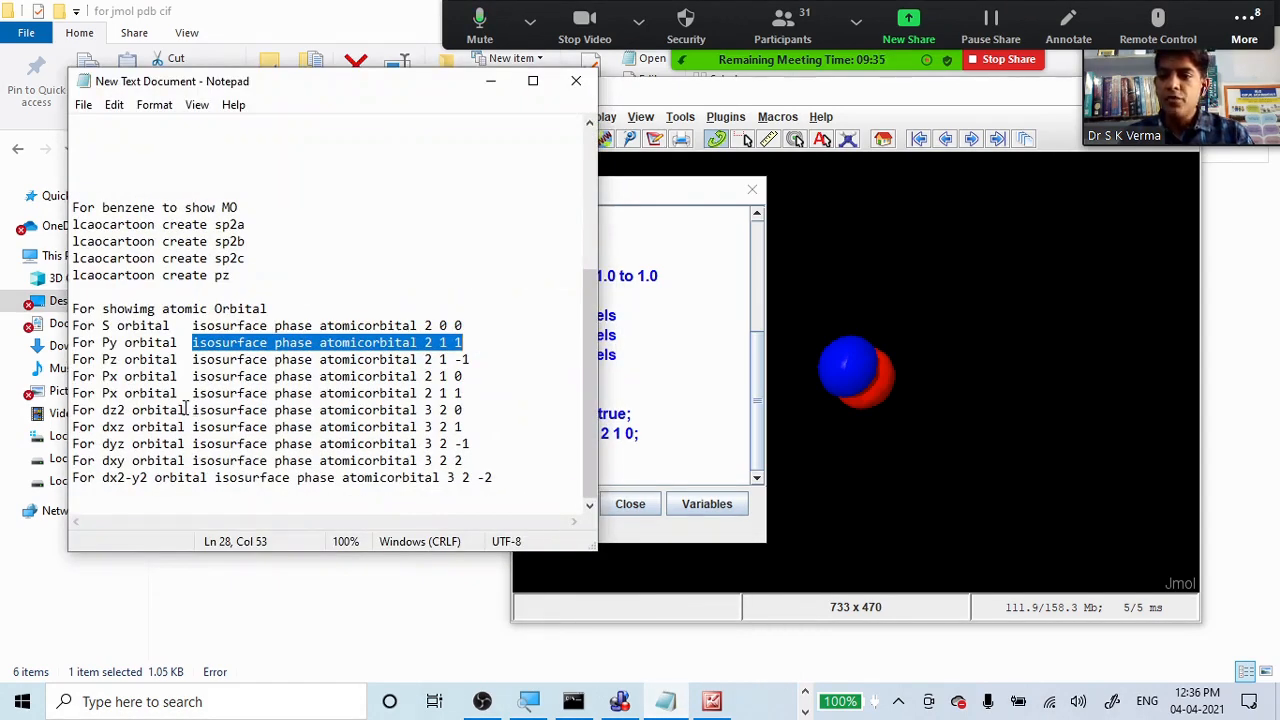
drag(192, 410, 467, 412)
key(ctrl+c)
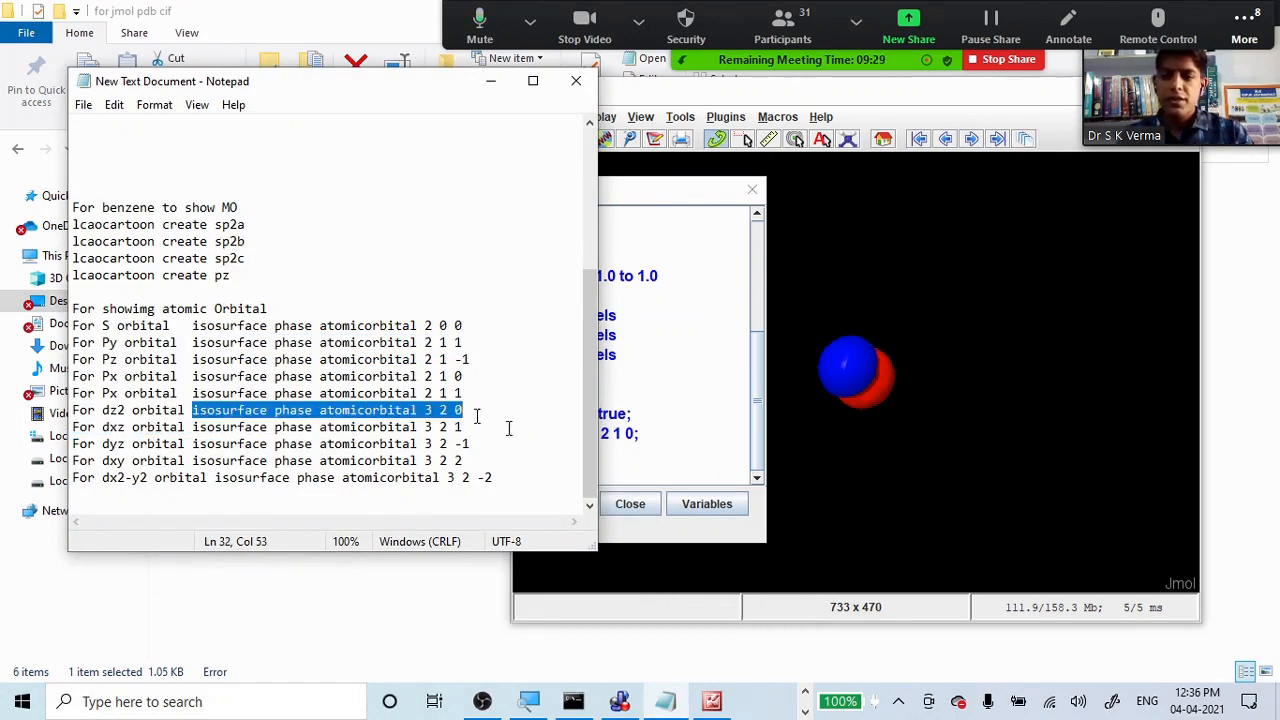
click(500, 85)
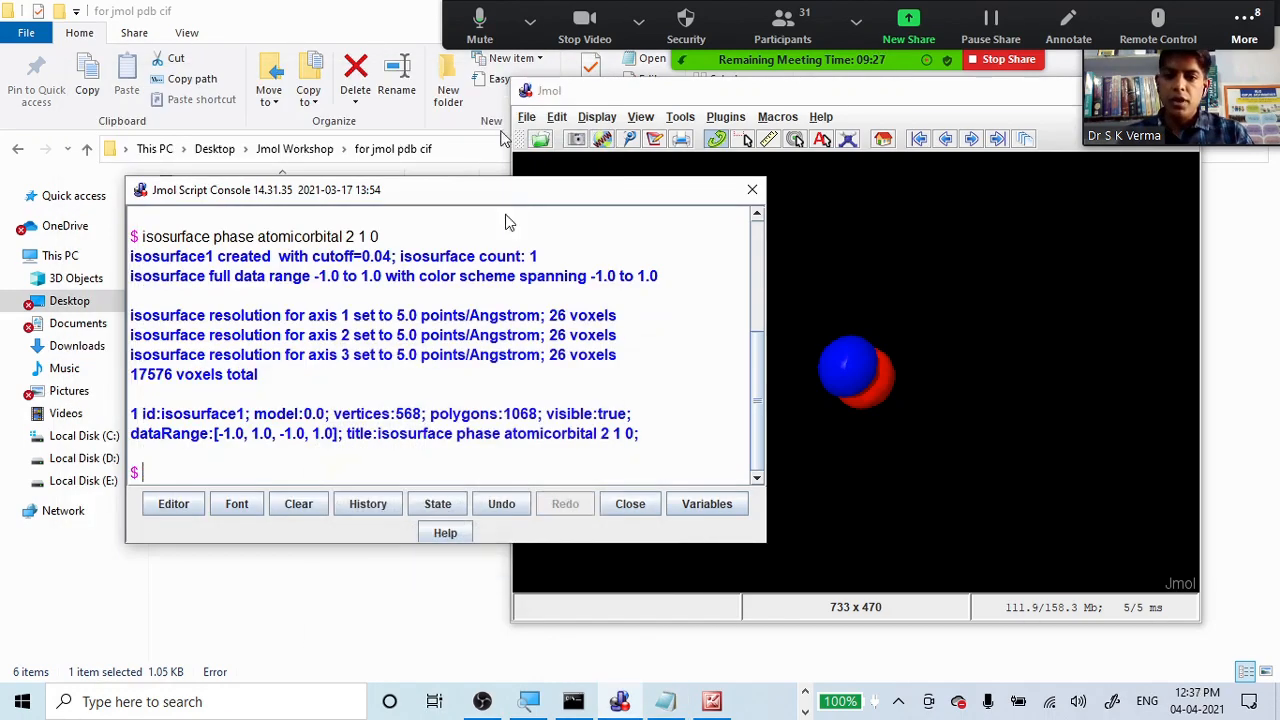
Run the copied isosurface phase atomicorbital 3 2 0 command in the Jmol script console, uncover the display, and rotate the orbital.
key(ctrl+v)
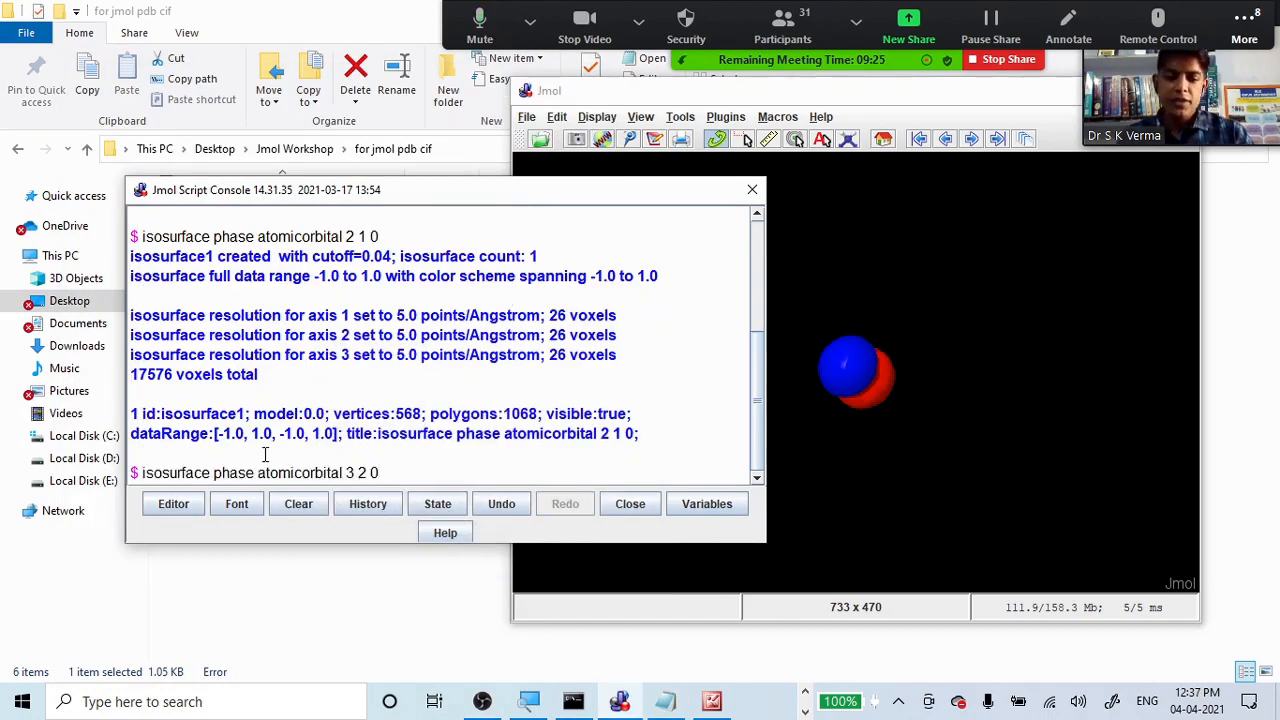
key(Return)
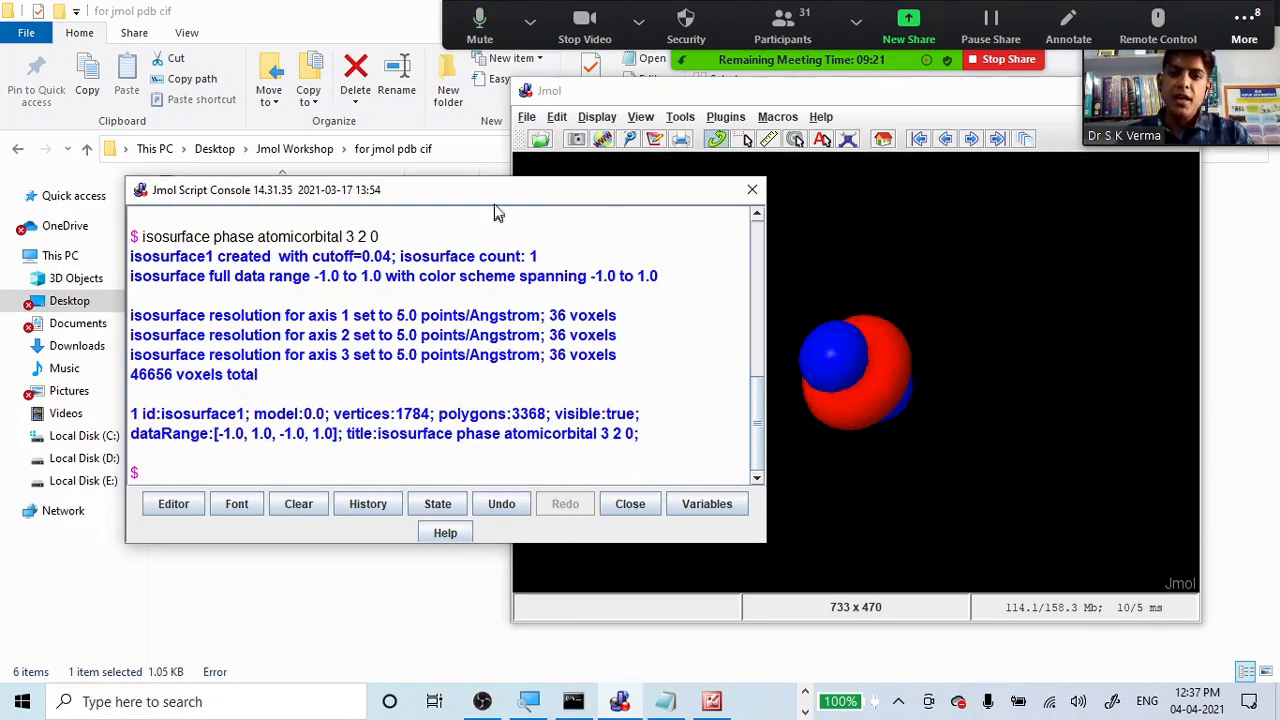
drag(489, 191, 325, 183)
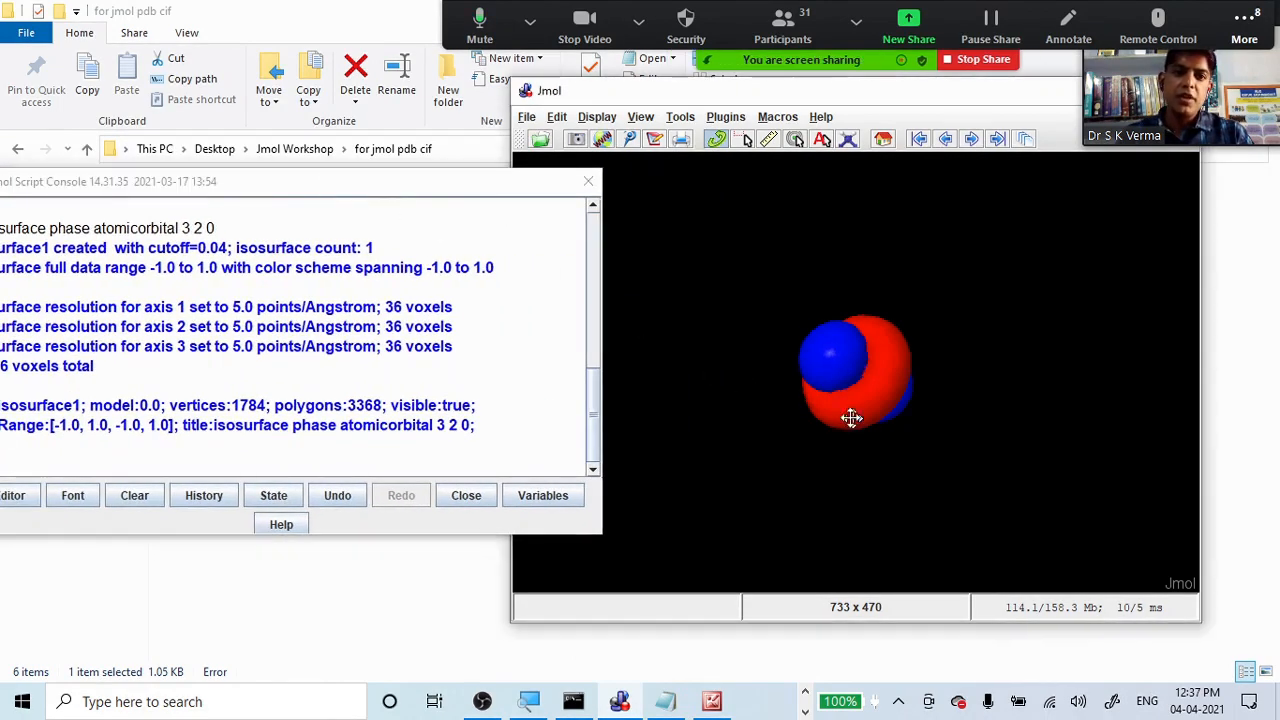
drag(851, 418, 939, 236)
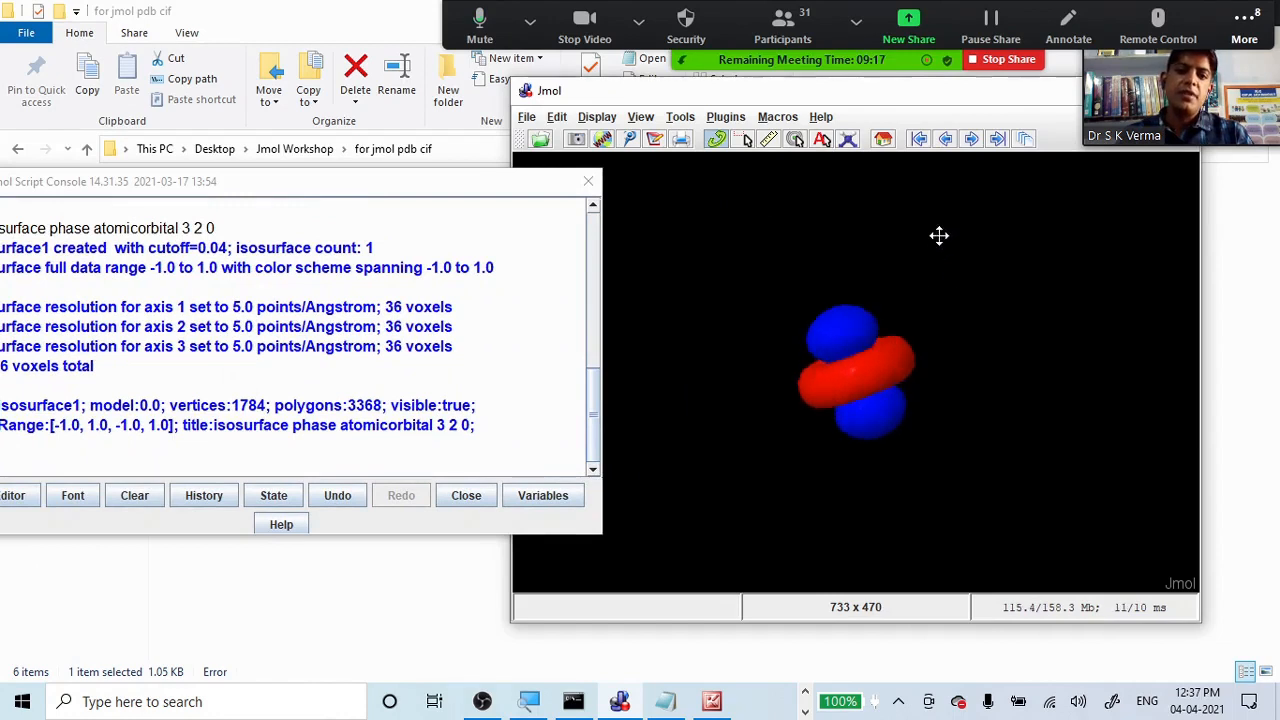
Show the axes around the dz2 orbital, then rotate and zoom the model to examine its orientation.
click(597, 117)
click(606, 284)
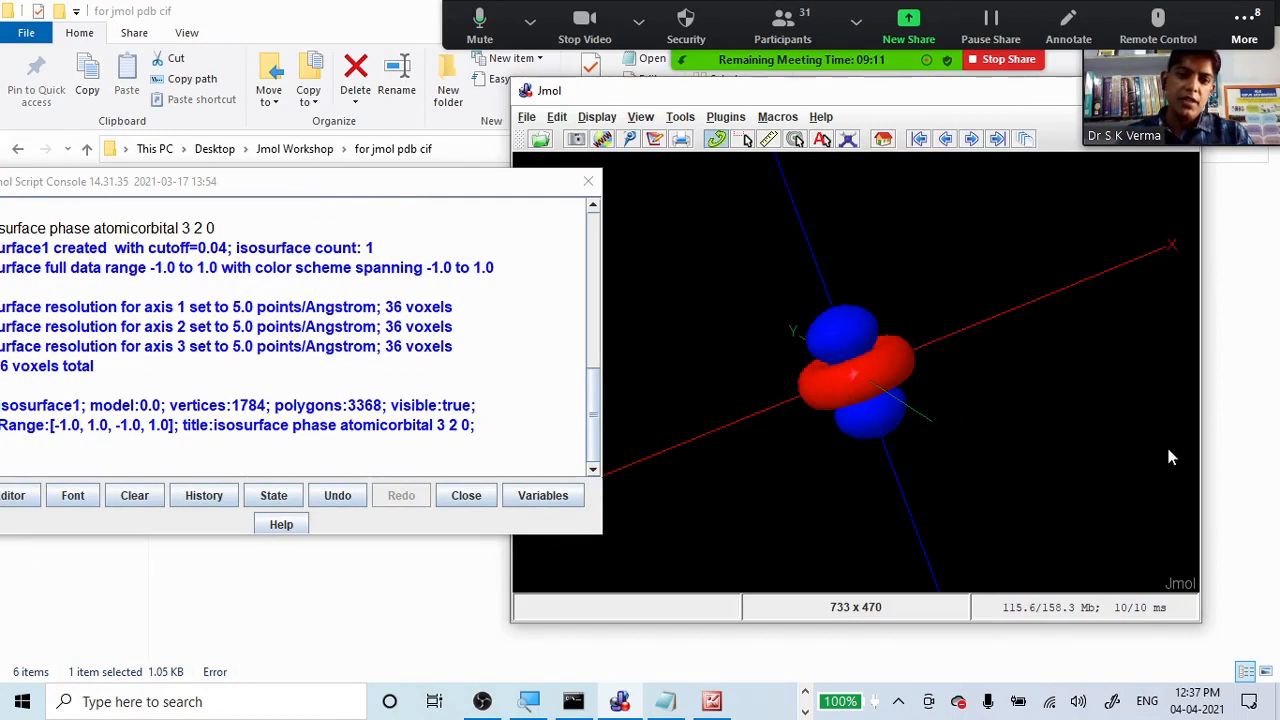
mouse_move(1169, 451)
mouse_down()
mouse_move(1149, 409)
mouse_move(1096, 401)
mouse_move(1089, 463)
mouse_move(1145, 448)
mouse_up()
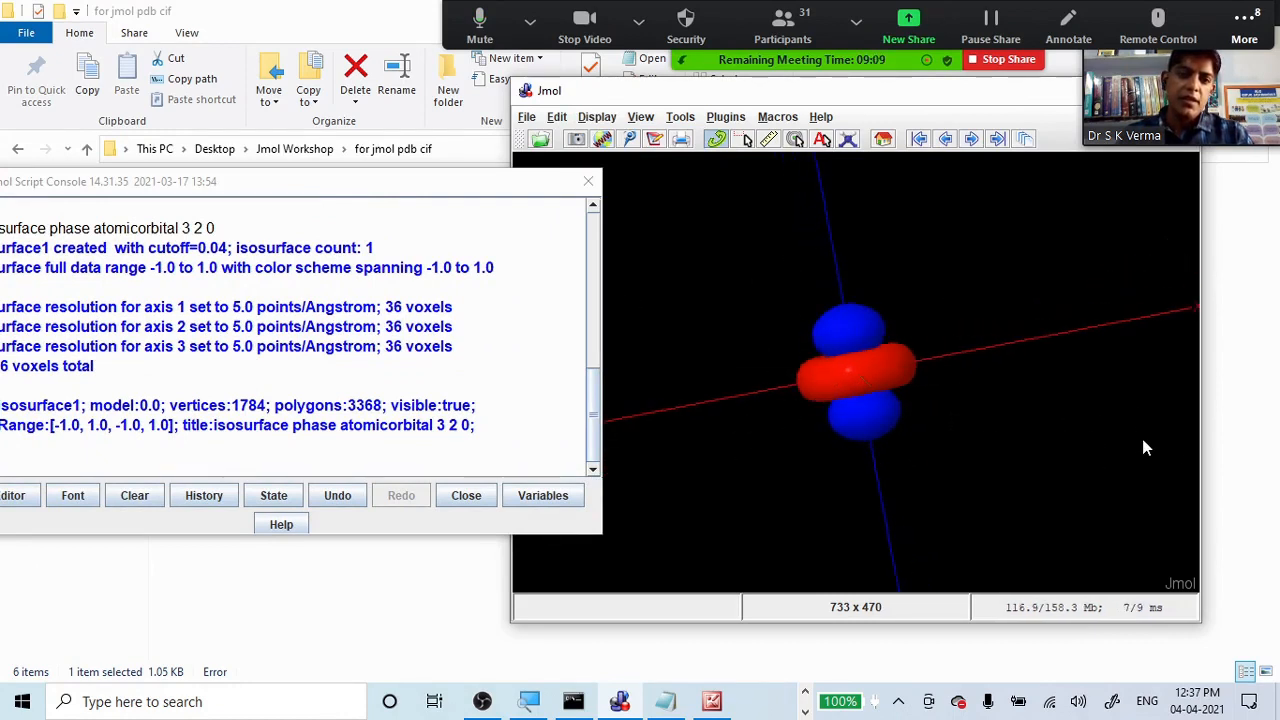
scroll(1174, 430, down, 5)
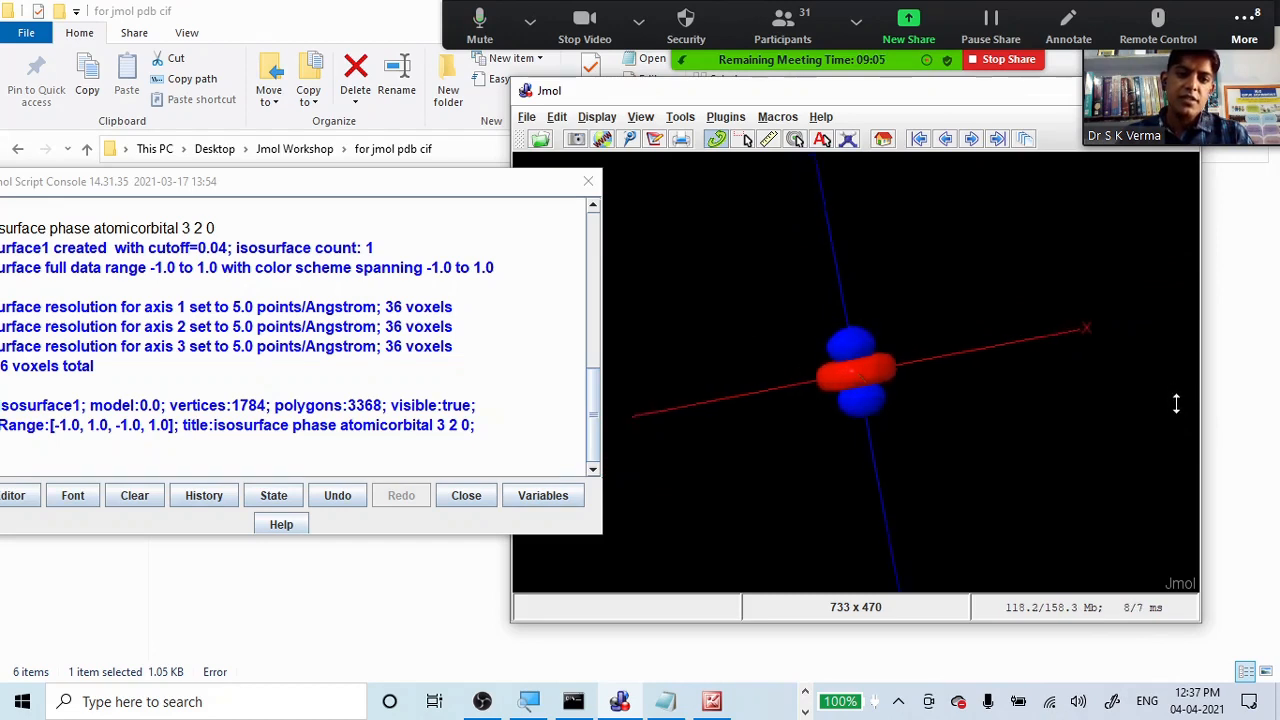
scroll(1172, 380, down, 3)
drag(1170, 370, 1189, 420)
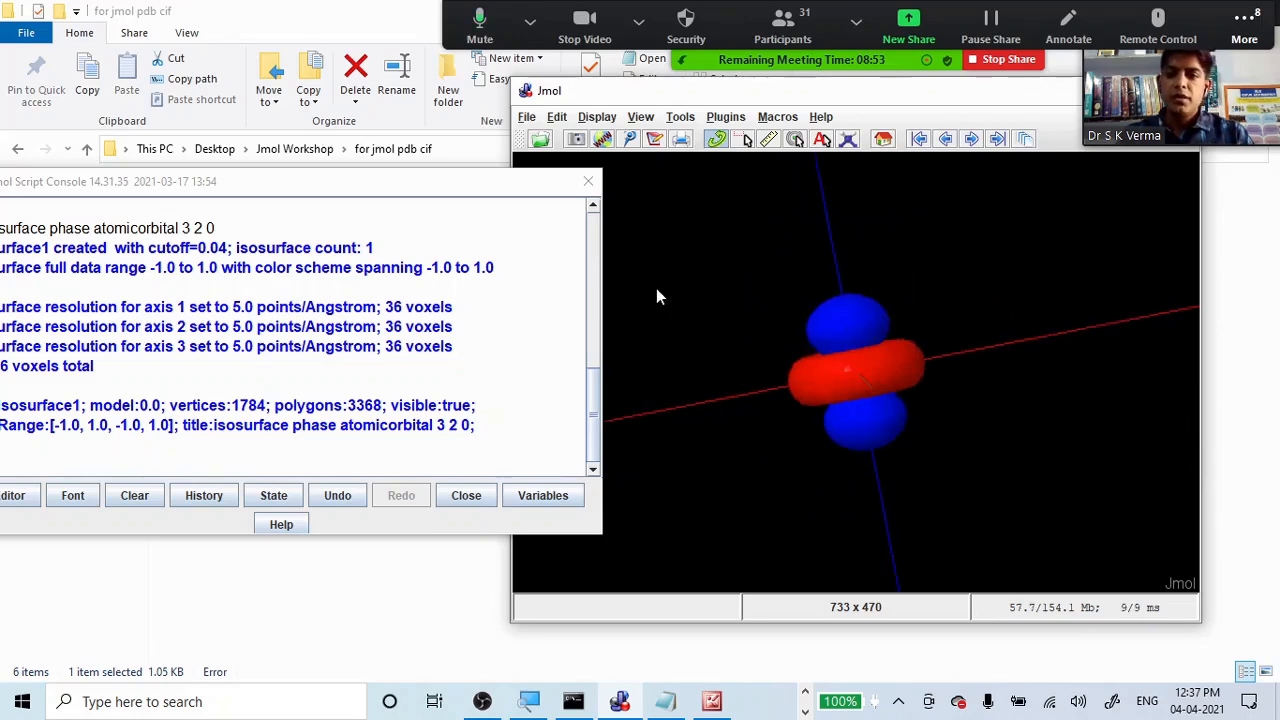
Bring the script console back into full view and run the previous isosurface command changed to atomicorbital 3 2 -1.
drag(403, 185, 625, 190)
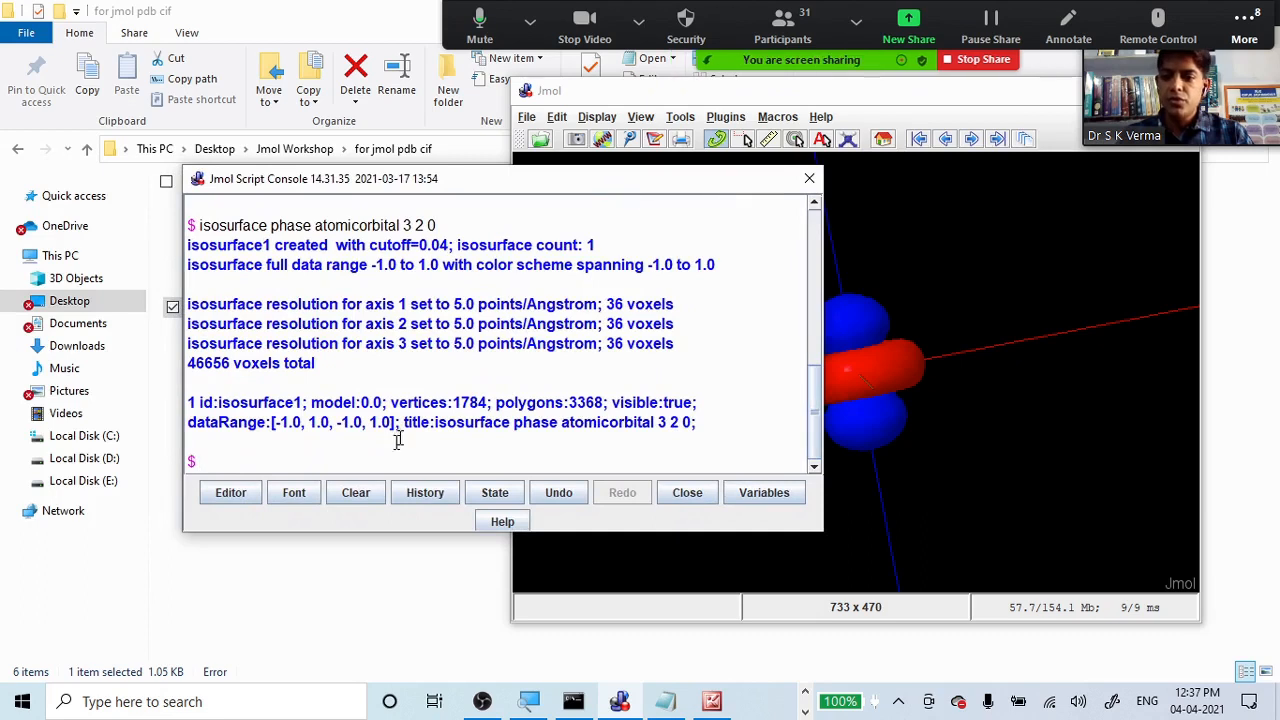
key(Up)
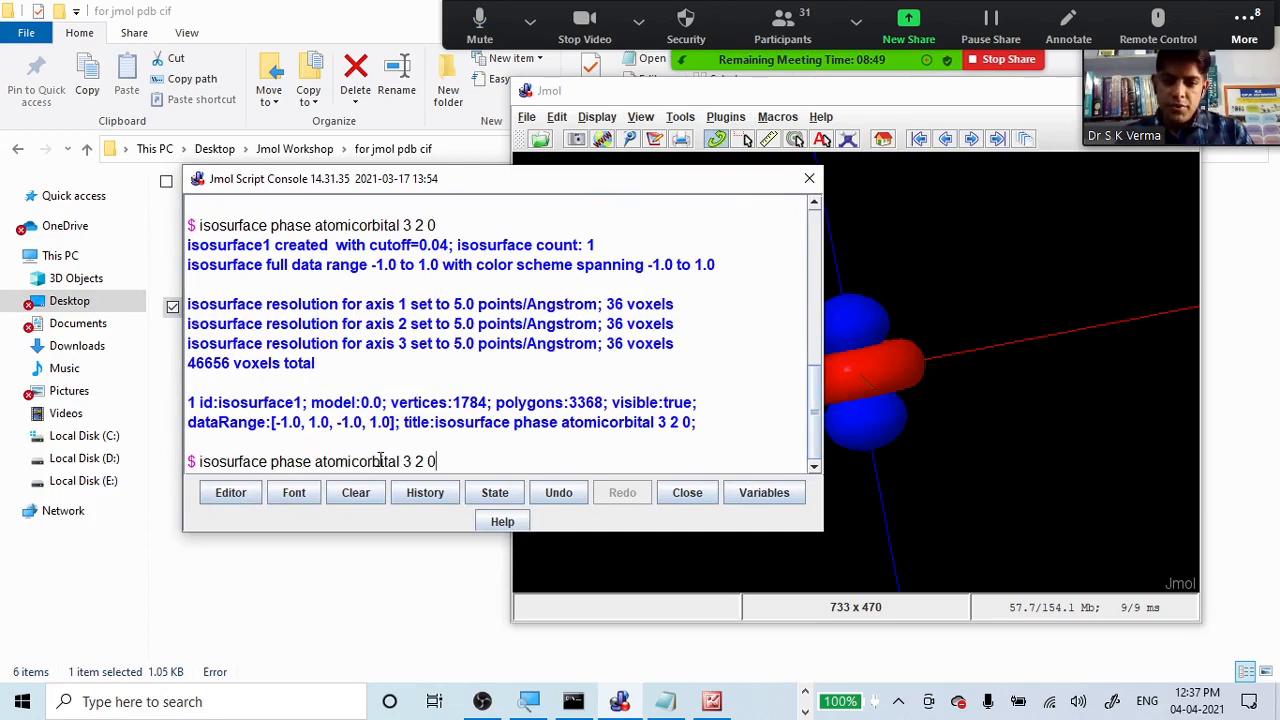
key(BackSpace)
text(-1)
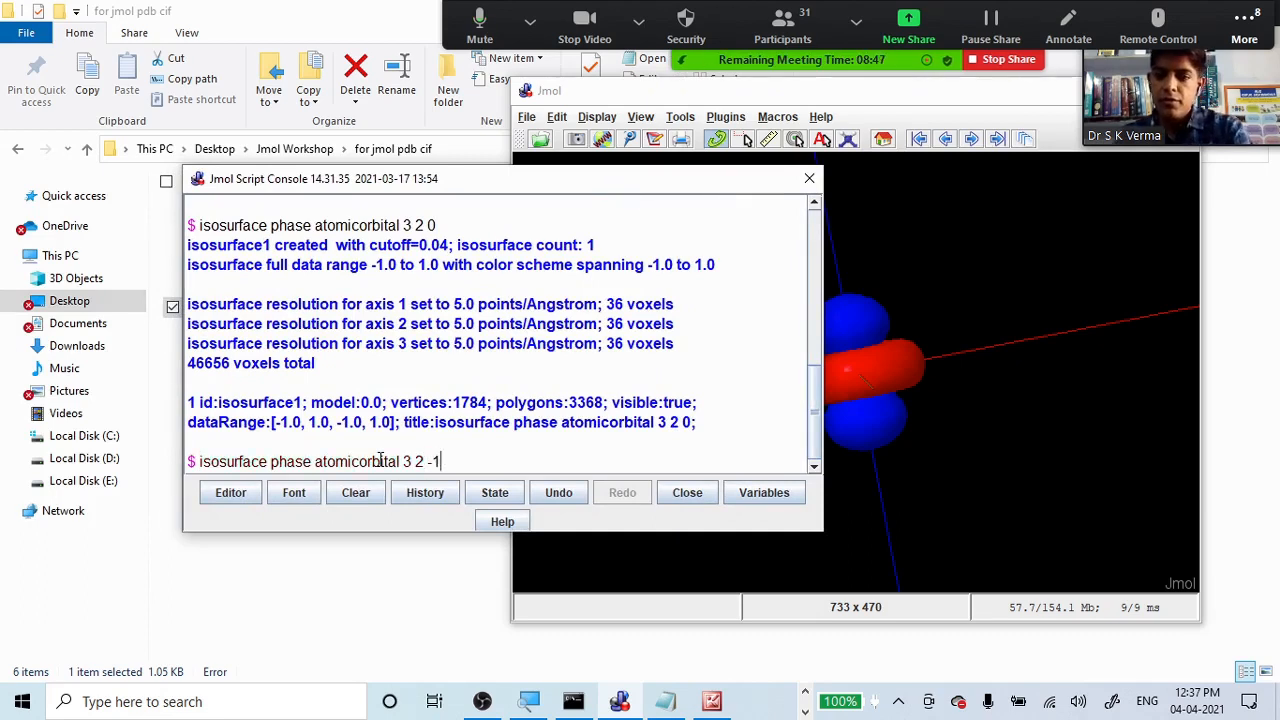
key(Return)
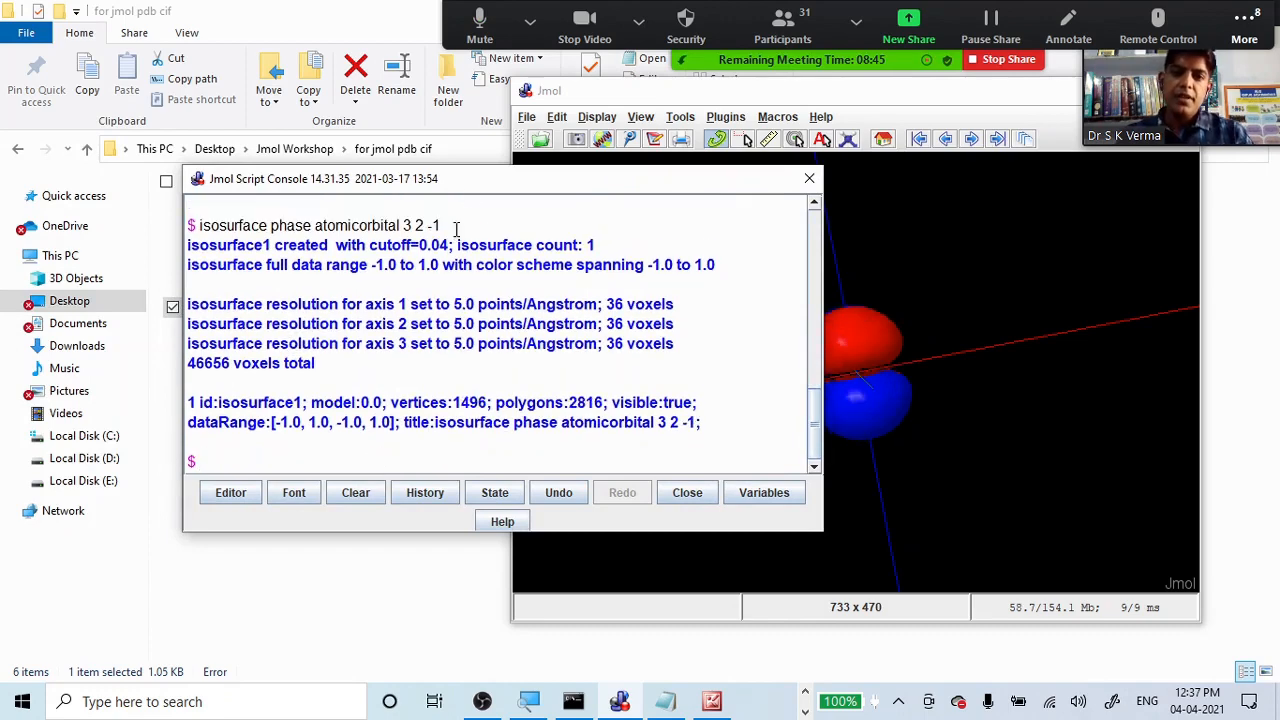
Move the console clear of the display, rotate the dyz orbital to examine its lobes against the axes, and bring the console back.
drag(474, 190, 272, 221)
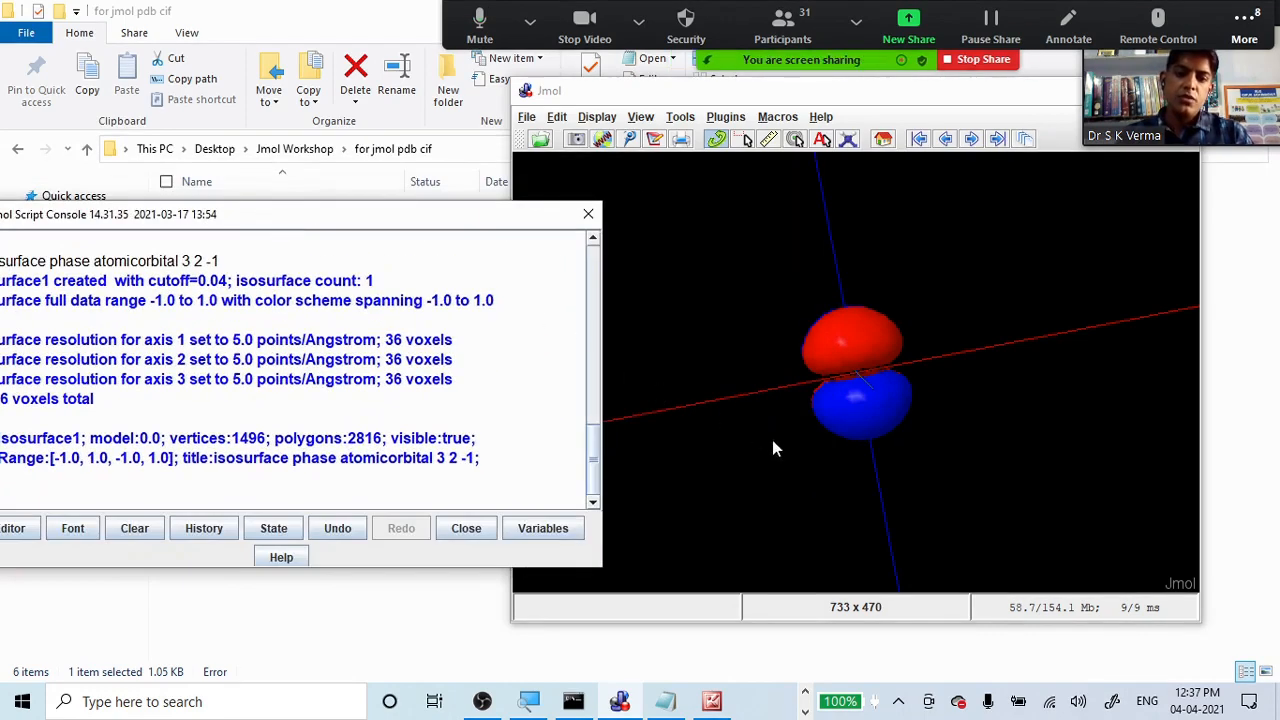
drag(772, 448, 897, 418)
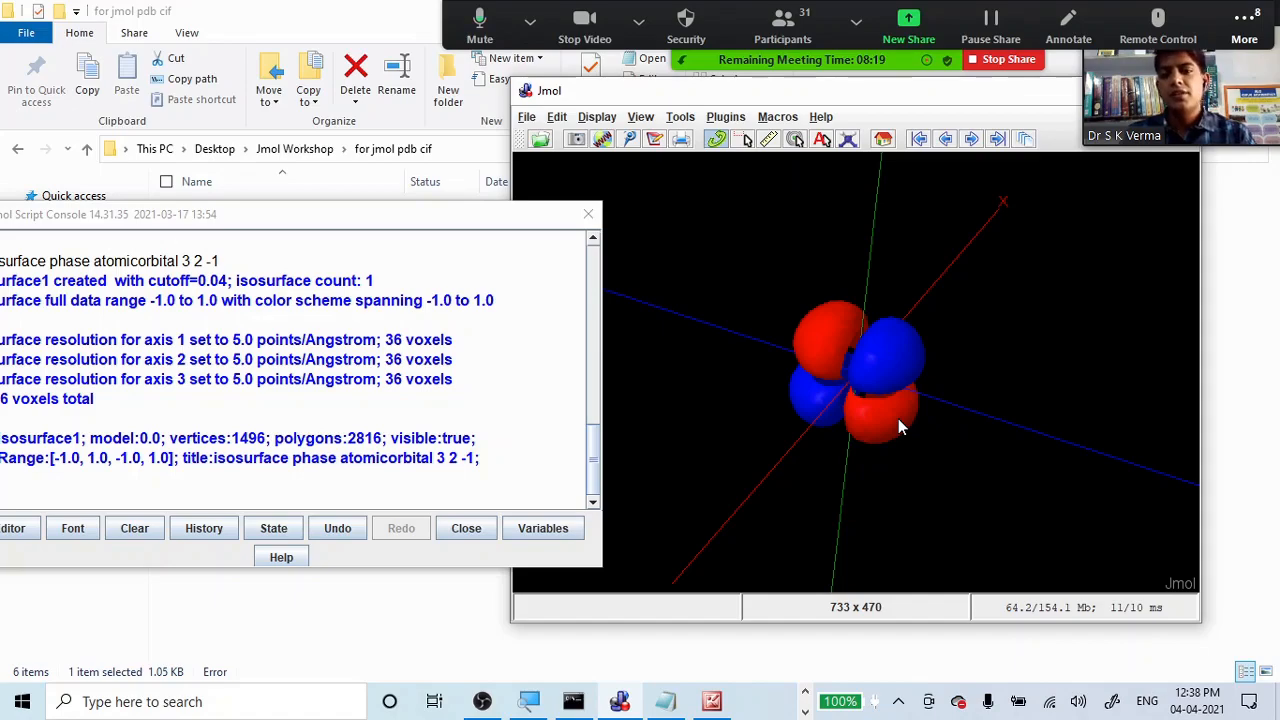
click(455, 222)
drag(455, 222, 570, 196)
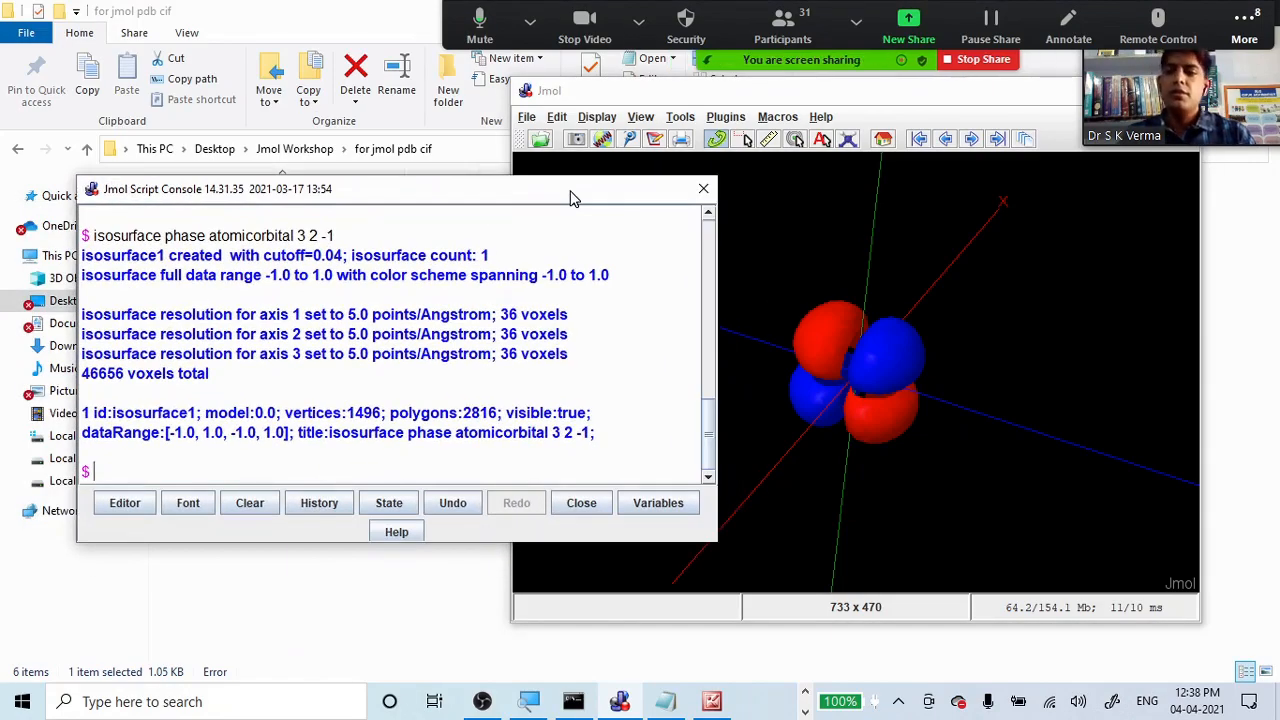